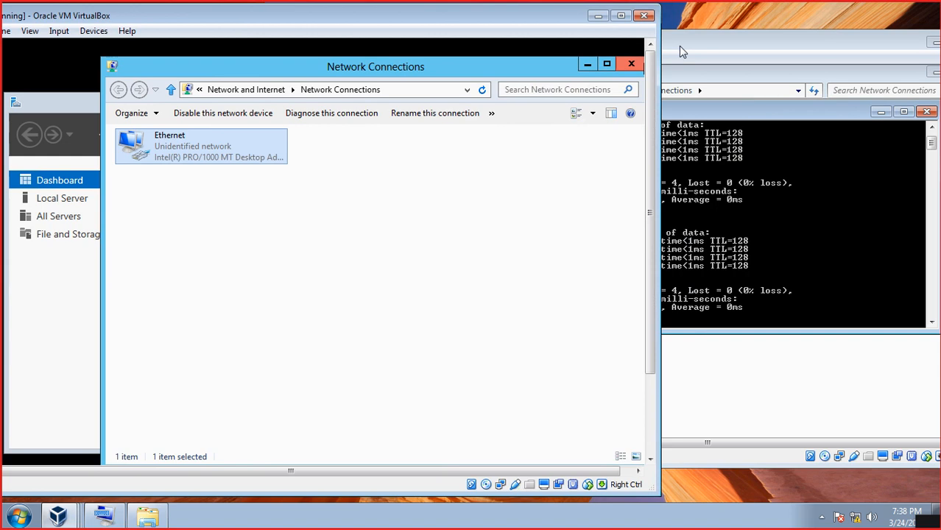
- Bring the 7 VM window forward, shrink it, and minimize all windows to show the desktop
{"action": "left_click_drag", "start_coordinate": [678, 45], "coordinate": [698, 40]}
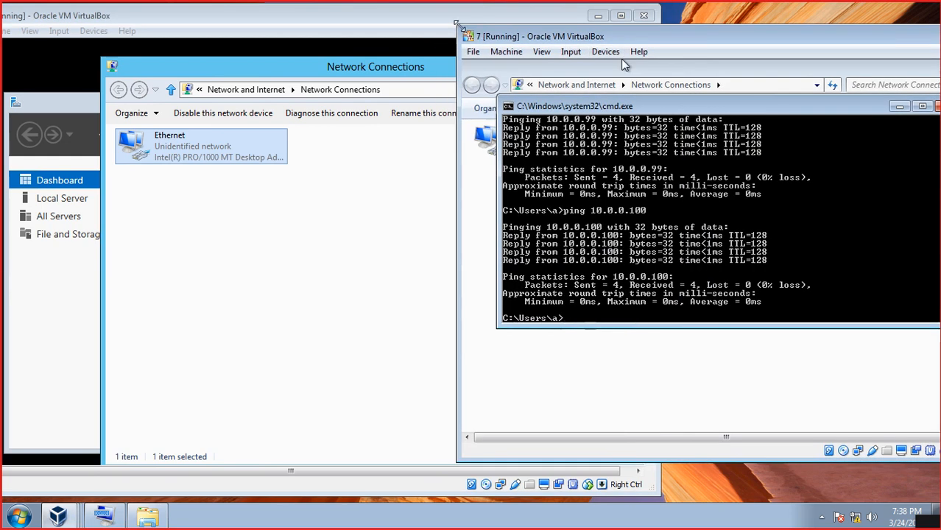
{"action": "left_click_drag", "start_coordinate": [457, 26], "coordinate": [519, 41]}
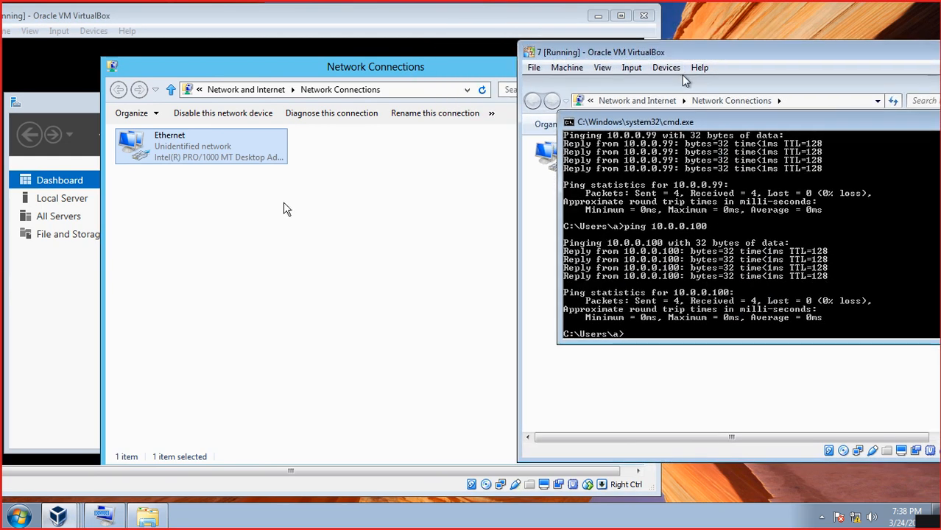
{"action": "left_click", "coordinate": [755, 18]}
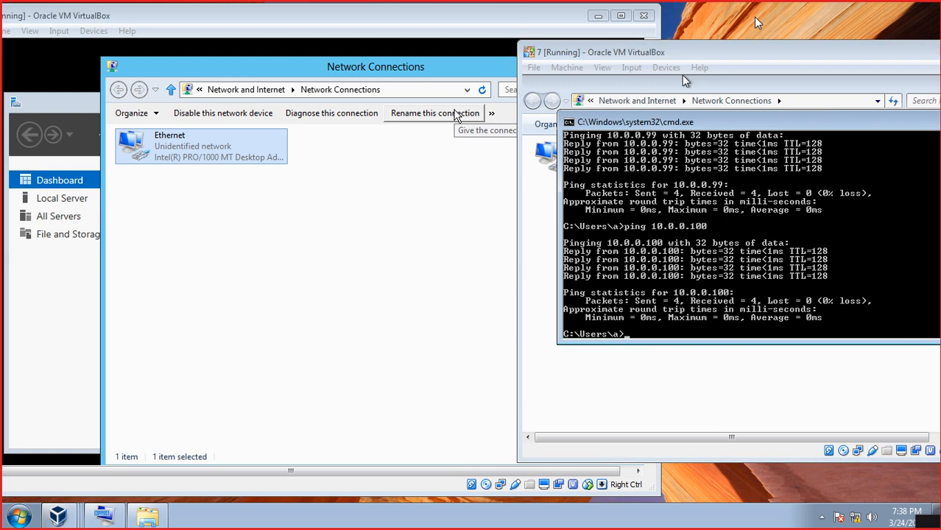
{"action": "left_click", "coordinate": [937, 515]}
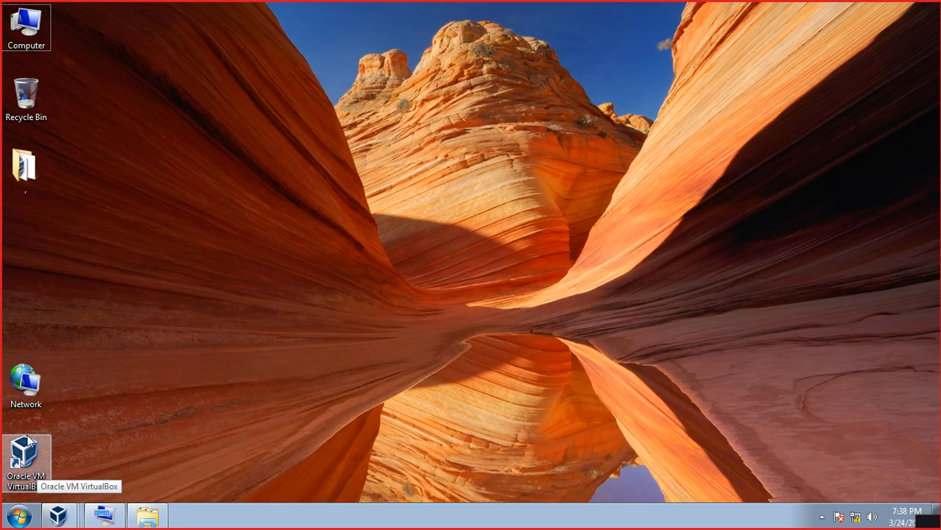
- Move the Network and VirtualBox desktop icons up, just below the folder icon
{"action": "left_click_drag", "start_coordinate": [25, 382], "coordinate": [25, 242]}
{"action": "left_click_drag", "start_coordinate": [24, 455], "coordinate": [29, 313]}
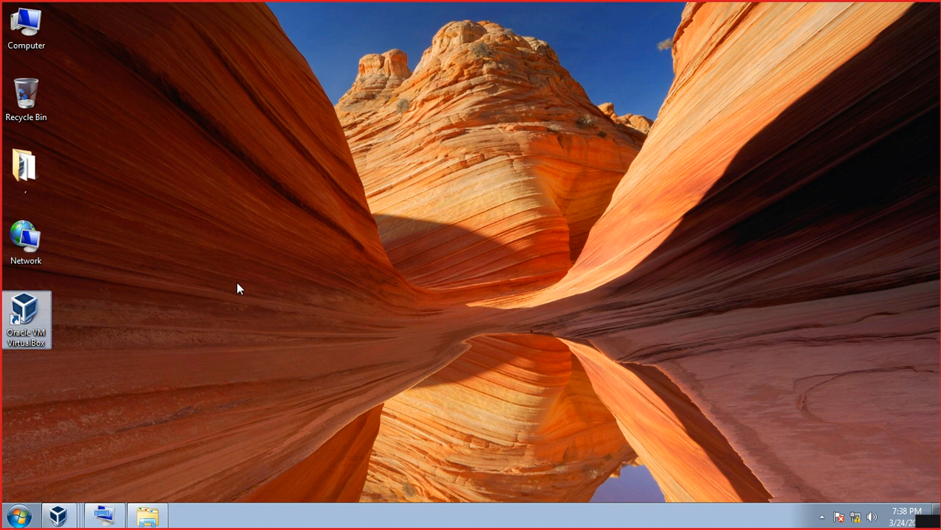
{"action": "left_click", "coordinate": [60, 518]}
- Launch Paint with the mspaint Run command
{"action": "key", "text": "super+r"}
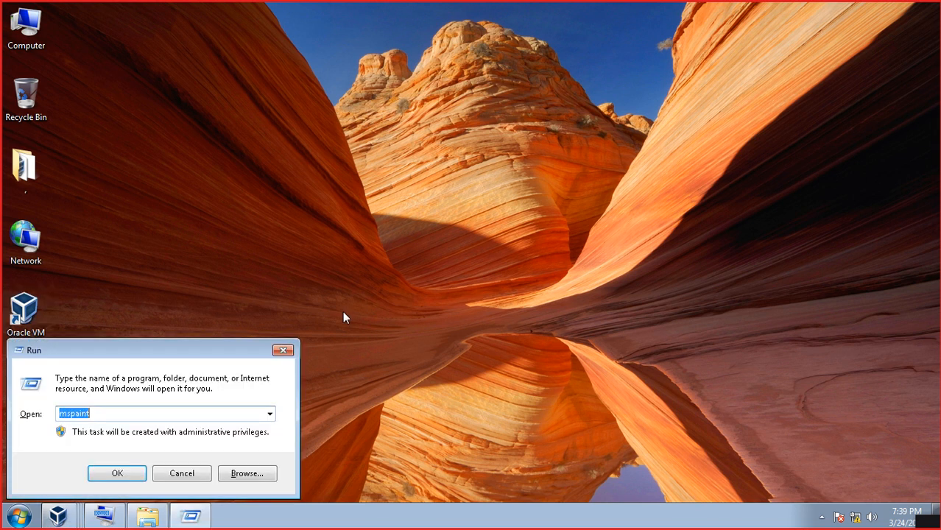
{"action": "type", "text": "mspaint"}
{"action": "key", "text": "Return"}
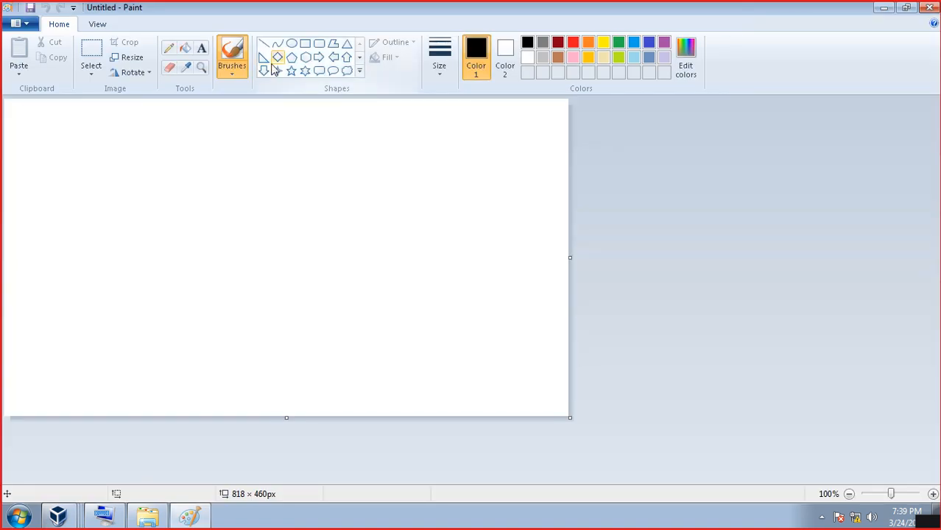
- Draw a large rectangle with an oval inside its left part
{"action": "left_click", "coordinate": [305, 43]}
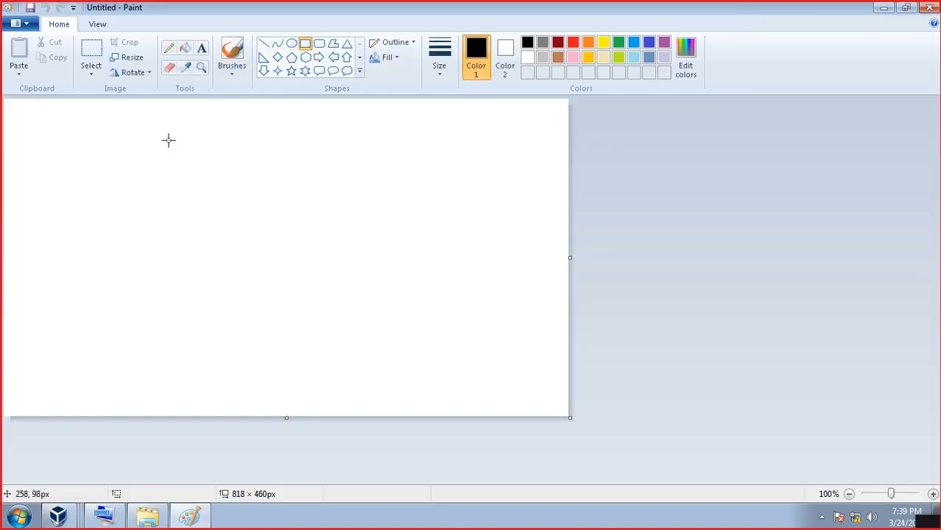
{"action": "left_click_drag", "start_coordinate": [162, 118], "coordinate": [484, 293]}
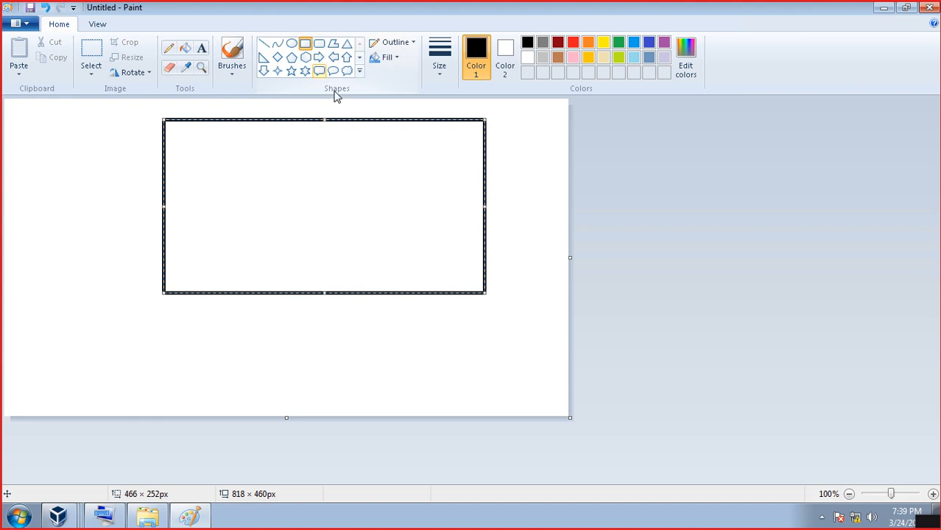
{"action": "left_click", "coordinate": [292, 43]}
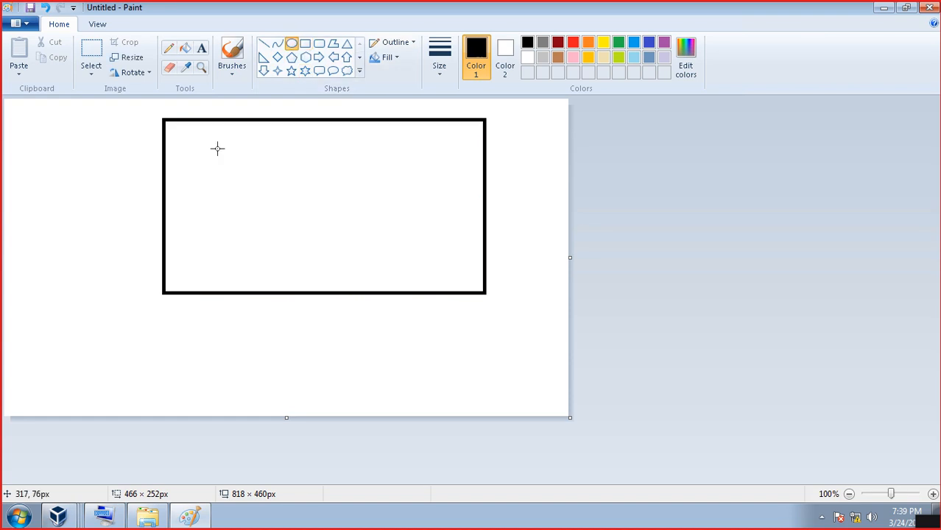
{"action": "left_click_drag", "start_coordinate": [202, 156], "coordinate": [287, 222]}
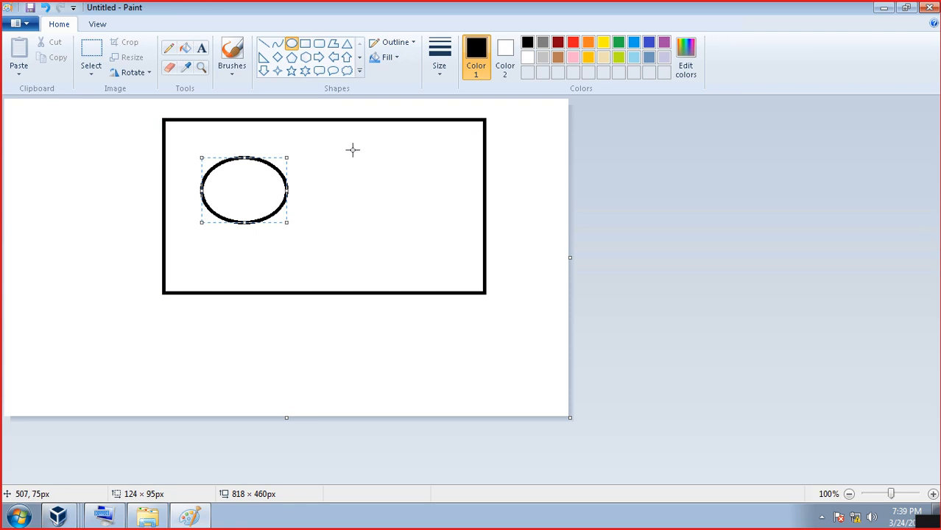
- Delete the extra second oval and minimize Paint
{"action": "left_click_drag", "start_coordinate": [352, 149], "coordinate": [460, 226]}
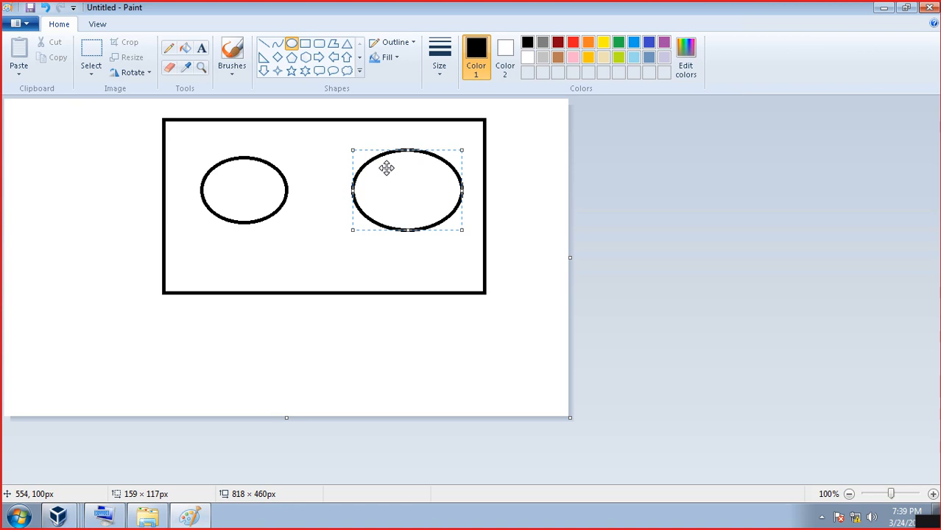
{"action": "key", "text": "Delete"}
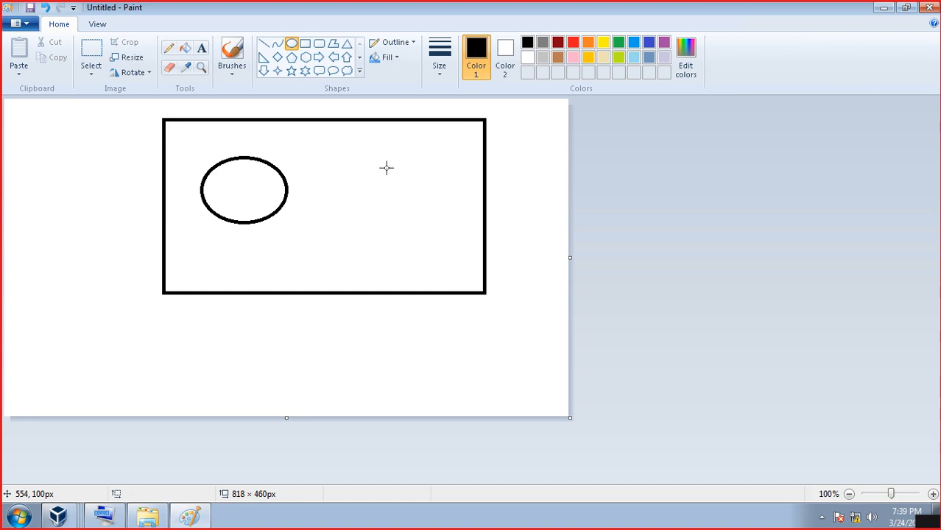
{"action": "left_click", "coordinate": [883, 9]}
{"action": "left_click", "coordinate": [64, 516]}
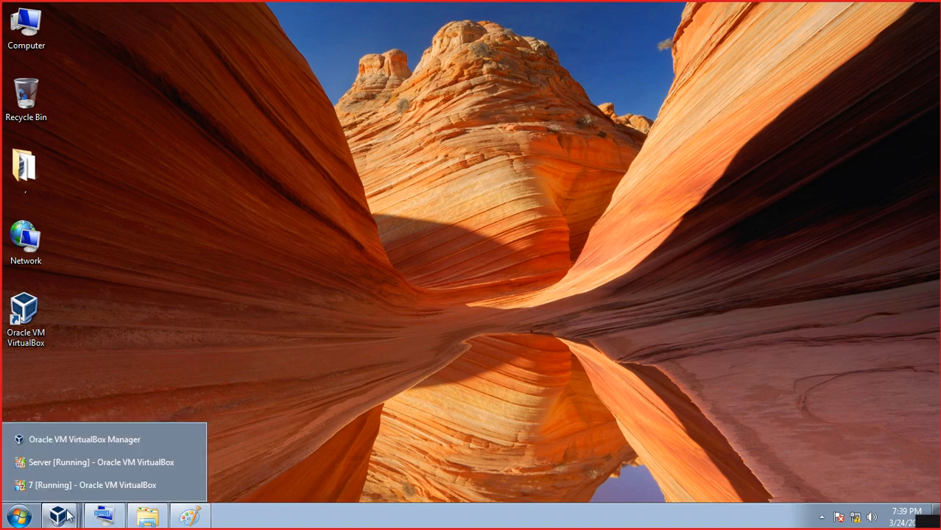
- Open the Network page of VirtualBox Manager's Preferences and add a new NAT network
{"action": "left_click", "coordinate": [66, 444]}
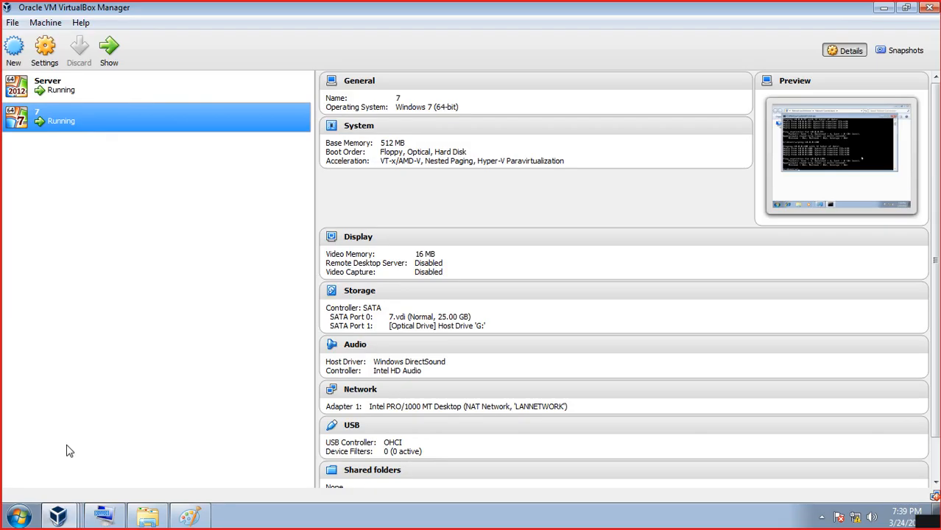
{"action": "left_click", "coordinate": [12, 23]}
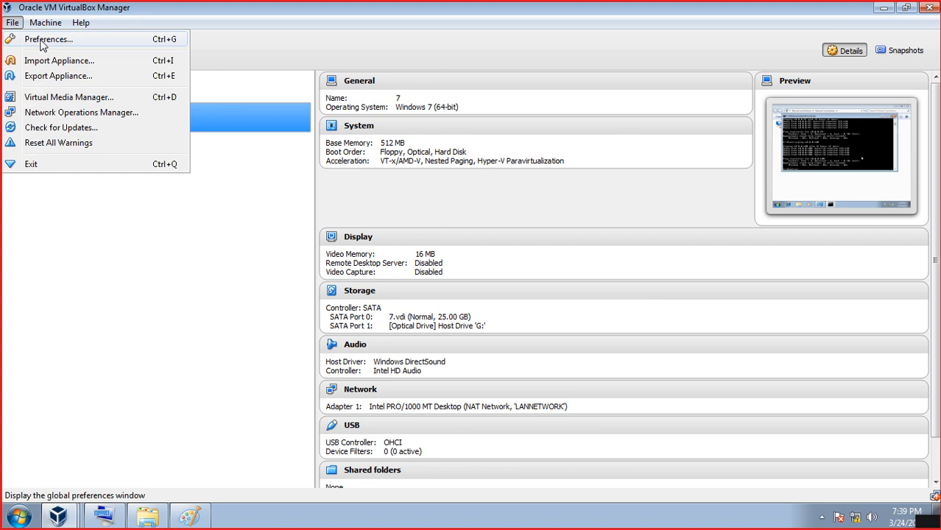
{"action": "left_click", "coordinate": [41, 43]}
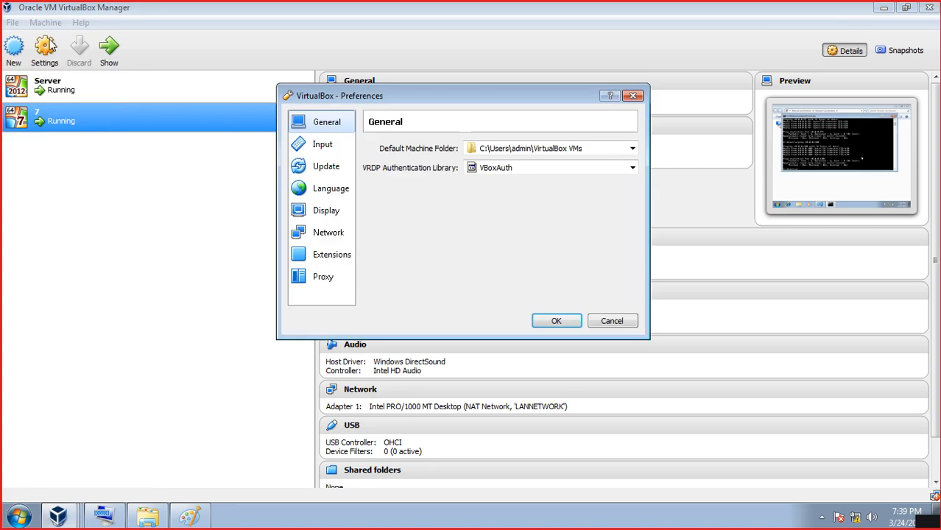
{"action": "left_click", "coordinate": [324, 234]}
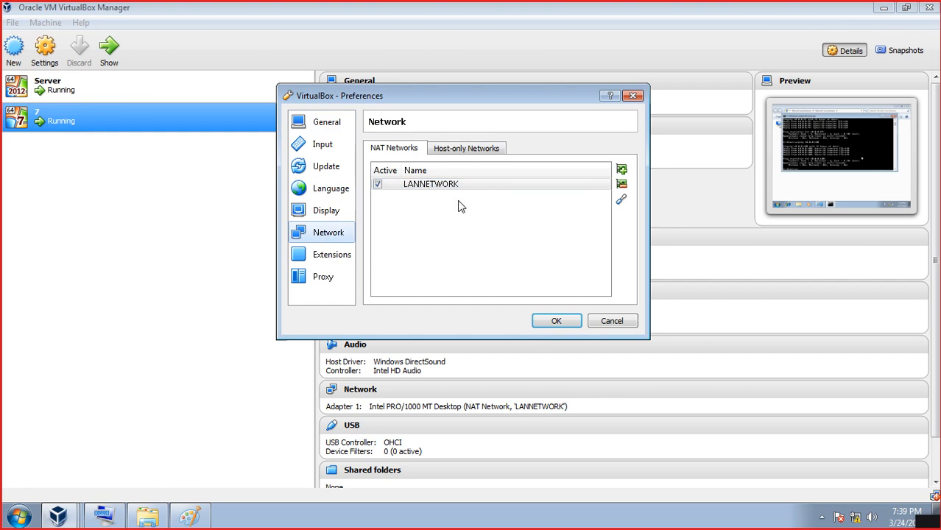
{"action": "left_click", "coordinate": [622, 171]}
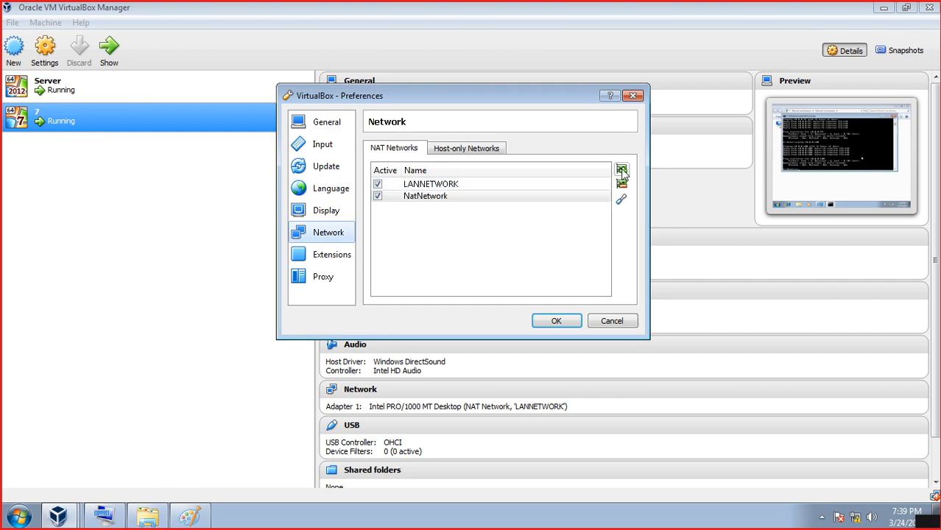
- Try renaming the new NatNetwork to a my_network name, then cancel both dialogs unsaved
{"action": "left_click", "coordinate": [443, 199]}
{"action": "double_click", "coordinate": [443, 199]}
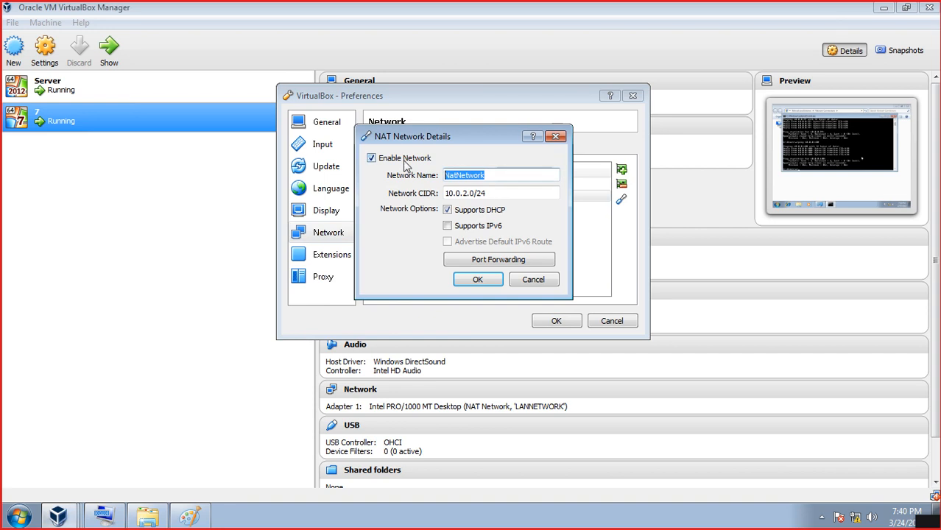
{"action": "type", "text": "my"}
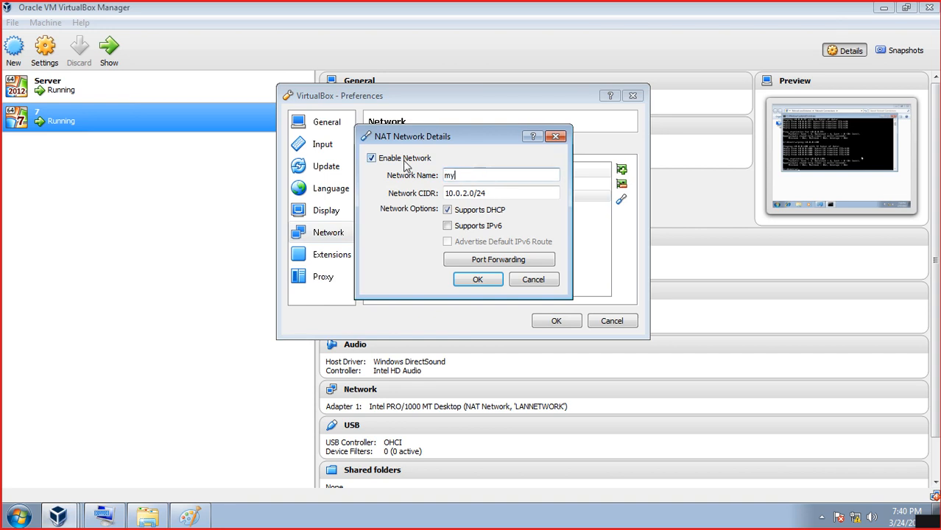
{"action": "type", "text": "_network _tow"}
{"action": "key", "text": "BackSpace"}
{"action": "key", "text": "BackSpace"}
{"action": "type", "text": "ow"}
{"action": "left_click_drag", "start_coordinate": [552, 193], "coordinate": [440, 193]}
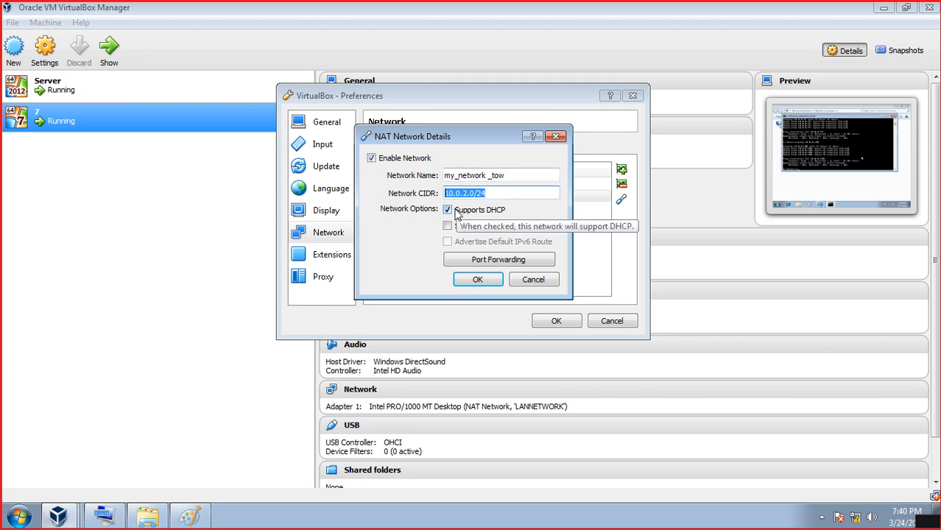
{"action": "left_click", "coordinate": [531, 283]}
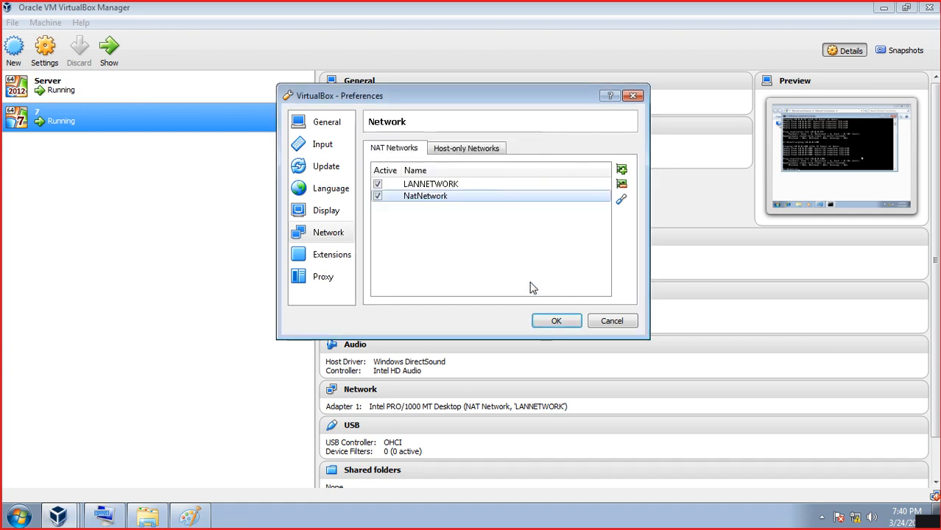
{"action": "left_click", "coordinate": [610, 322]}
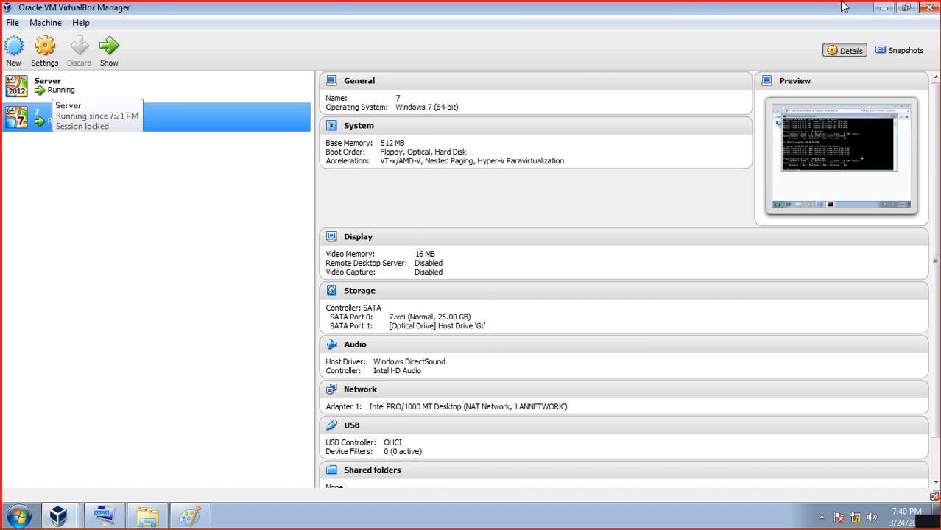
- Bring the Server VM window forward, close its Network Connections window, and move it right
{"action": "left_click", "coordinate": [885, 8]}
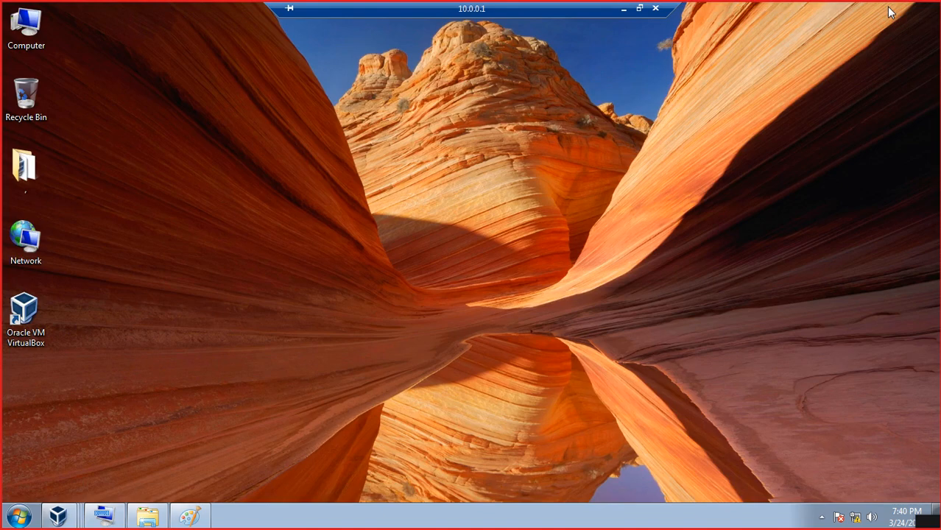
{"action": "mouse_move", "coordinate": [58, 515]}
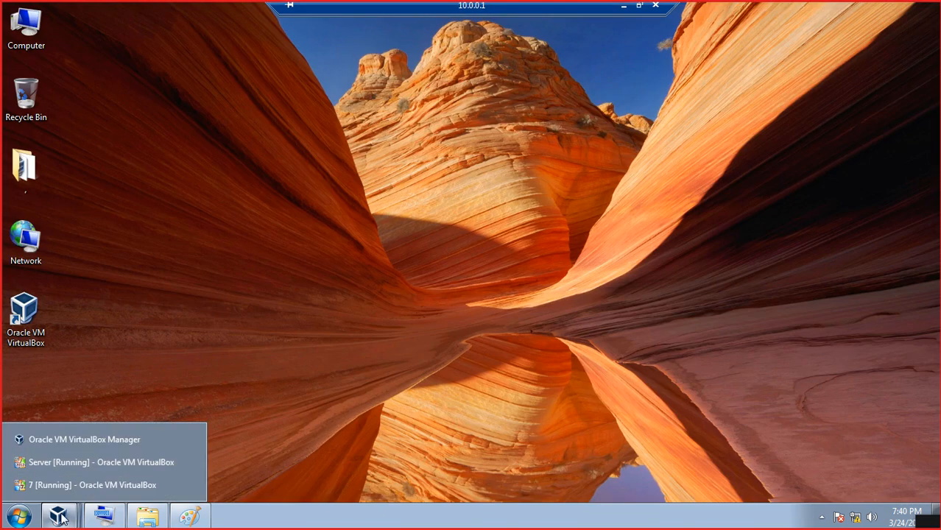
{"action": "left_click", "coordinate": [104, 466]}
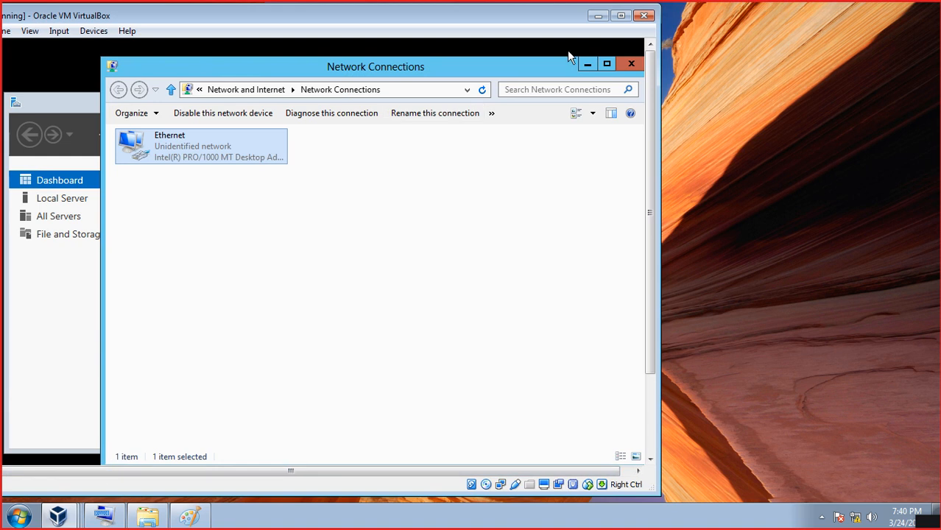
{"action": "left_click", "coordinate": [631, 64]}
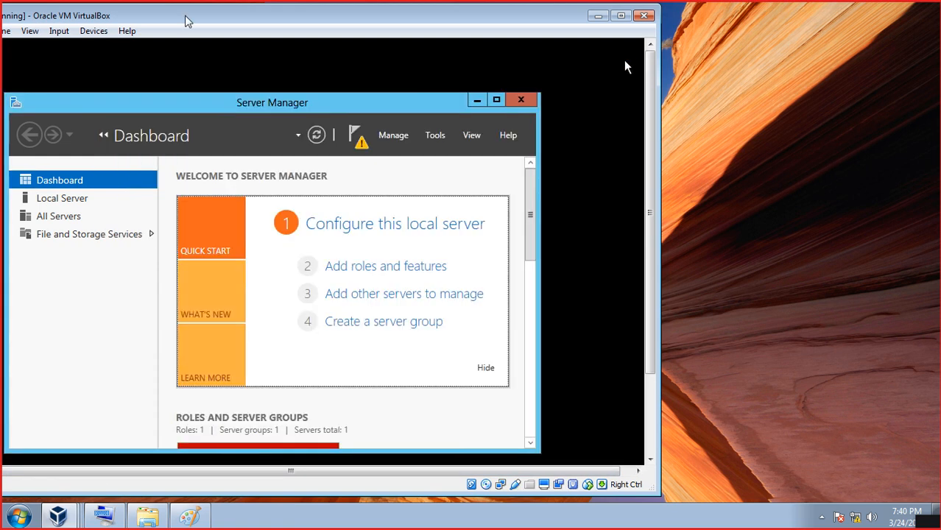
{"action": "left_click_drag", "start_coordinate": [96, 14], "coordinate": [211, 12]}
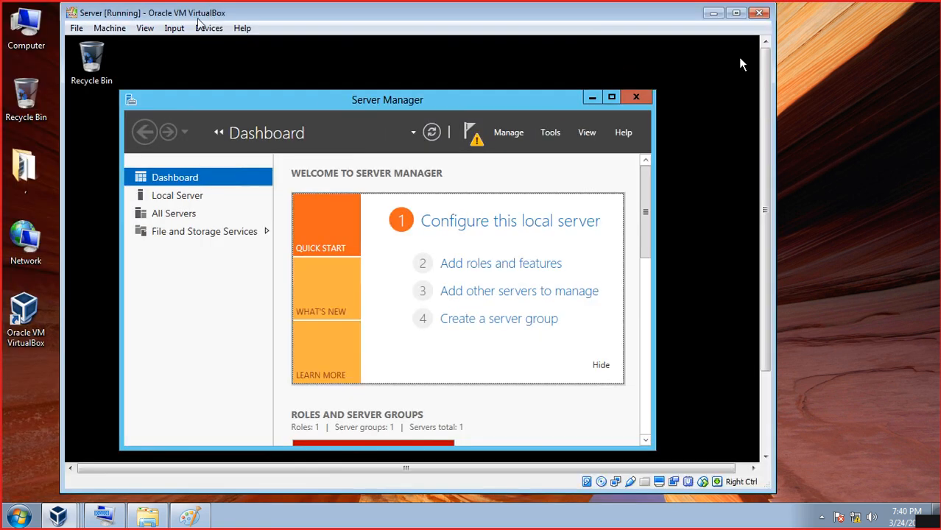
- Confirm the Server VM's adapter is on NAT Network LANNETWORK, cancel, and minimize the window
{"action": "left_click", "coordinate": [202, 29]}
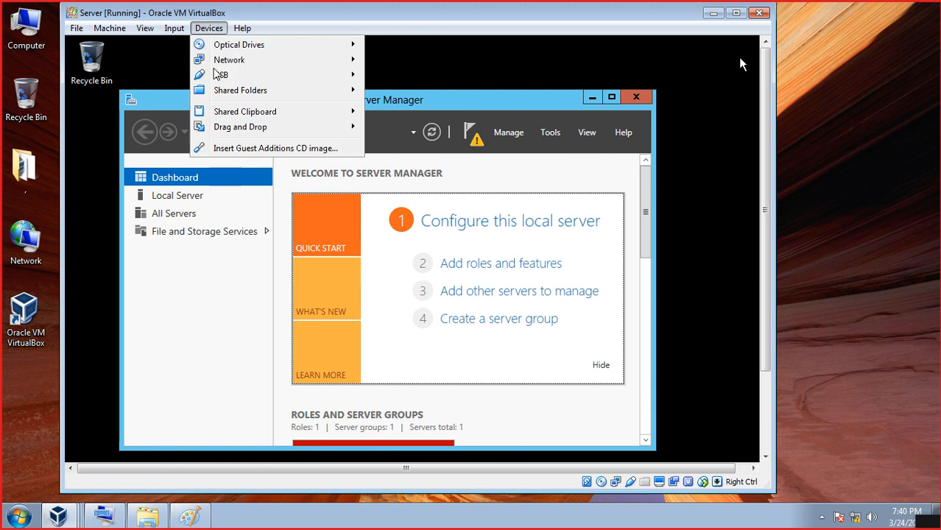
{"action": "mouse_move", "coordinate": [221, 65]}
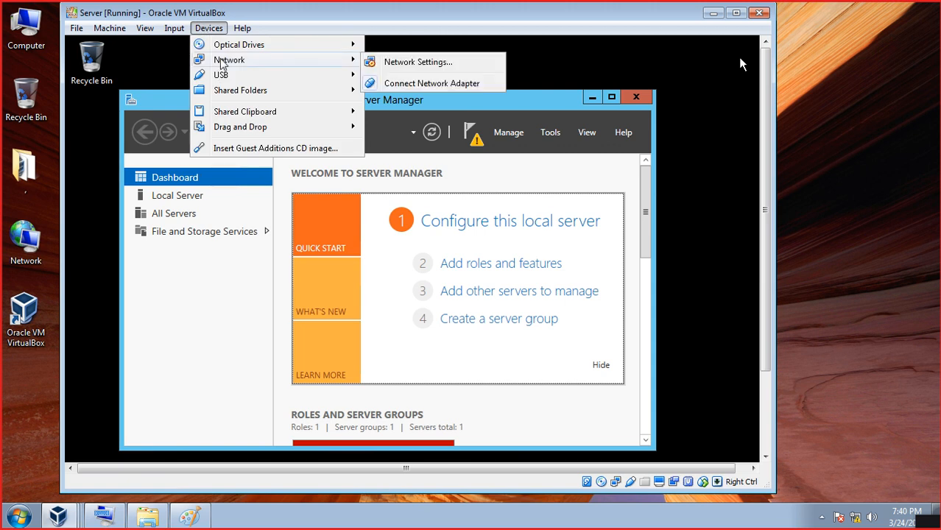
{"action": "left_click", "coordinate": [398, 64]}
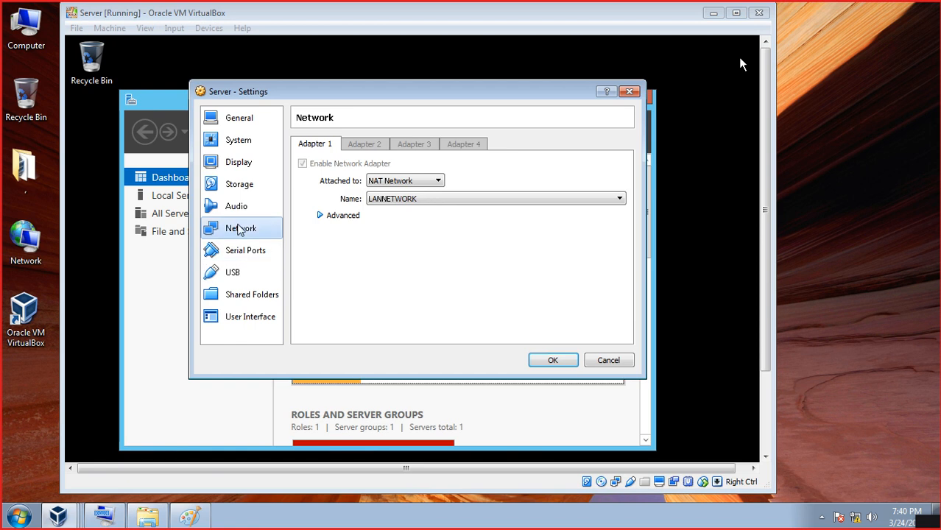
{"action": "left_click", "coordinate": [381, 184]}
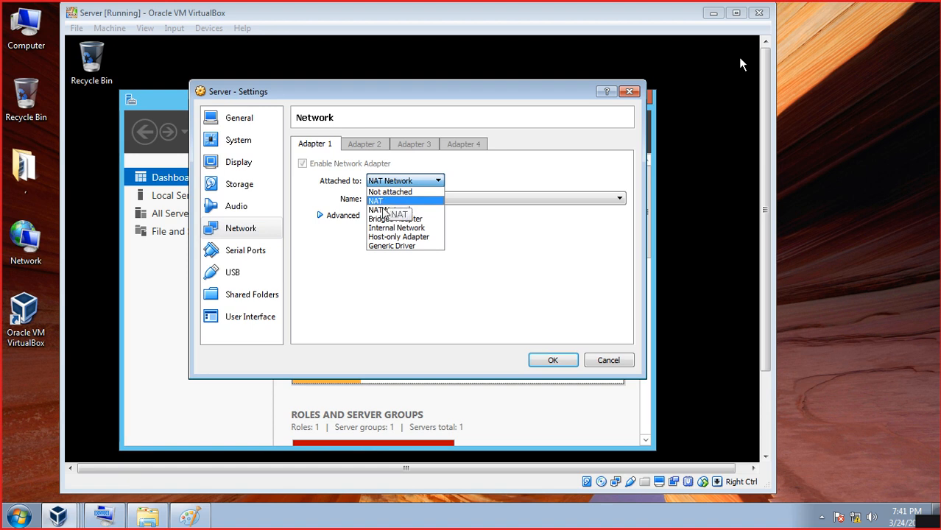
{"action": "left_click", "coordinate": [381, 211]}
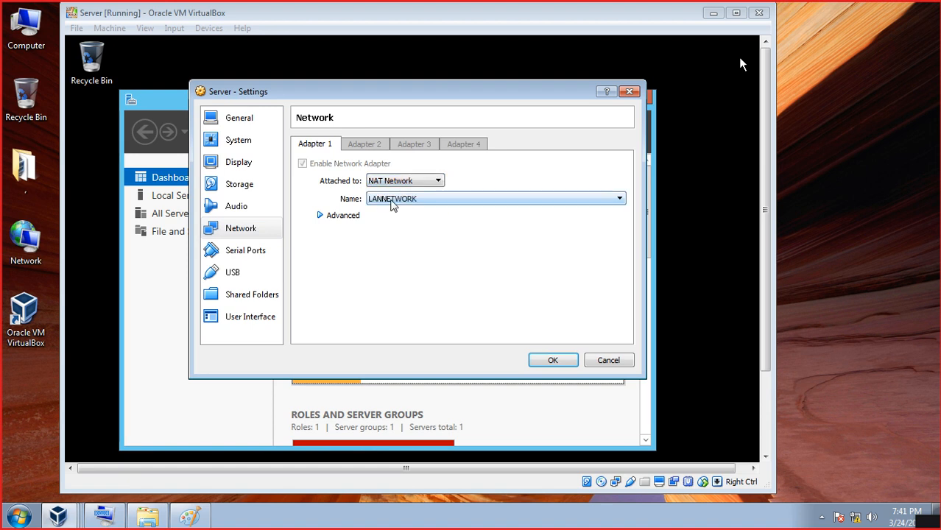
{"action": "left_click", "coordinate": [392, 201]}
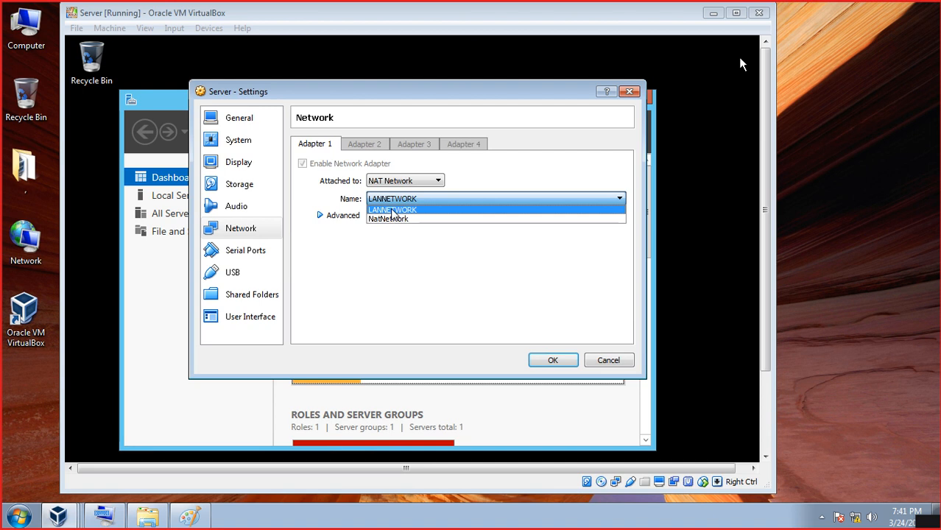
{"action": "left_click", "coordinate": [392, 211]}
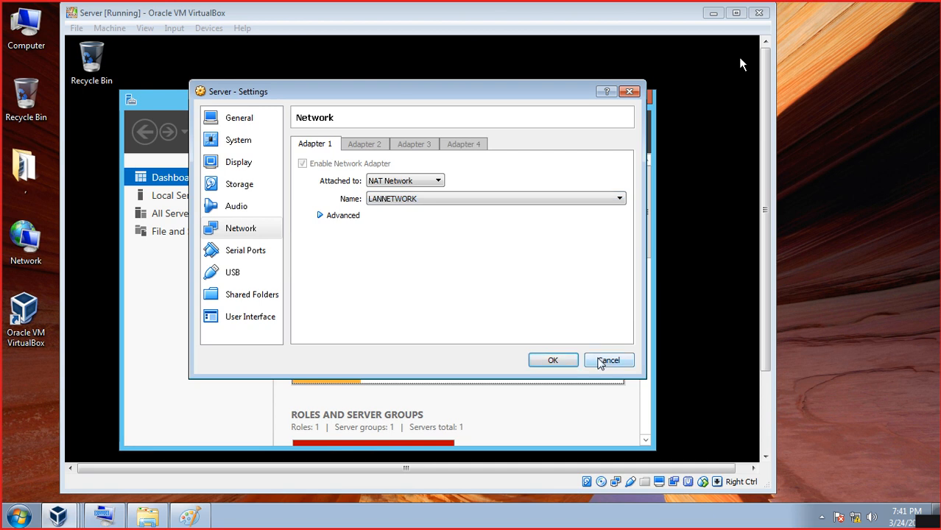
{"action": "left_click", "coordinate": [609, 360]}
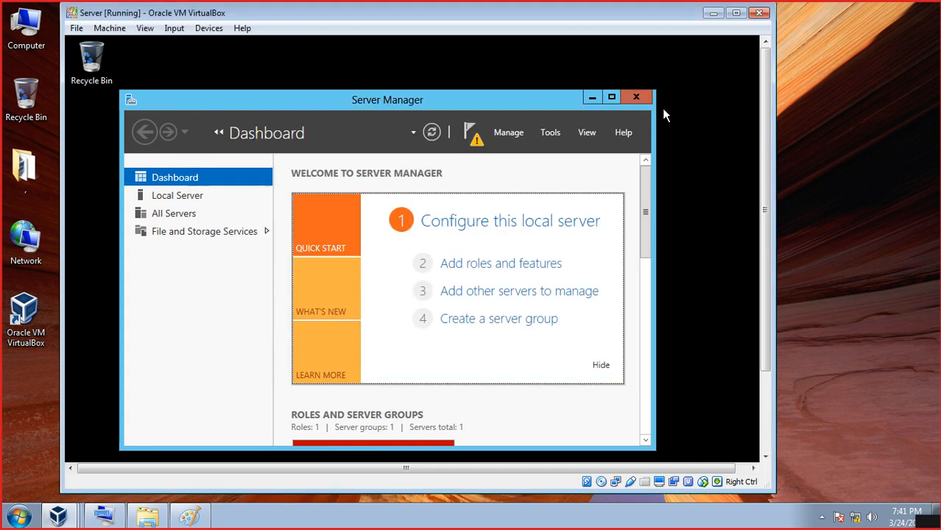
{"action": "left_click", "coordinate": [714, 17]}
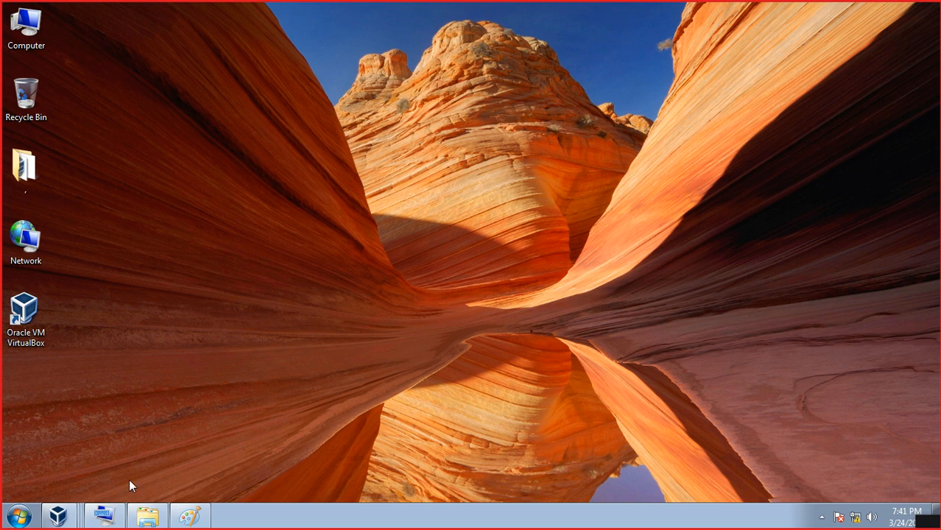
- Restore the 7 VM and verify its adapter uses NAT Network LANNETWORK, closing settings unchanged
{"action": "left_click", "coordinate": [58, 515]}
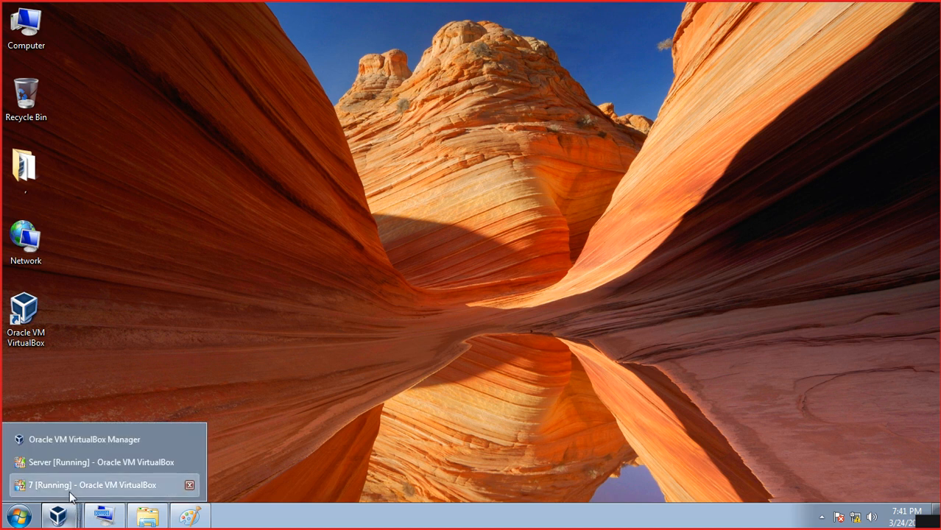
{"action": "left_click", "coordinate": [69, 484]}
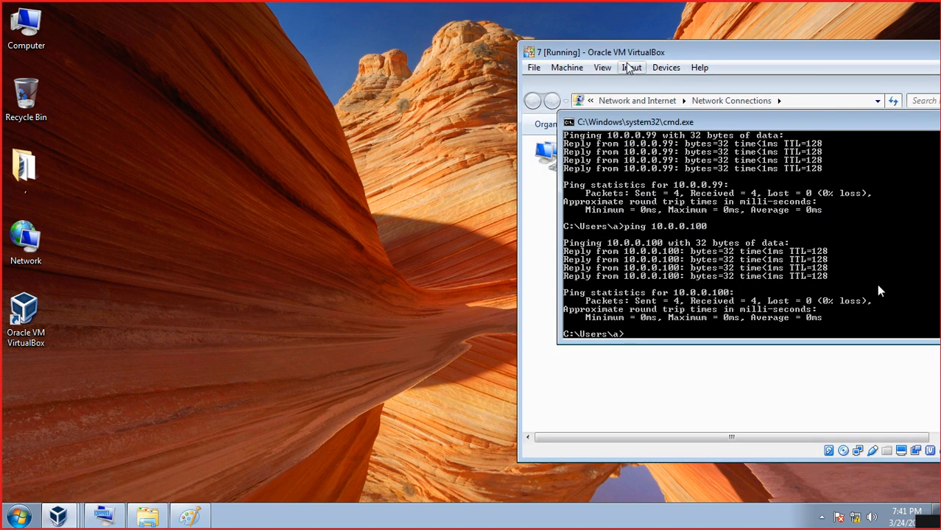
{"action": "left_click", "coordinate": [665, 67]}
{"action": "mouse_move", "coordinate": [698, 101]}
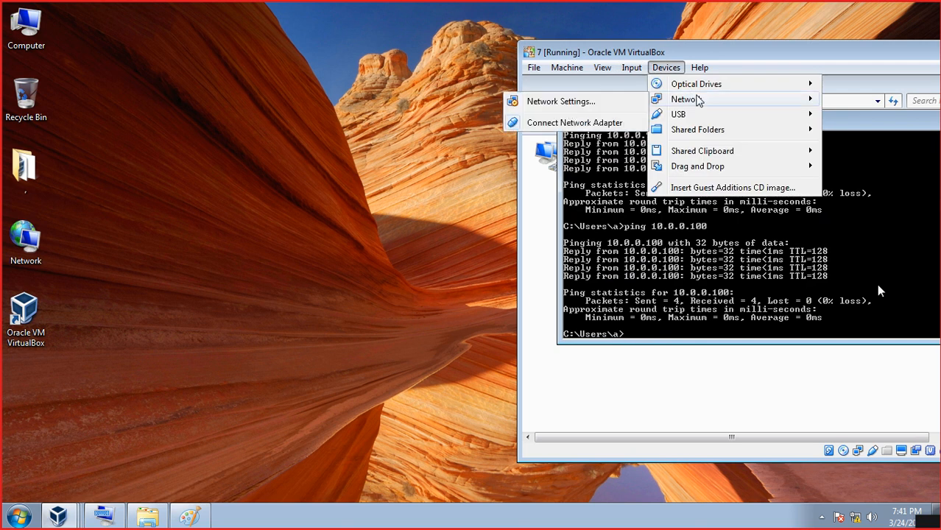
{"action": "left_click", "coordinate": [573, 105]}
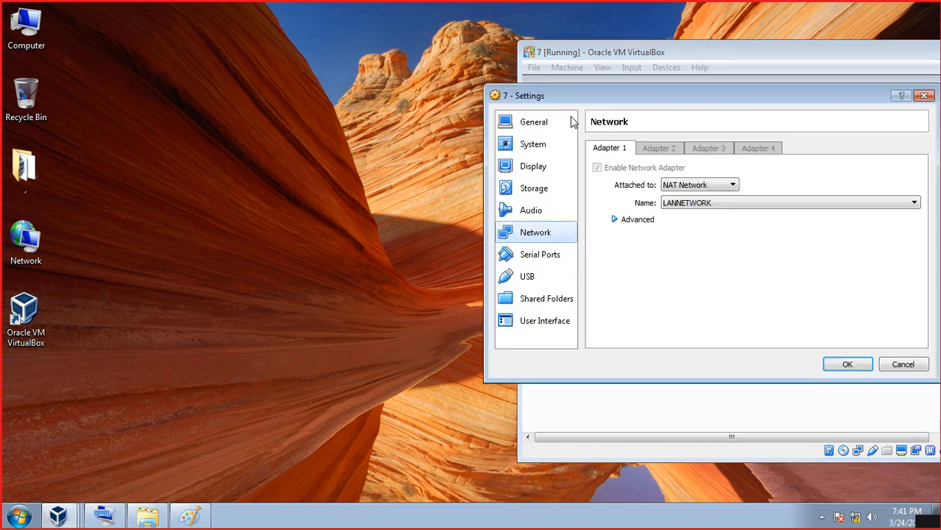
{"action": "left_click", "coordinate": [695, 207]}
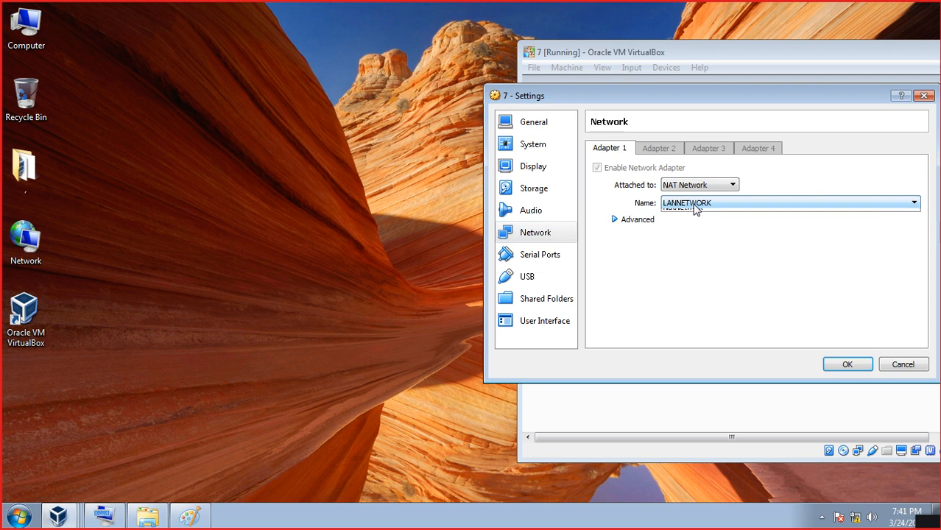
{"action": "left_click", "coordinate": [695, 211]}
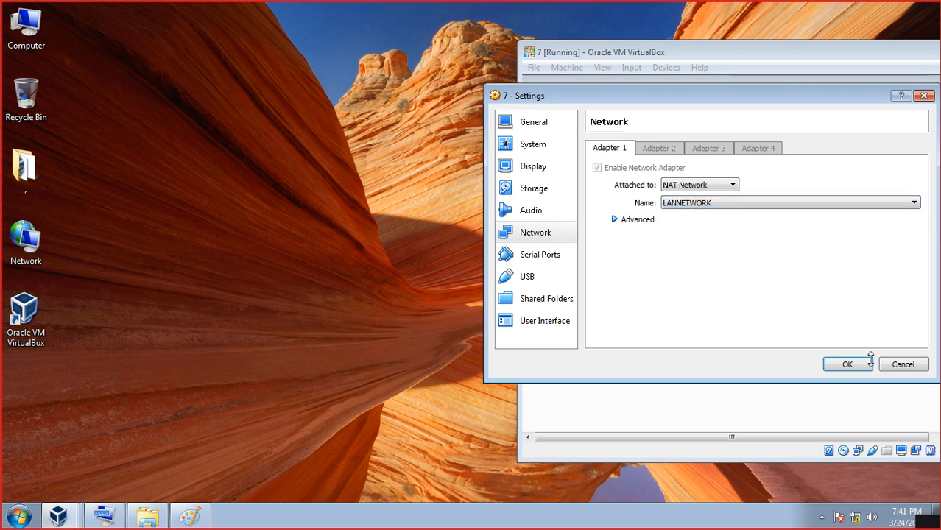
{"action": "left_click", "coordinate": [896, 368]}
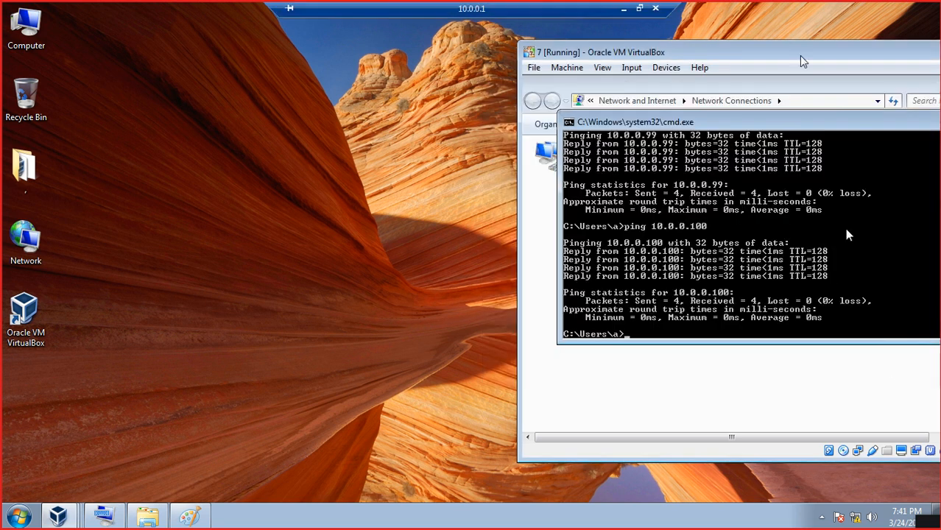
- Move the 7 VM window left, close its command prompt, and bring the Server VM forward
{"action": "left_click_drag", "start_coordinate": [801, 59], "coordinate": [555, 41]}
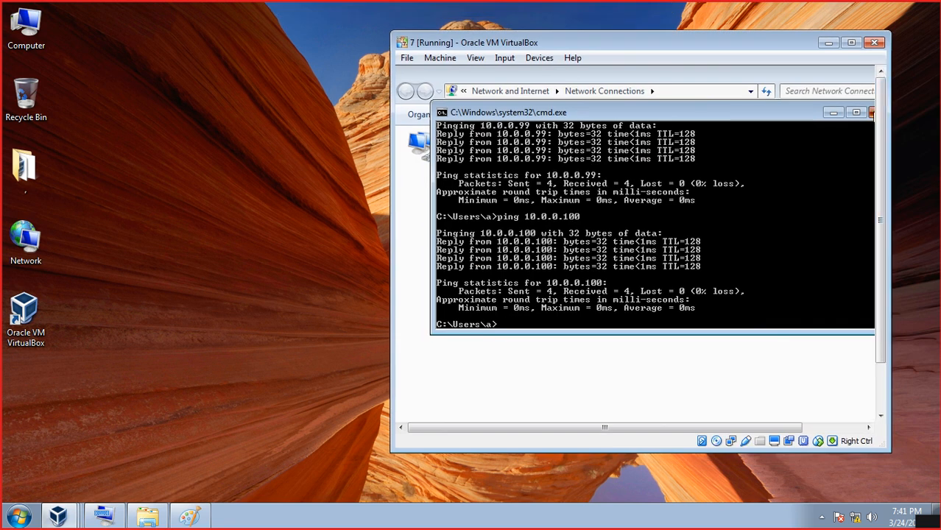
{"action": "left_click", "coordinate": [872, 112]}
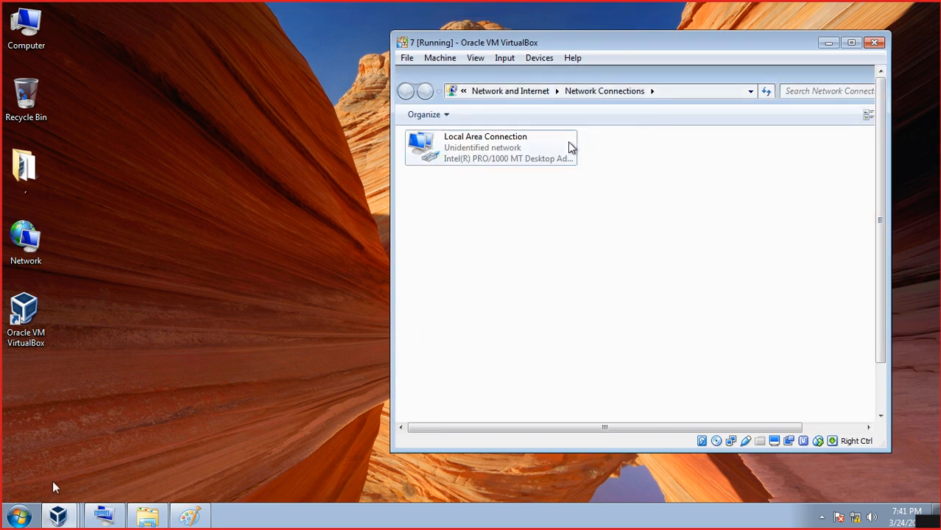
{"action": "left_click", "coordinate": [58, 516]}
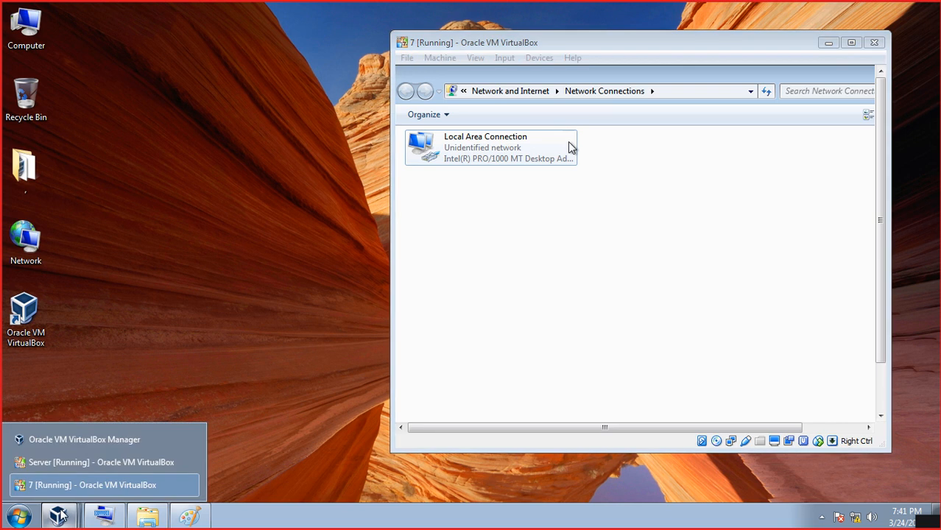
{"action": "left_click", "coordinate": [80, 464]}
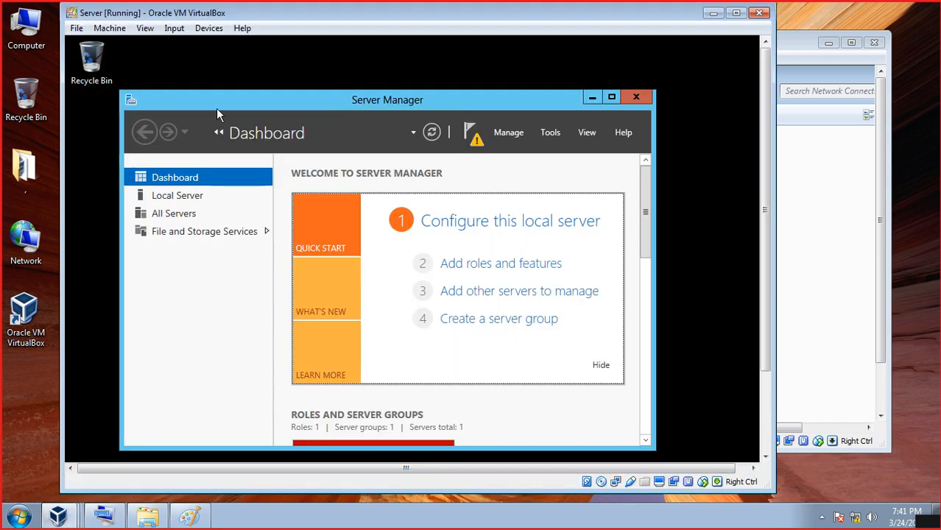
{"action": "left_click", "coordinate": [206, 31]}
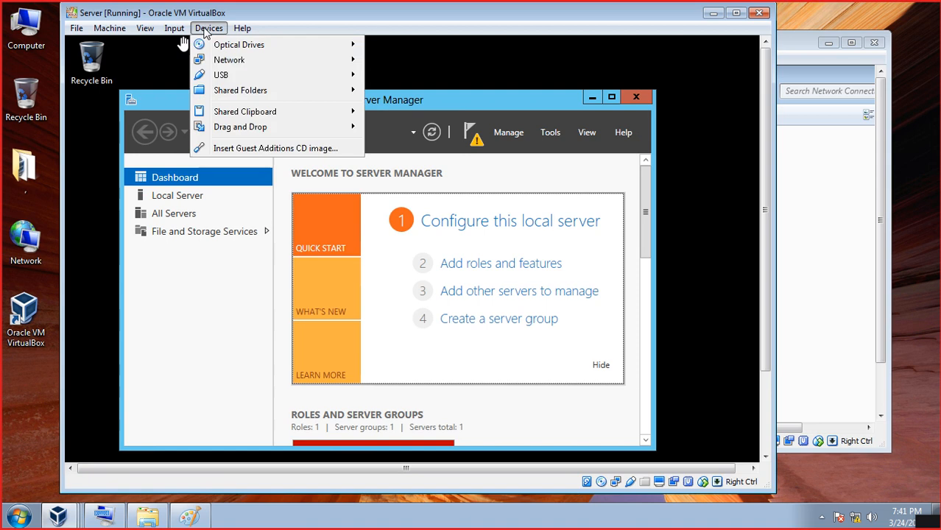
{"action": "left_click", "coordinate": [350, 68]}
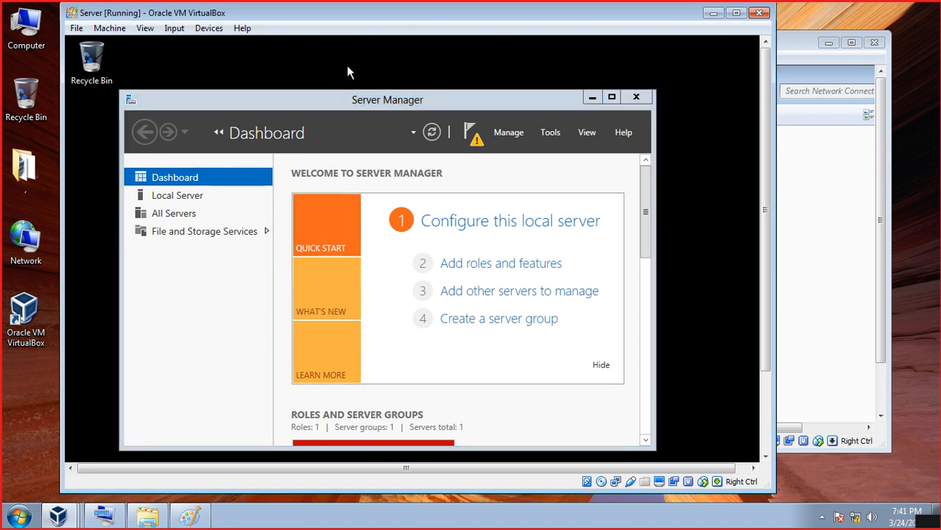
- Switch both the Server and 7 VMs to scaled display mode and arrange them side by side
{"action": "key", "text": "Control_R+c"}
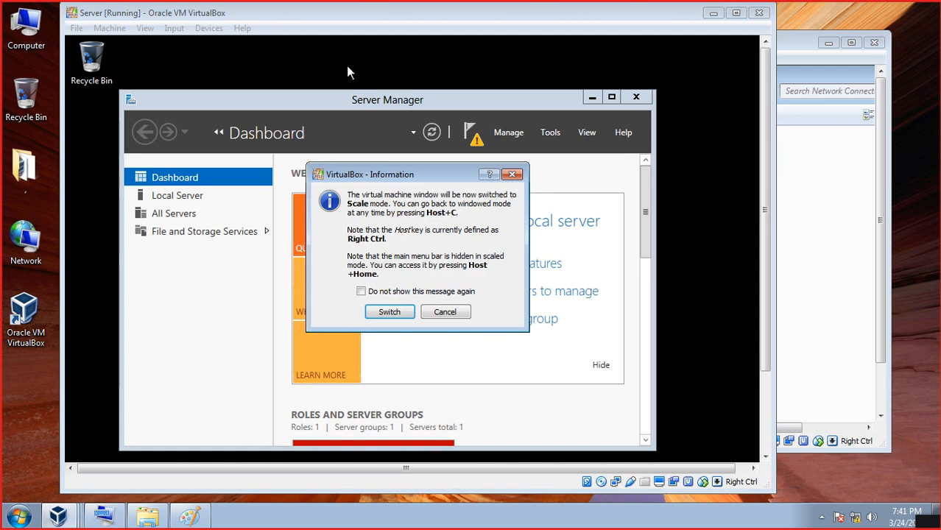
{"action": "left_click", "coordinate": [384, 313]}
{"action": "left_click", "coordinate": [612, 198]}
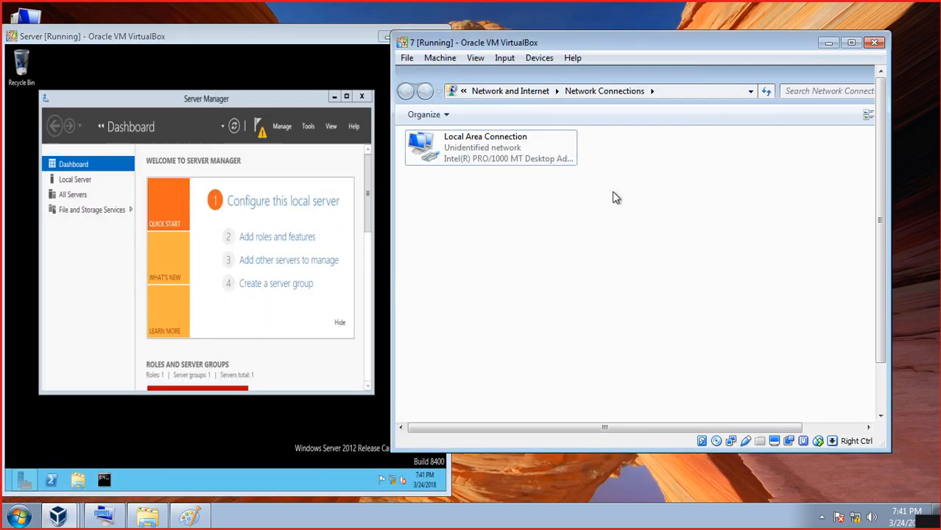
{"action": "key", "text": "ctrl+c"}
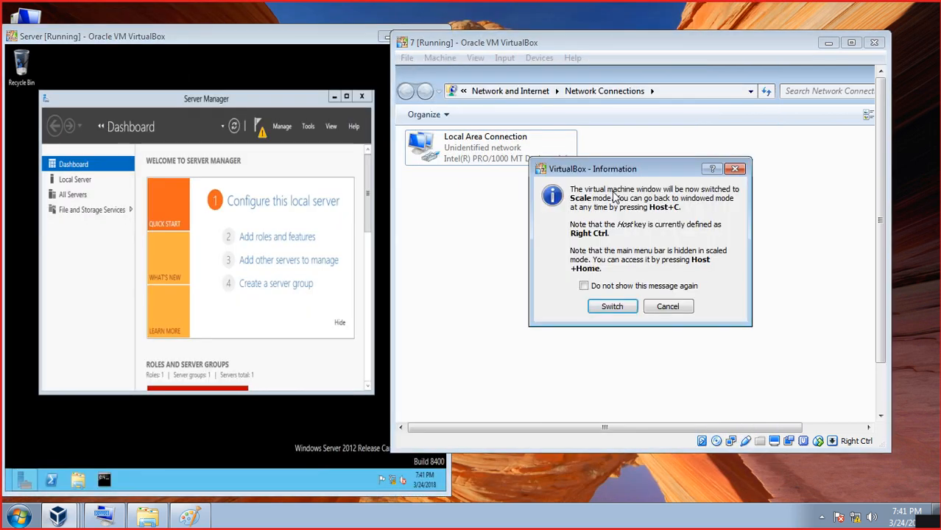
{"action": "left_click", "coordinate": [612, 306]}
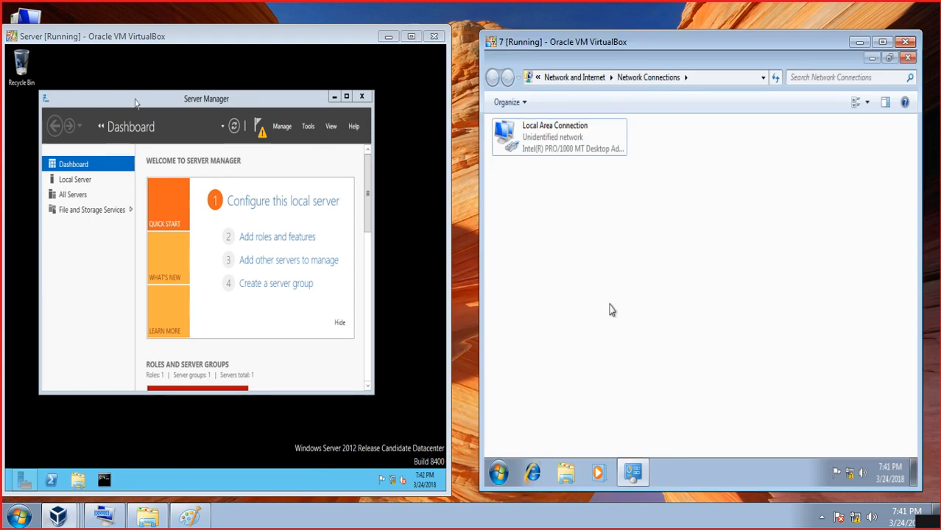
{"action": "left_click_drag", "start_coordinate": [134, 35], "coordinate": [143, 32]}
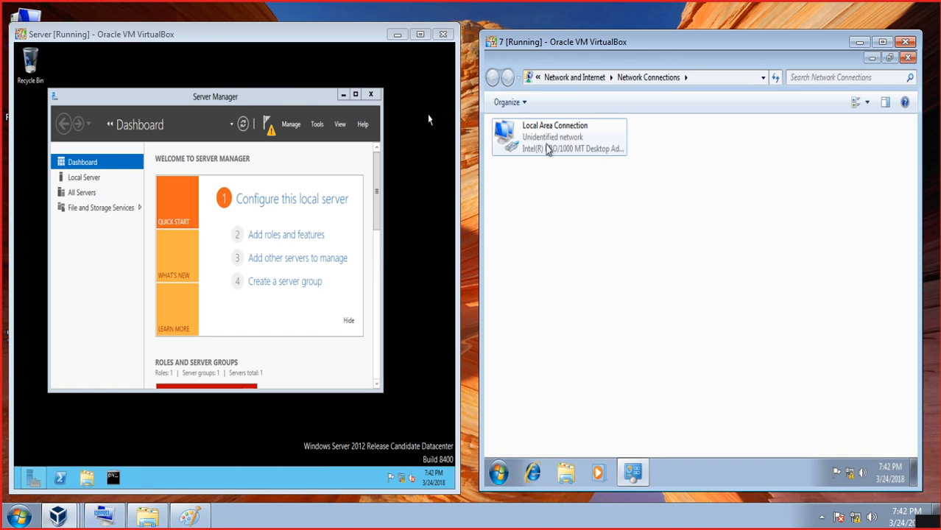
{"action": "right_click", "coordinate": [547, 142]}
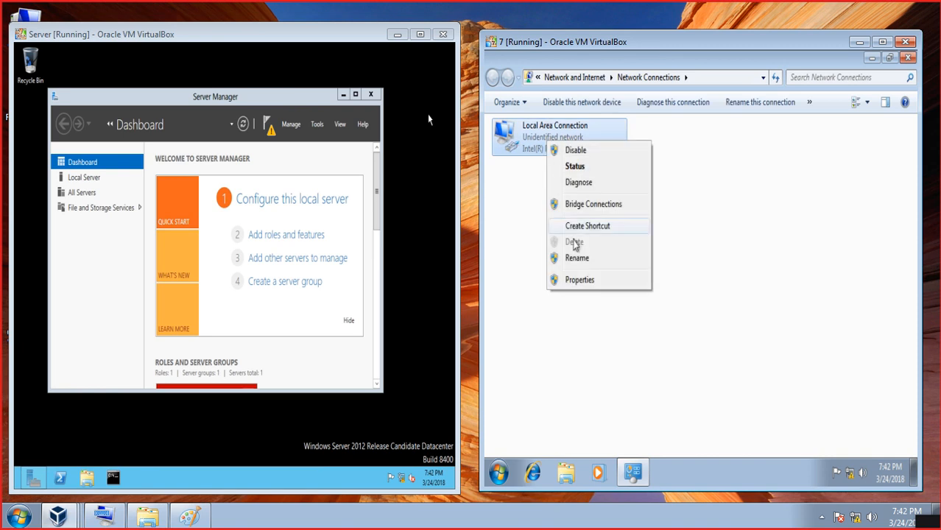
{"action": "left_click", "coordinate": [580, 280]}
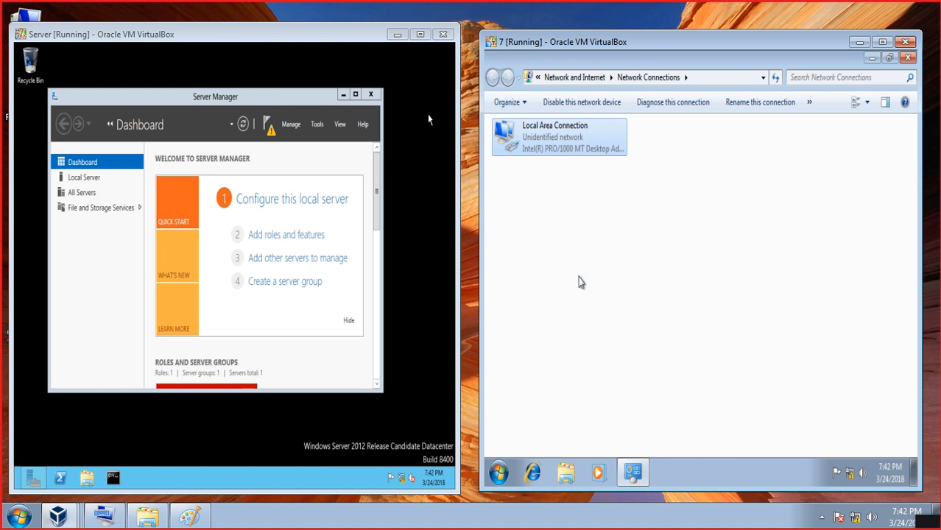
{"action": "double_click", "coordinate": [594, 282]}
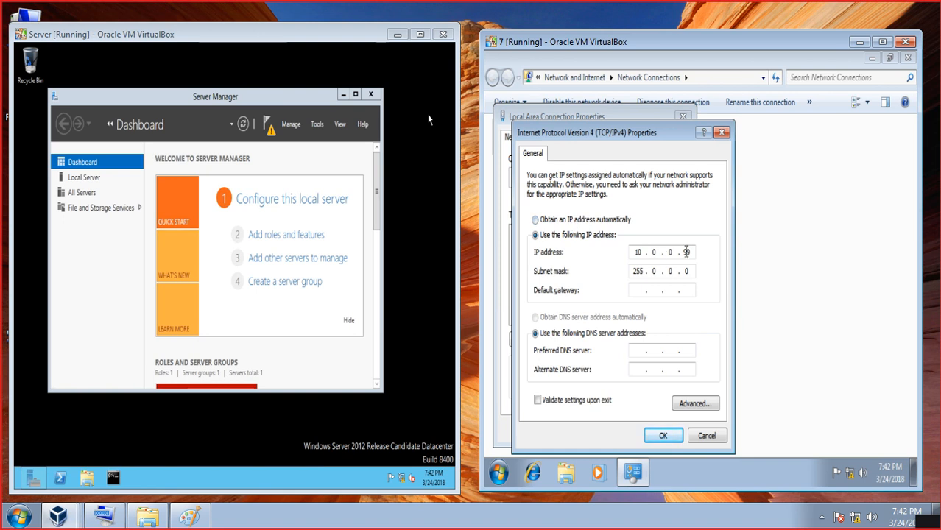
{"action": "left_click", "coordinate": [722, 134]}
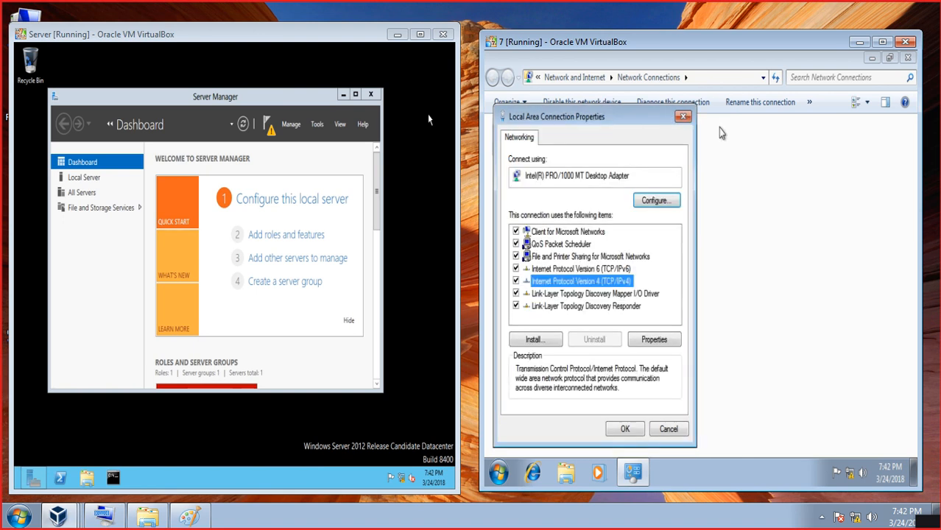
{"action": "left_click", "coordinate": [685, 116]}
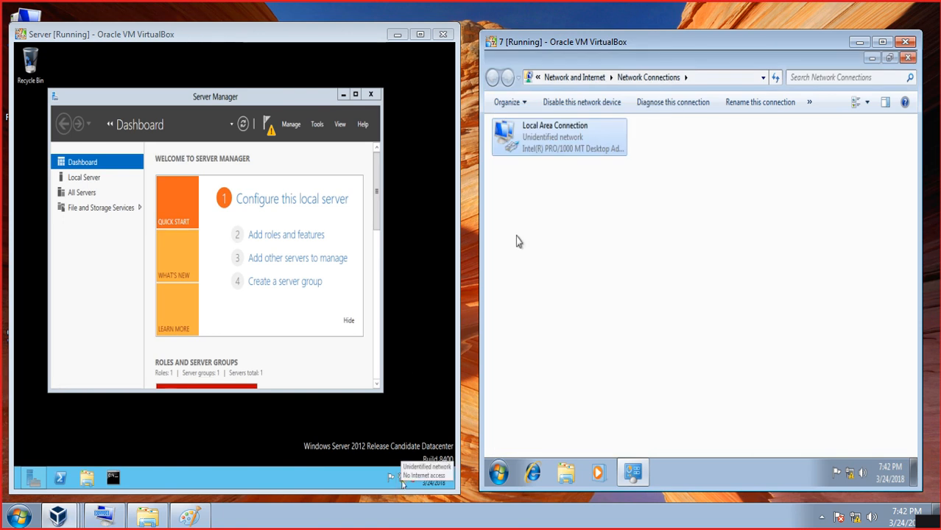
{"action": "right_click", "coordinate": [402, 480]}
- Review the server's Ethernet details (static 10.0.0.100, mask 255.0.0.0), then open Run in the Windows 7 VM
{"action": "left_click", "coordinate": [399, 471]}
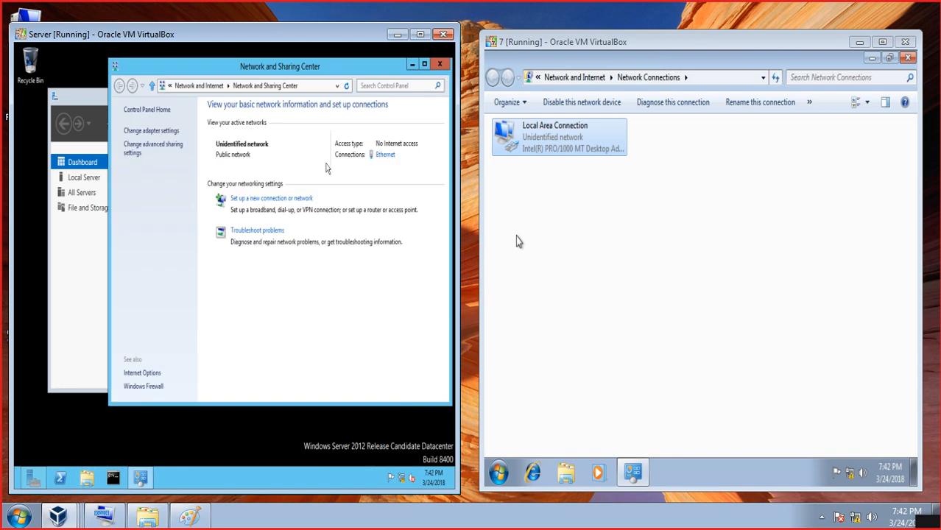
{"action": "left_click", "coordinate": [385, 155]}
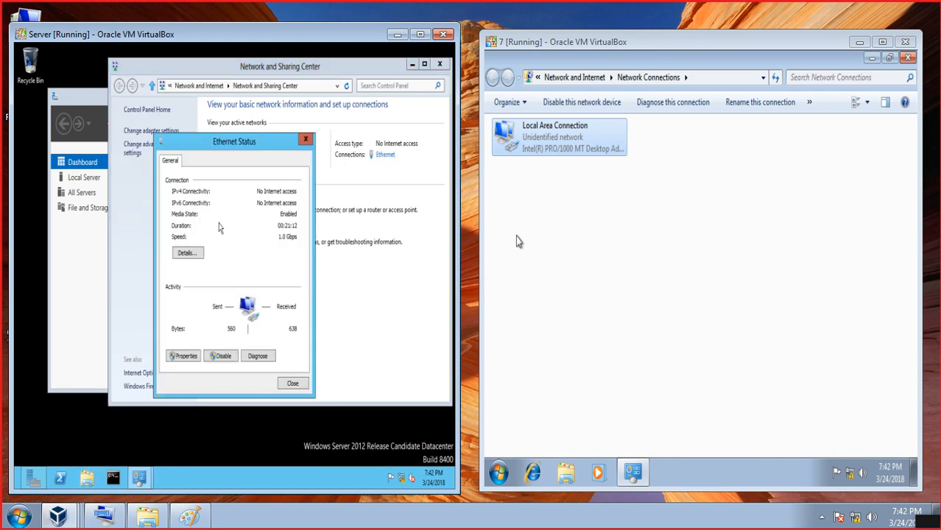
{"action": "left_click", "coordinate": [200, 253]}
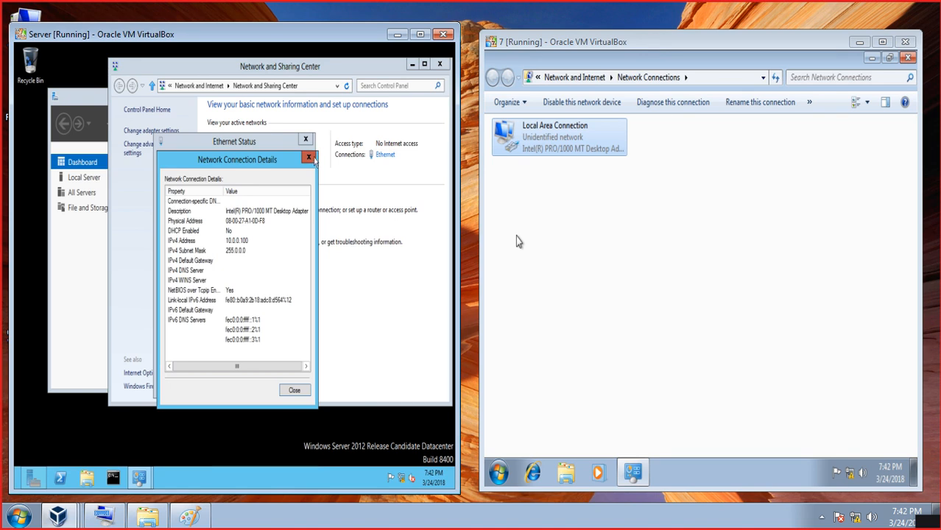
{"action": "left_click", "coordinate": [310, 158]}
{"action": "left_click", "coordinate": [306, 139]}
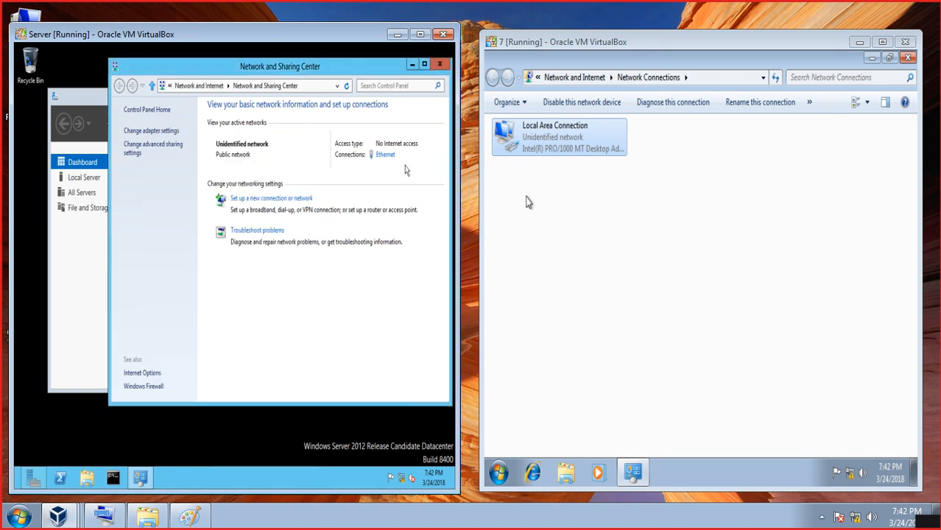
{"action": "left_click", "coordinate": [525, 202]}
{"action": "key", "text": "super+r"}
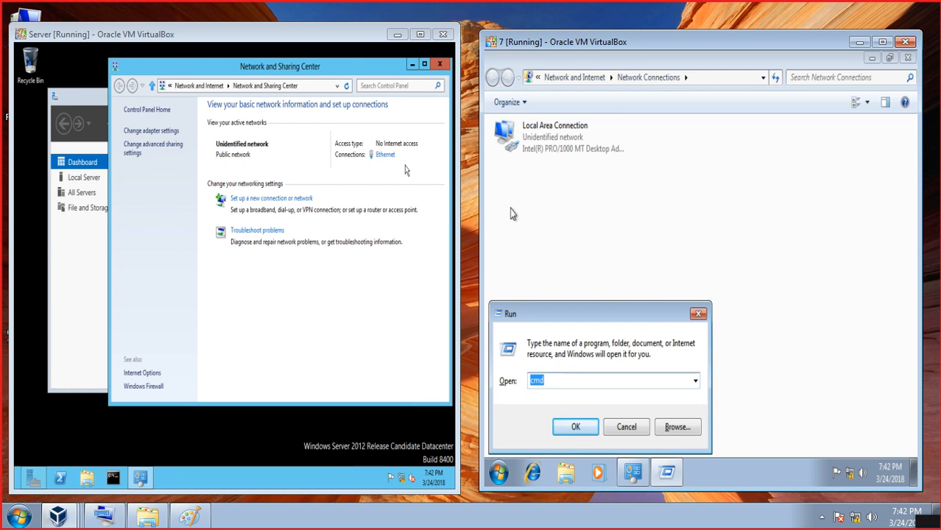
- Ping 10.0.0.99 and 10.0.0.100 from the Windows 7 command prompt, then open Run on the server
{"action": "key", "text": "Return"}
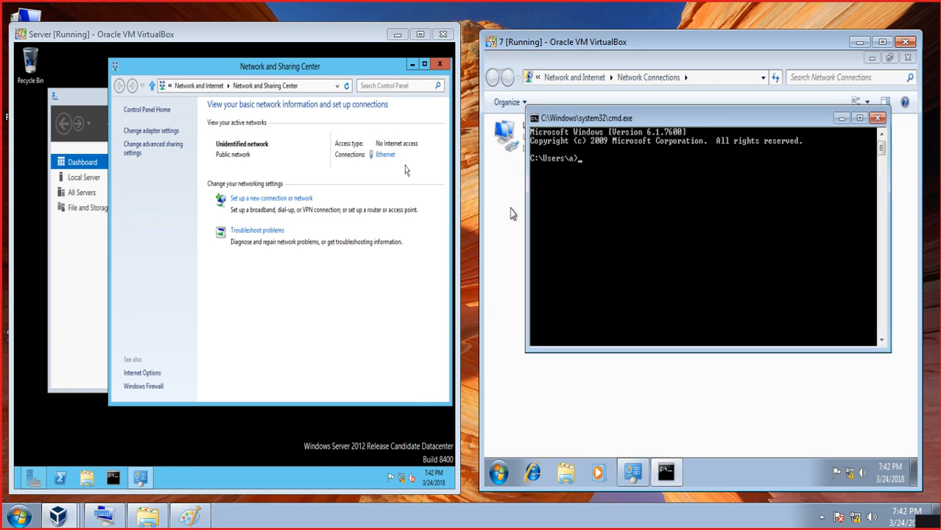
{"action": "type", "text": "ping 10.0.0.99"}
{"action": "key", "text": "Return"}
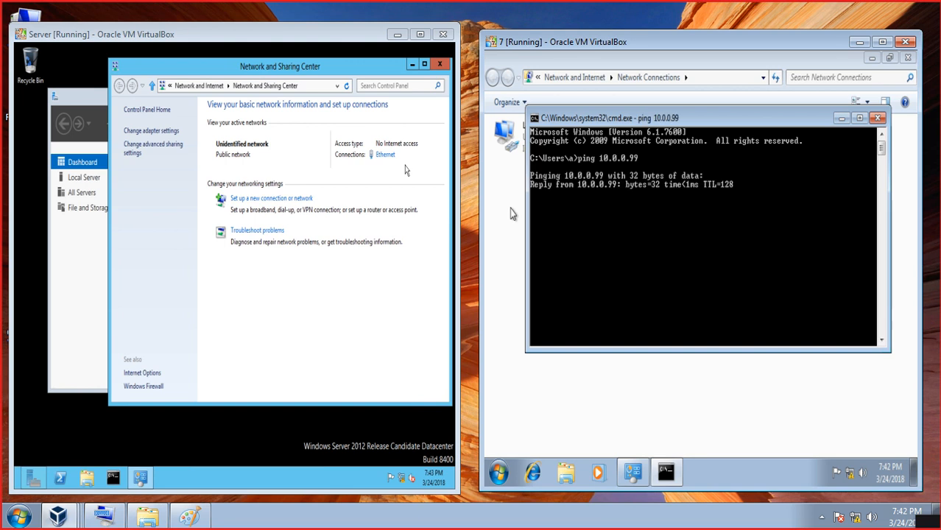
{"action": "key", "text": "ctrl+c"}
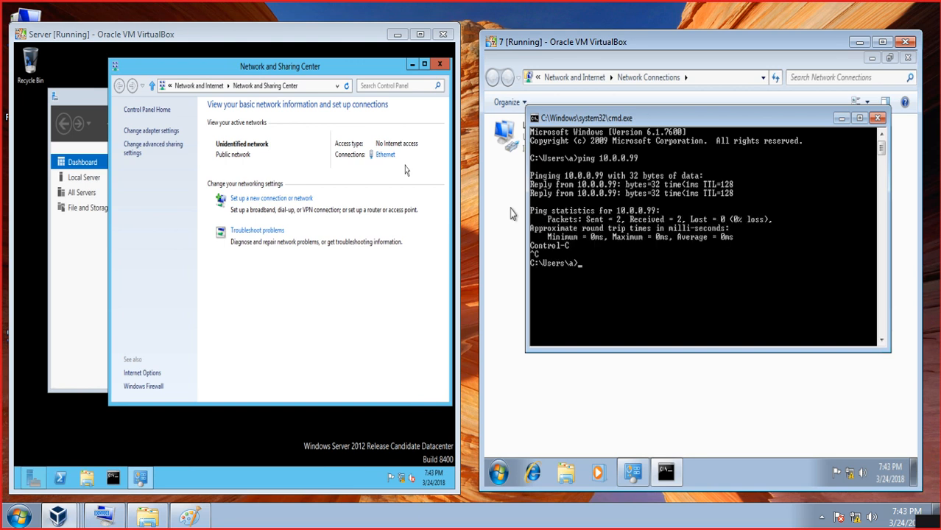
{"action": "type", "text": "ping 10.0.0.100"}
{"action": "key", "text": "Return"}
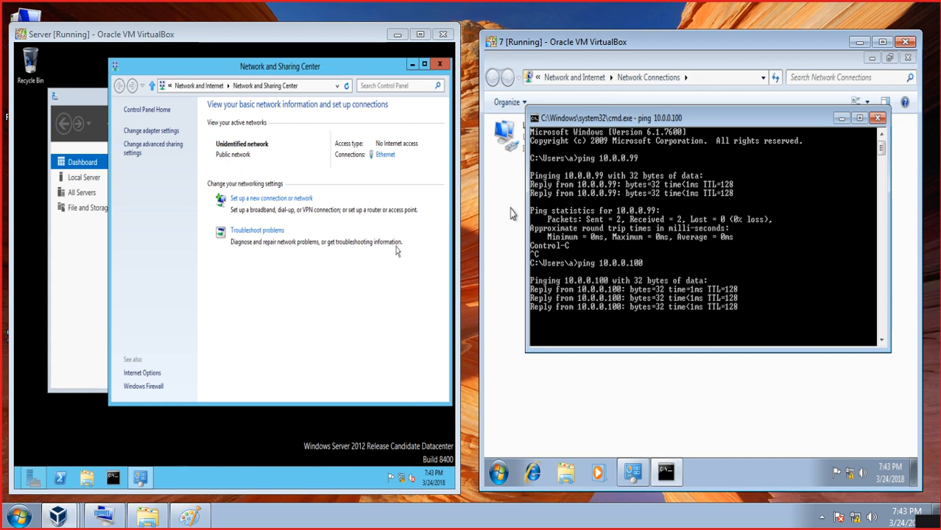
{"action": "left_click", "coordinate": [266, 214]}
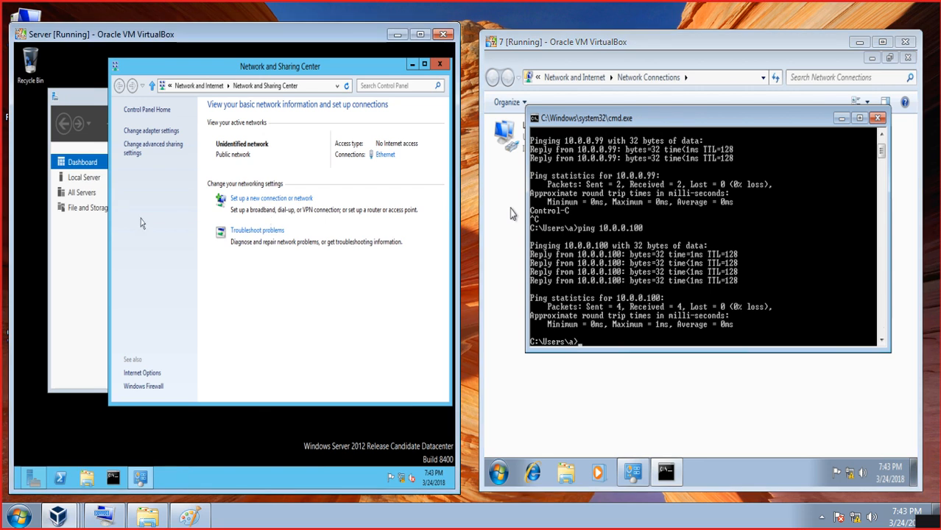
{"action": "key", "text": "super+r"}
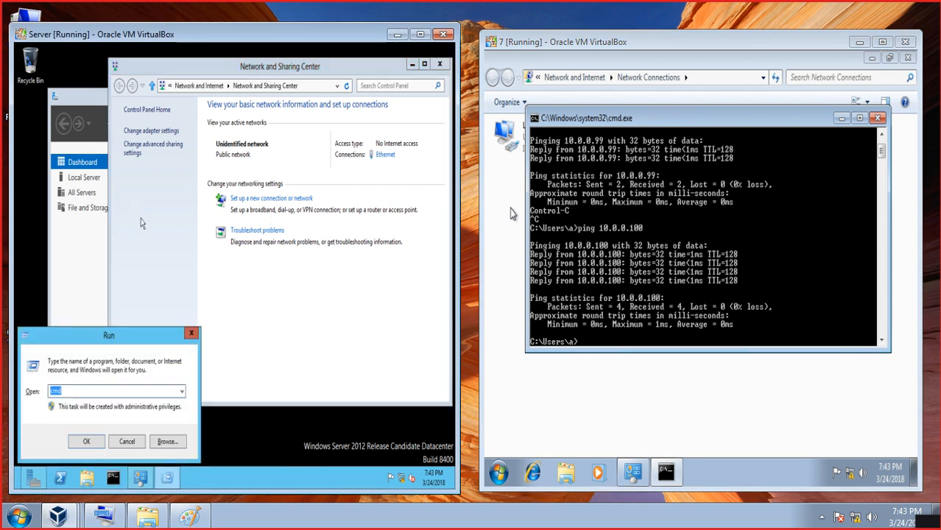
- From the server's command prompt ping 10.0.0.100 and 10.0.0.99, then nudge the Windows 7 window right
{"action": "key", "text": "Return"}
{"action": "type", "text": "ping 10"}
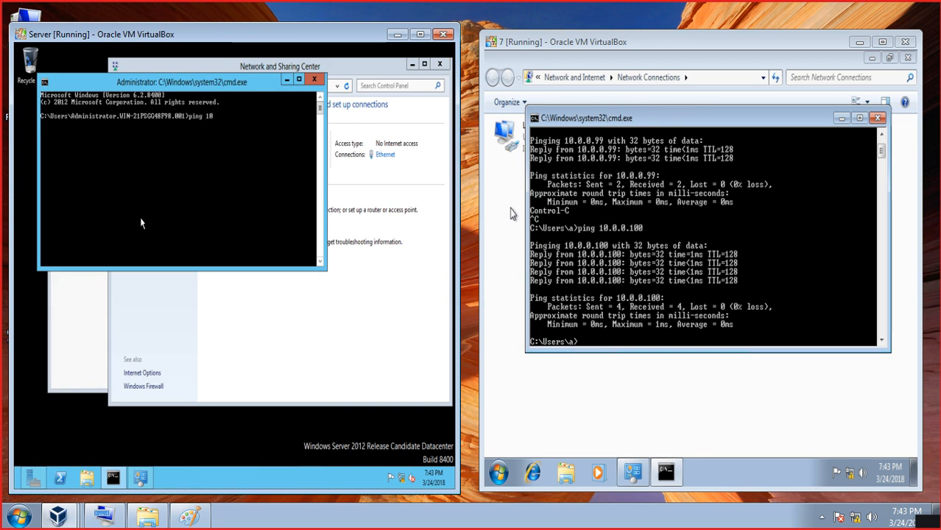
{"action": "type", "text": ".0.0.100"}
{"action": "key", "text": "Return"}
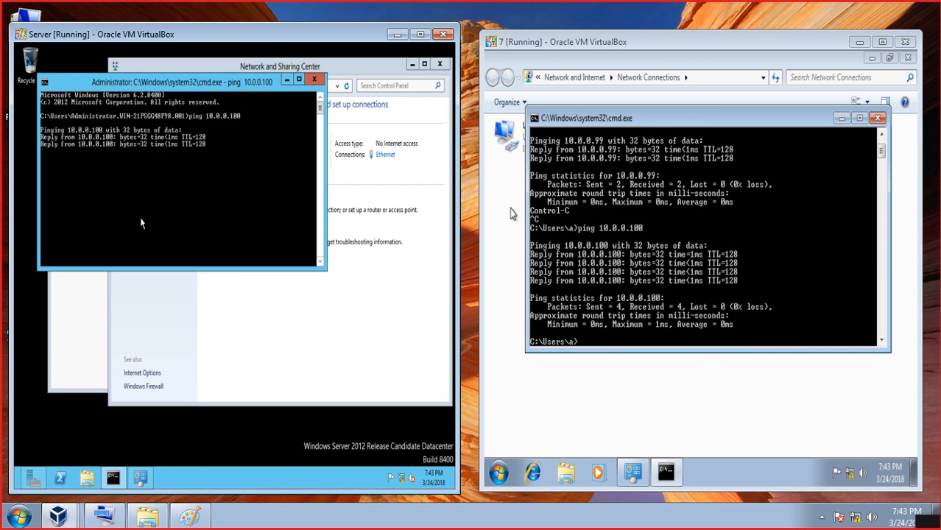
{"action": "key", "text": "ctrl+c"}
{"action": "type", "text": "ping"}
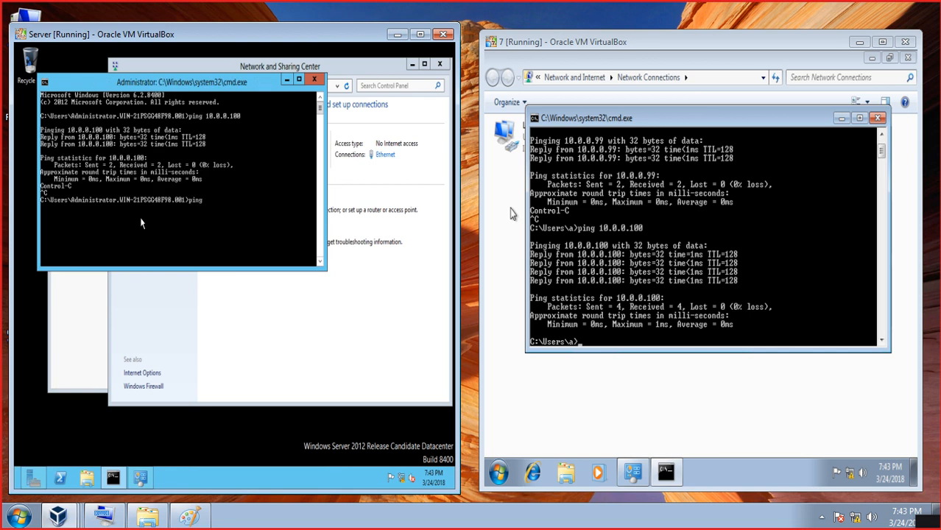
{"action": "type", "text": " 10.0.0.99"}
{"action": "key", "text": "Return"}
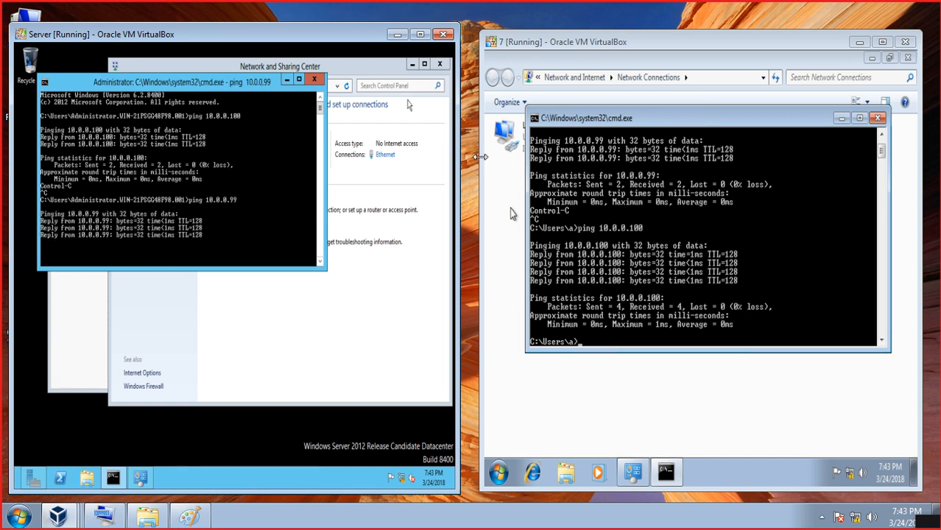
{"action": "left_click", "coordinate": [540, 158]}
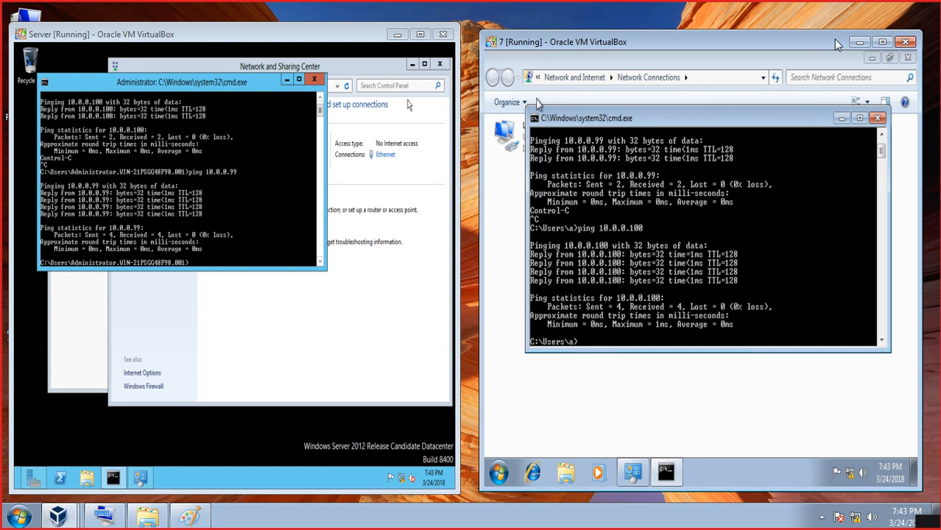
{"action": "left_click_drag", "start_coordinate": [836, 46], "coordinate": [850, 40]}
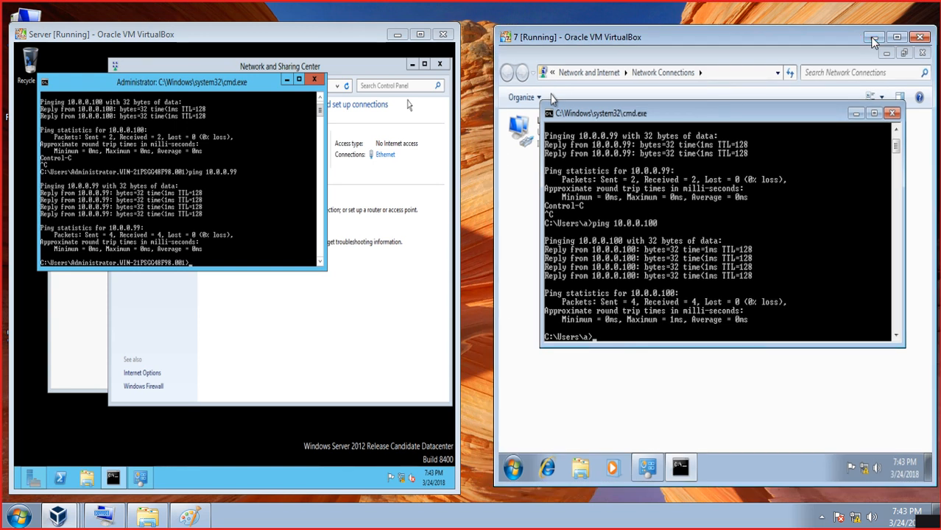
- Minimize the Windows 7 VM, maximize the Server VM, leave scaled mode with Host+C and move the window aside
{"action": "left_click", "coordinate": [872, 39]}
{"action": "left_click", "coordinate": [420, 34]}
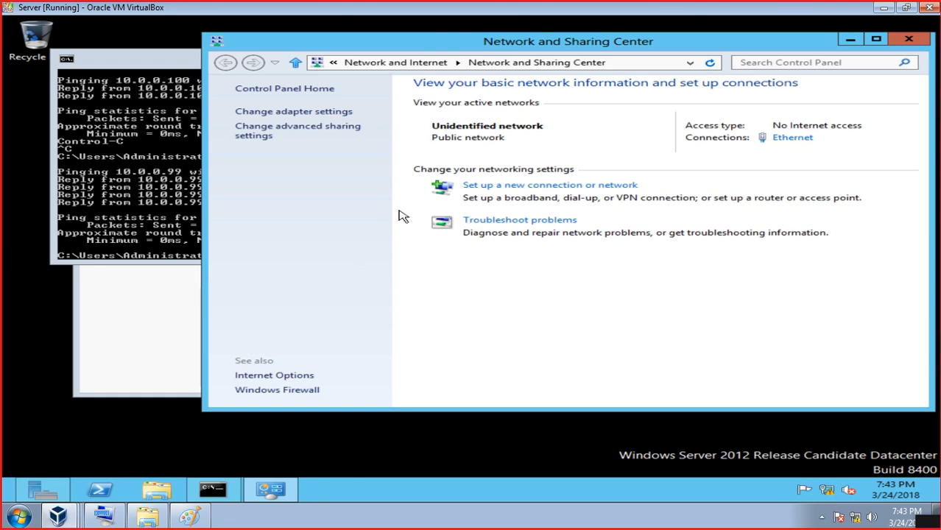
{"action": "key", "text": "ctrl+c"}
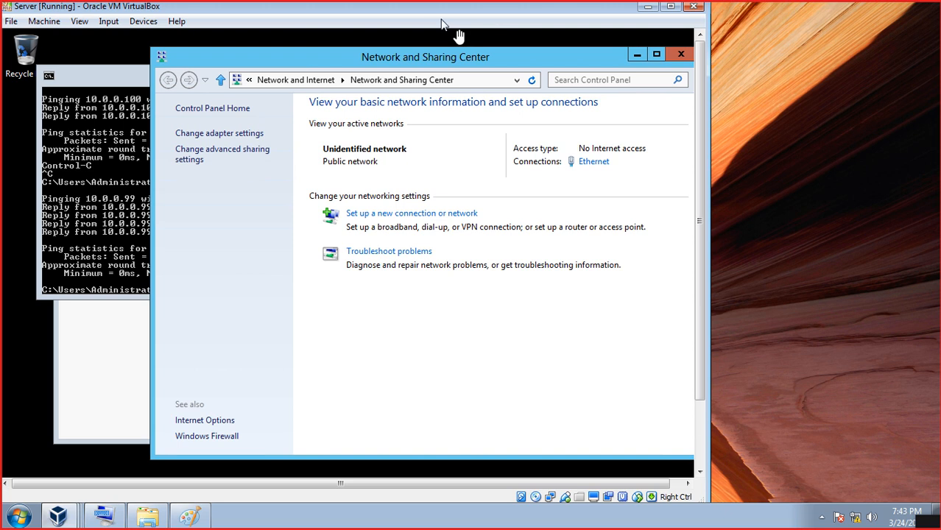
{"action": "left_click_drag", "start_coordinate": [435, 15], "coordinate": [462, 22]}
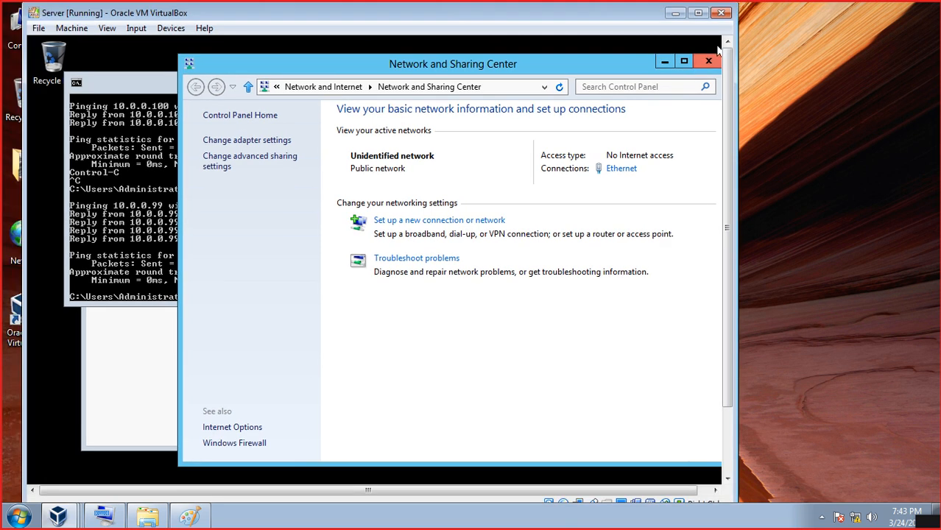
{"action": "scroll", "coordinate": [727, 68], "scroll_direction": "down", "scroll_amount": 3}
{"action": "scroll", "coordinate": [717, 73], "scroll_direction": "up", "scroll_amount": 3}
- Switch the Server VM to full-screen mode via View > Full-screen Mode and close Network and Sharing Center
{"action": "left_click", "coordinate": [171, 28]}
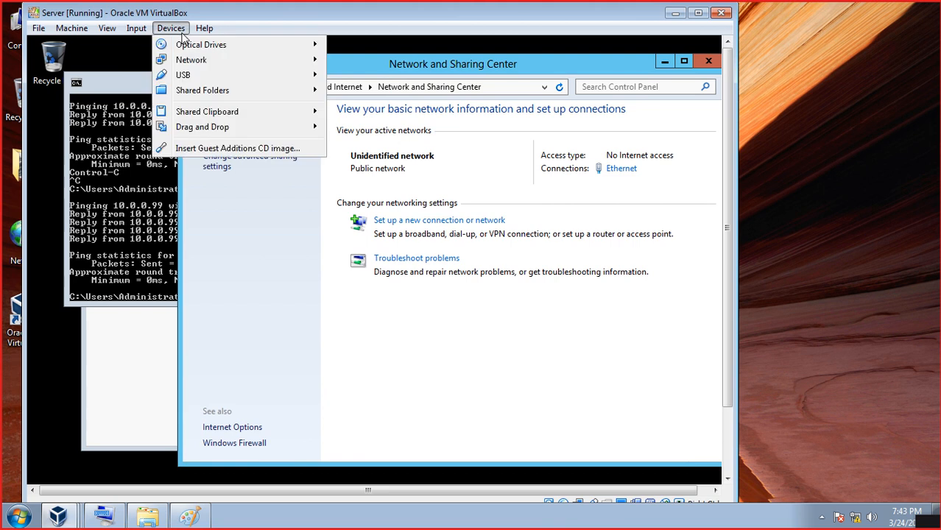
{"action": "mouse_move", "coordinate": [142, 31]}
{"action": "mouse_move", "coordinate": [102, 32]}
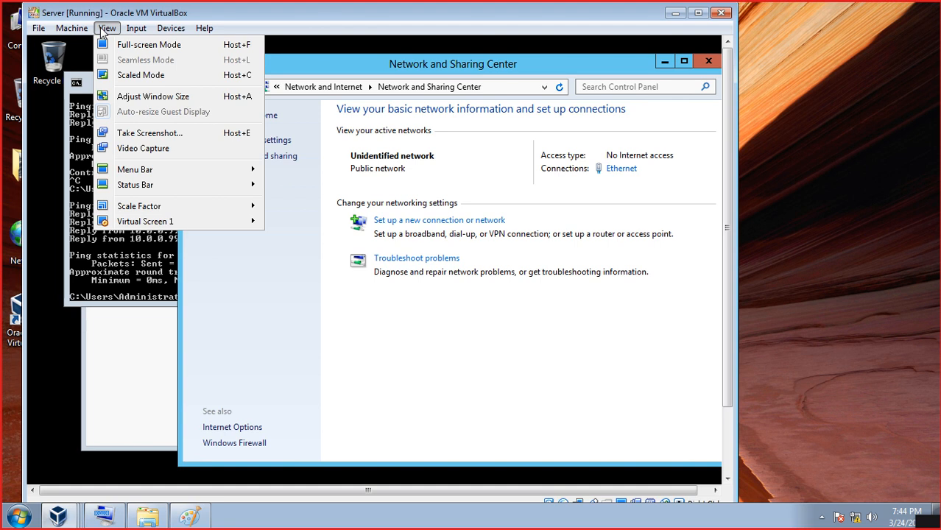
{"action": "left_click", "coordinate": [144, 44]}
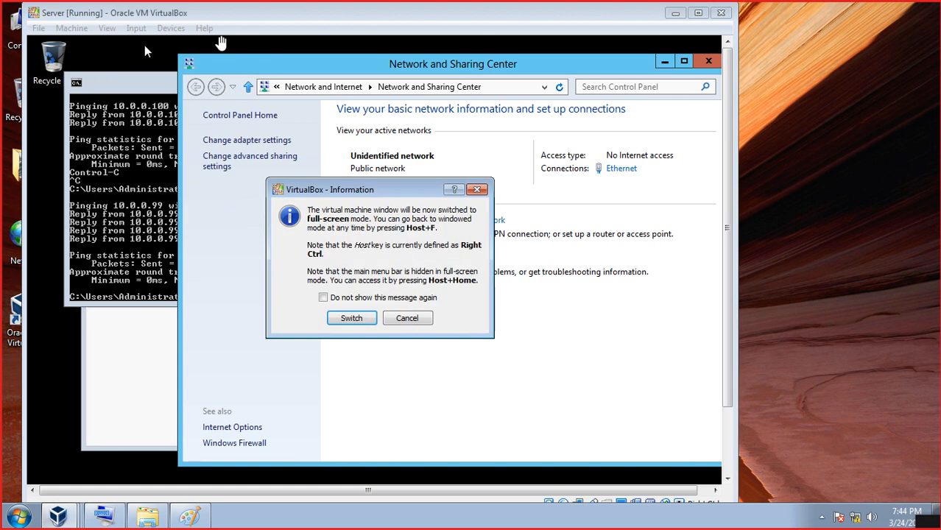
{"action": "left_click", "coordinate": [351, 318]}
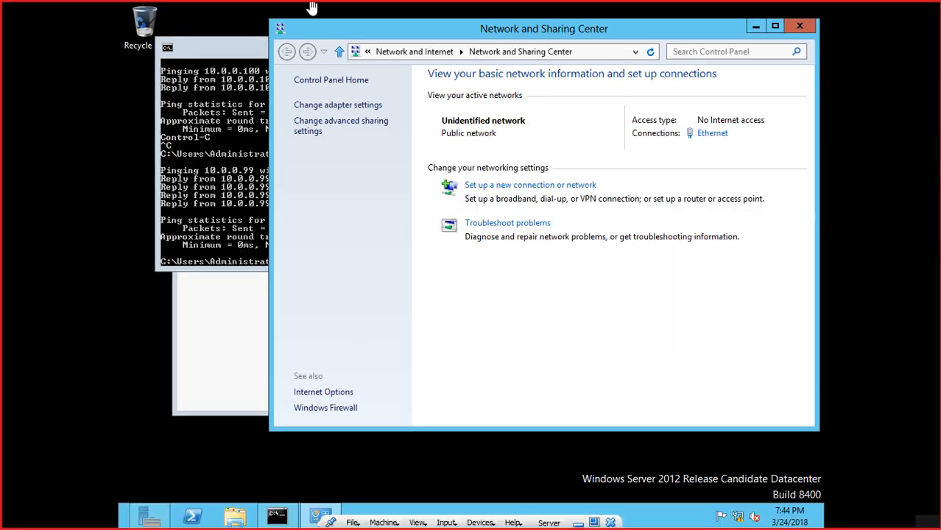
{"action": "left_click", "coordinate": [799, 30]}
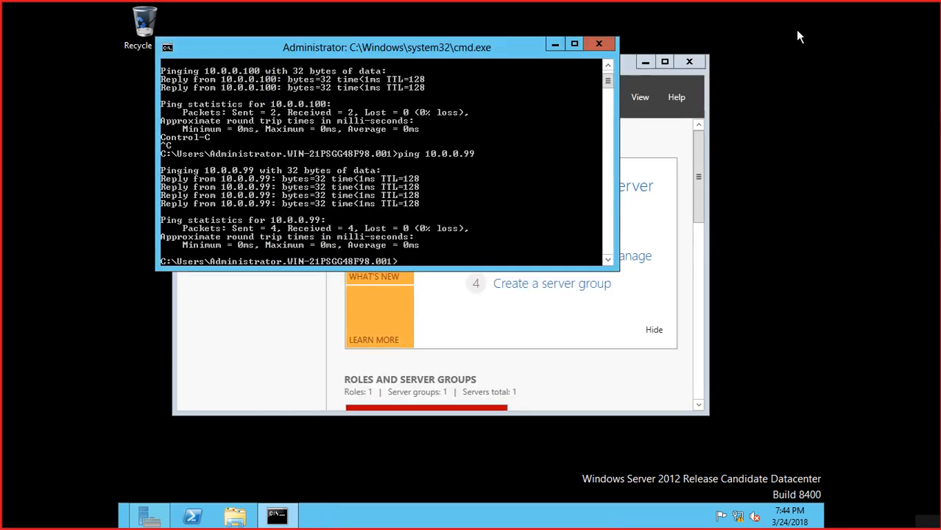
- Close the server's command prompt and Server Manager, then reopen Server Manager maximized on the Dashboard
{"action": "left_click", "coordinate": [588, 47]}
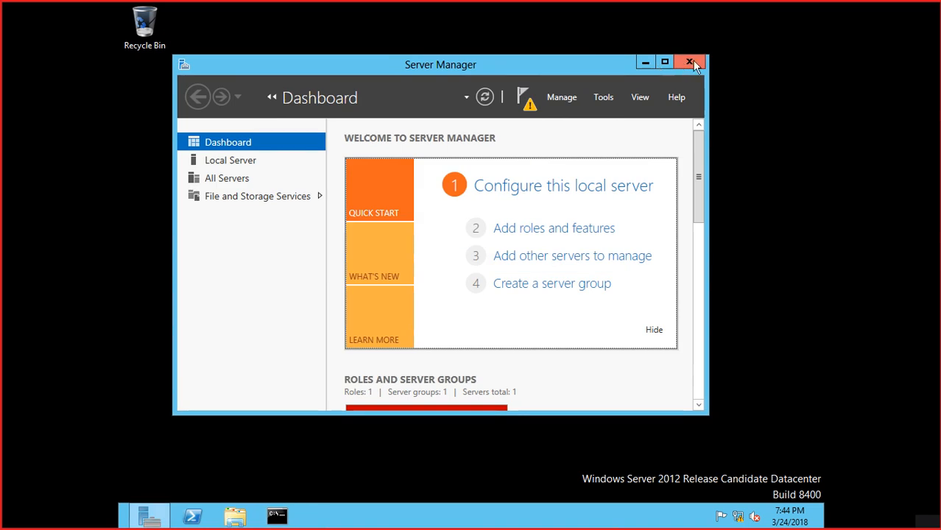
{"action": "left_click", "coordinate": [689, 62]}
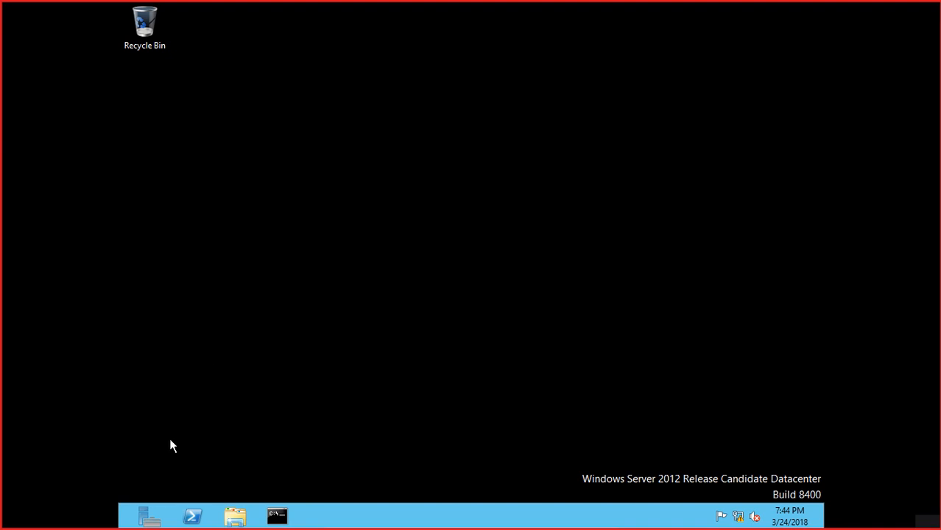
{"action": "left_click", "coordinate": [150, 517]}
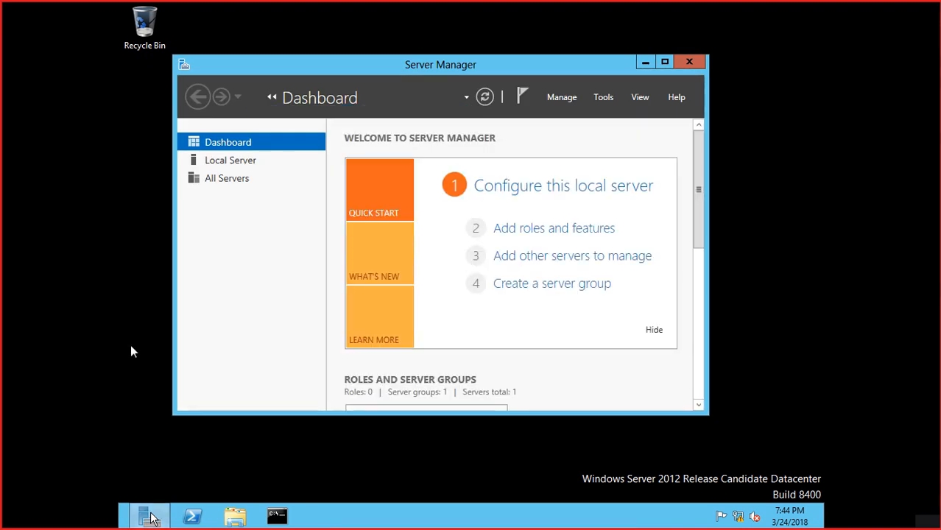
{"action": "left_click", "coordinate": [667, 64]}
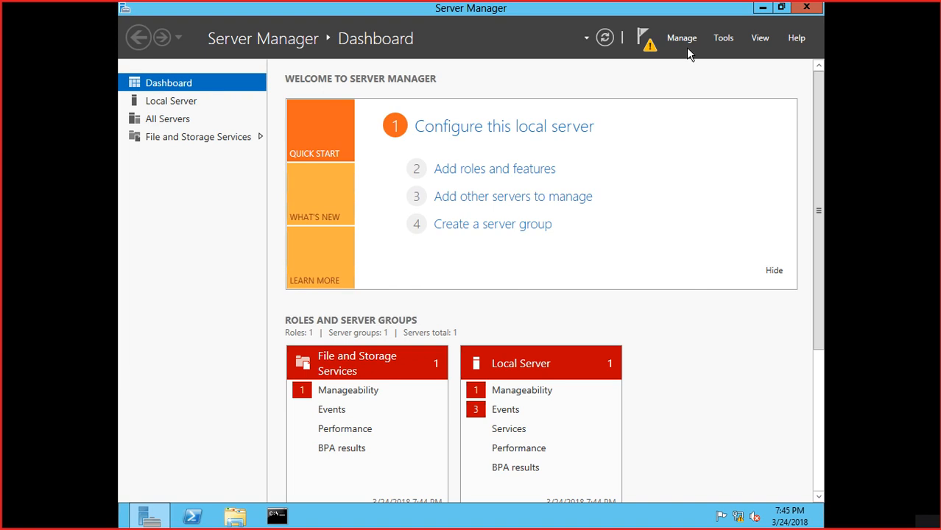
{"action": "left_click", "coordinate": [682, 38]}
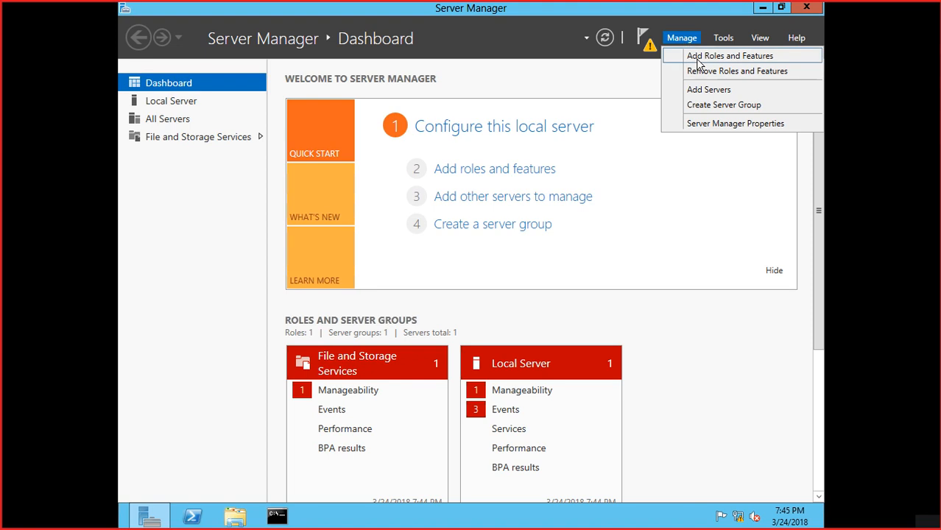
- Start the Add Roles and Features Wizard and advance it to Select destination server
{"action": "left_click", "coordinate": [699, 58]}
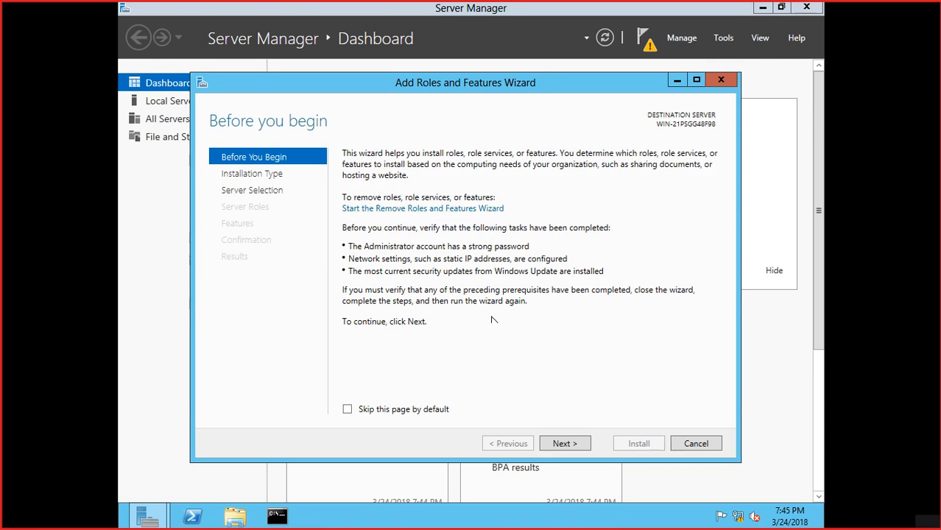
{"action": "left_click", "coordinate": [564, 444]}
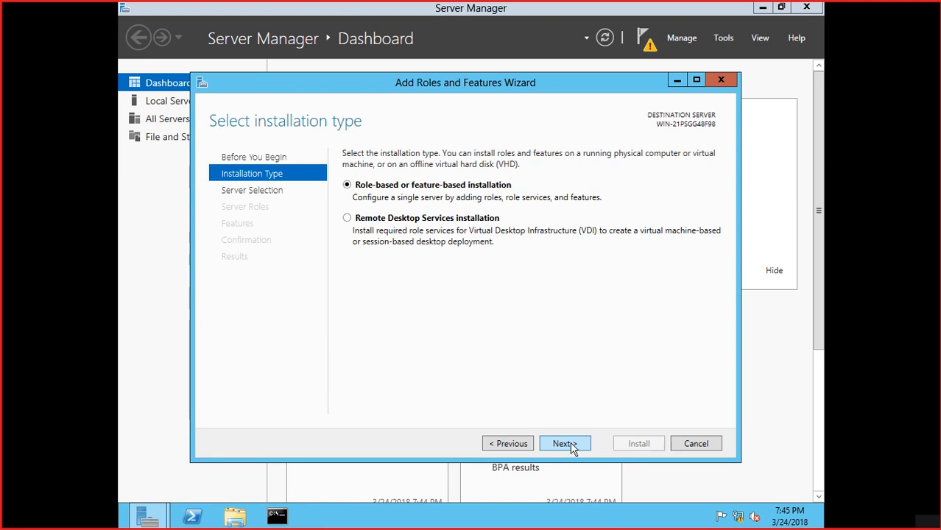
{"action": "left_click", "coordinate": [564, 443]}
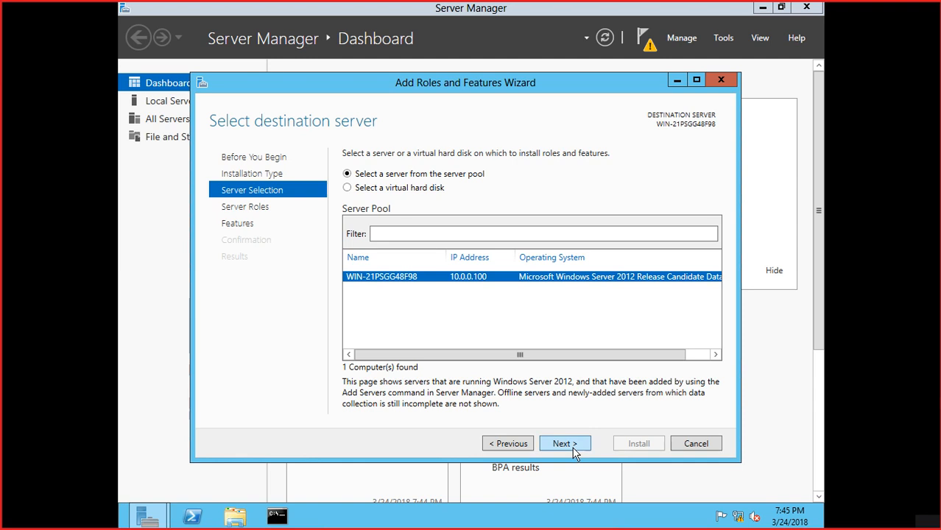
- Minimize the windows to view the server desktop, then restore Server Manager and close the wizard
{"action": "left_click", "coordinate": [677, 82]}
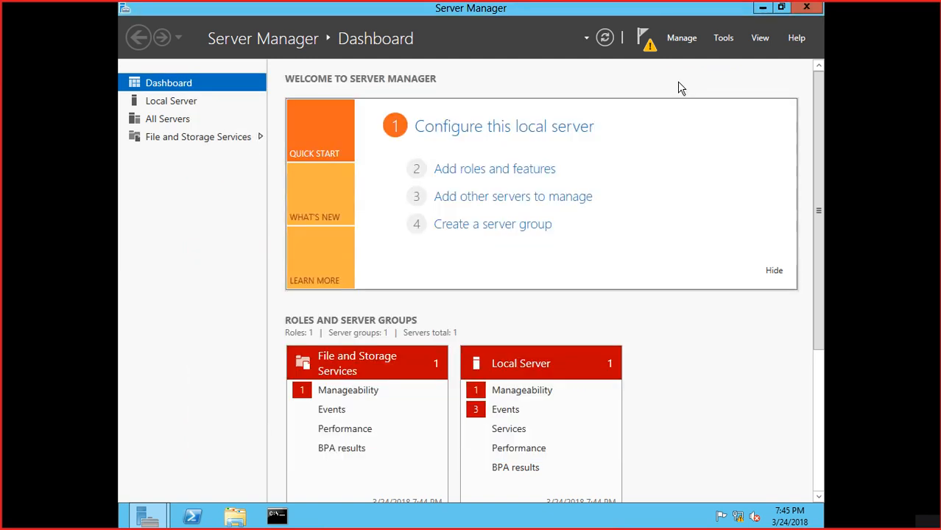
{"action": "left_click", "coordinate": [762, 8]}
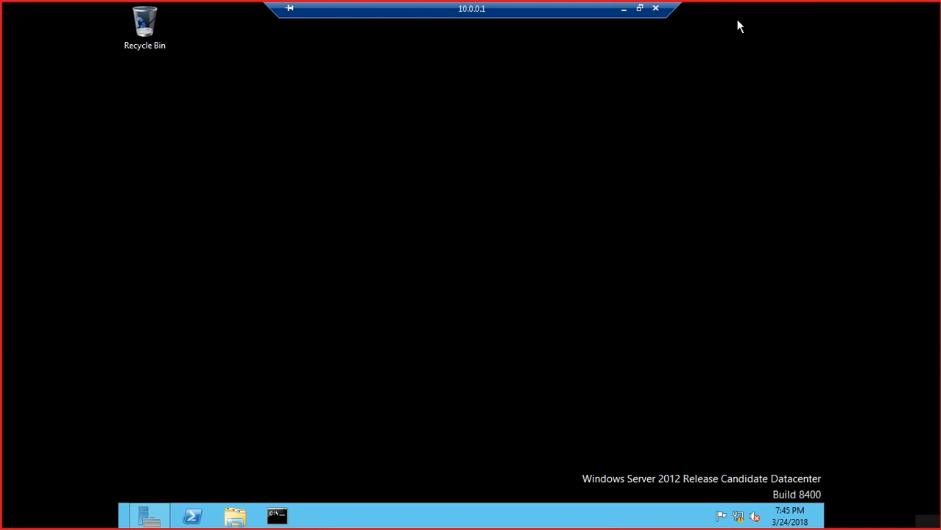
{"action": "right_click", "coordinate": [371, 108]}
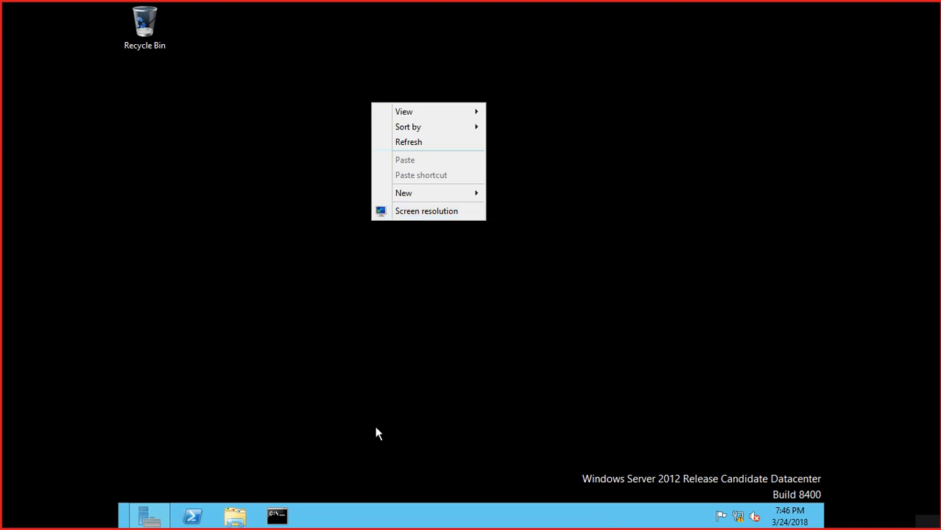
{"action": "left_click", "coordinate": [162, 515]}
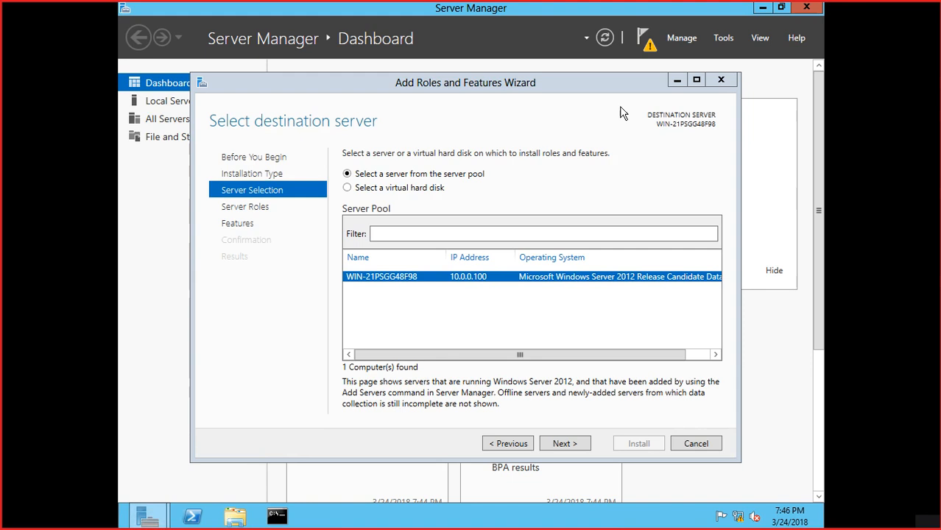
{"action": "left_click", "coordinate": [721, 80]}
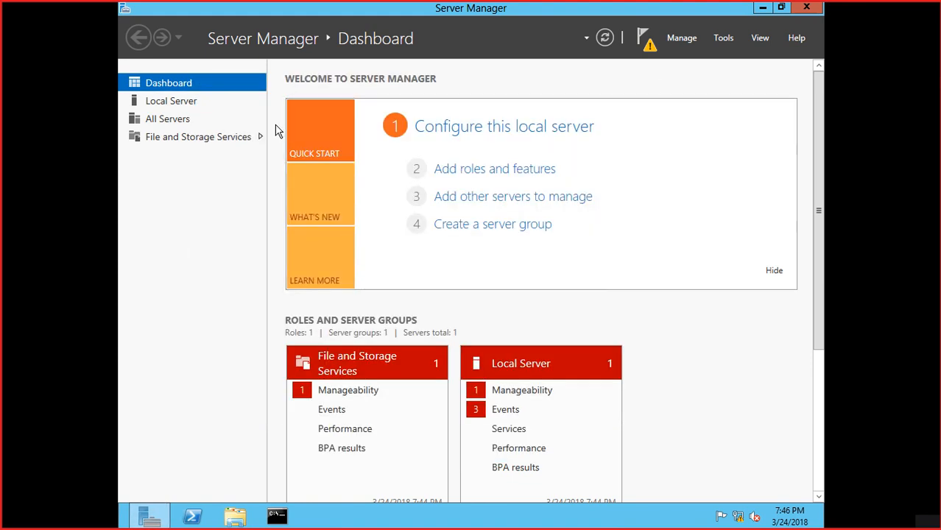
- Rename the server computer to DC from Local Server properties and restart it now
{"action": "left_click", "coordinate": [183, 108]}
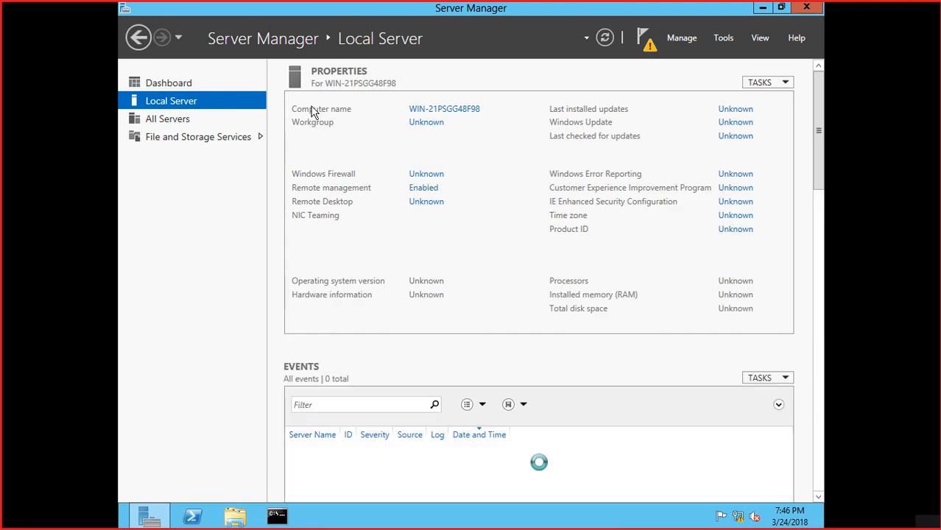
{"action": "left_click", "coordinate": [428, 111]}
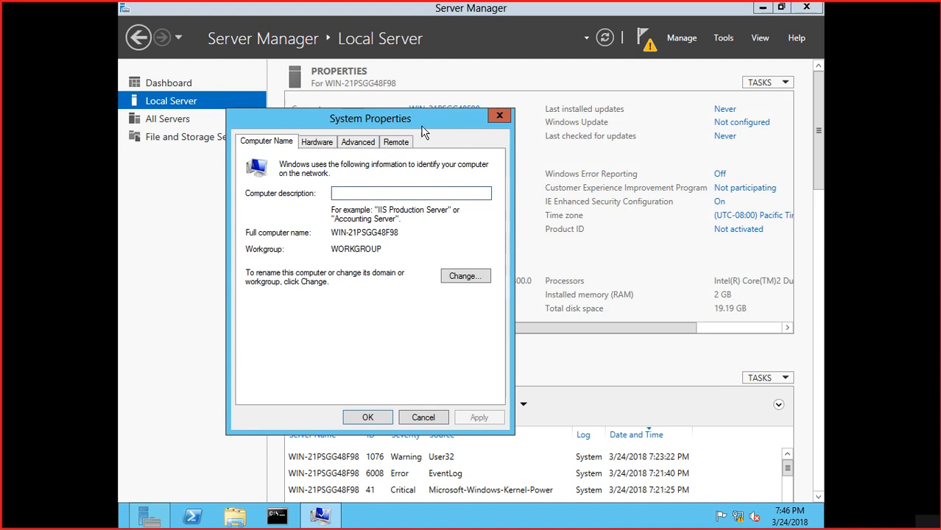
{"action": "left_click", "coordinate": [464, 276]}
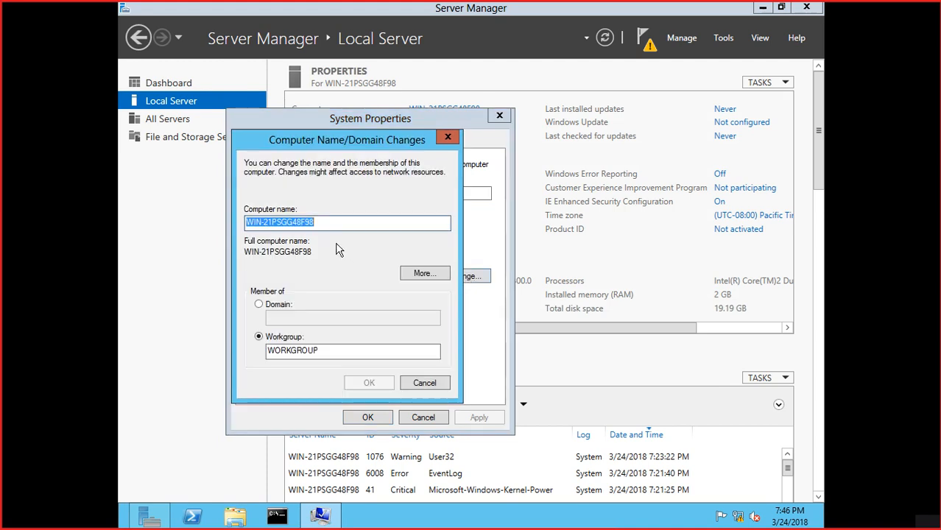
{"action": "type", "text": "DC"}
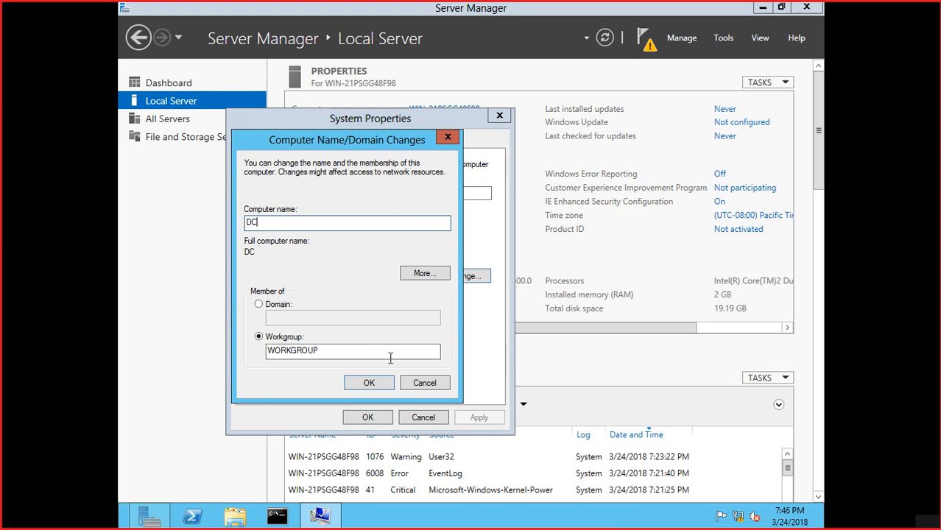
{"action": "left_click", "coordinate": [369, 384]}
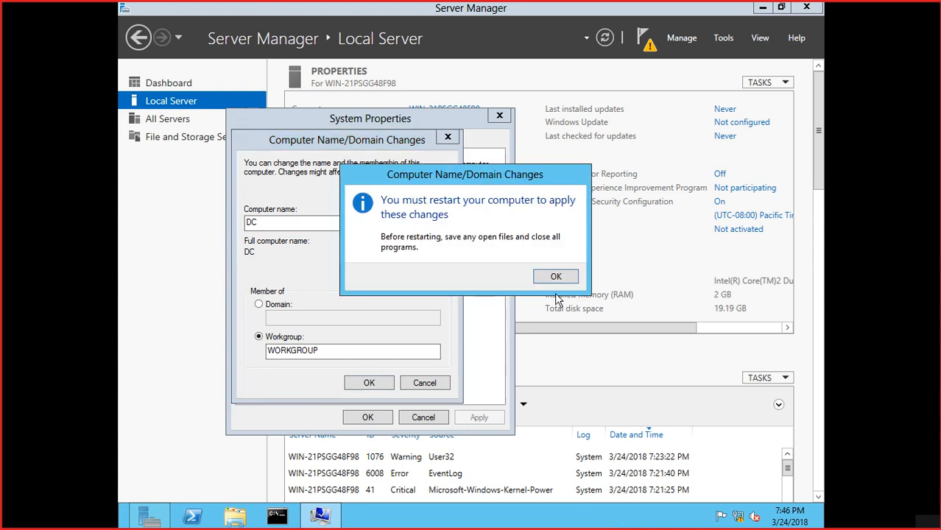
{"action": "left_click", "coordinate": [553, 282]}
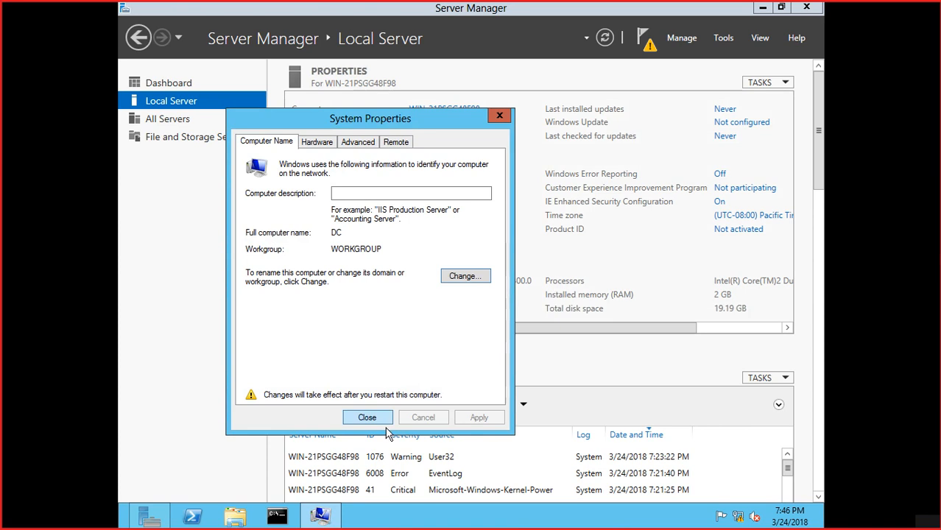
{"action": "left_click", "coordinate": [366, 417]}
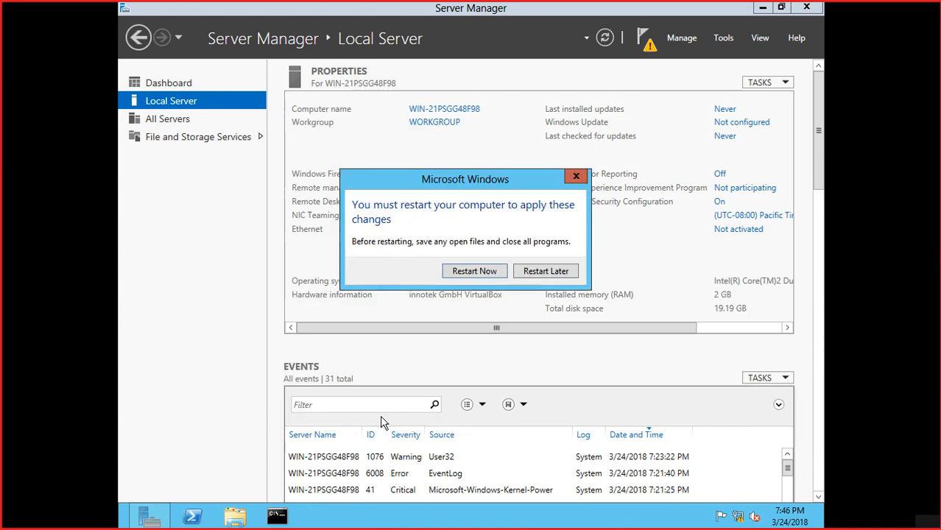
{"action": "left_click", "coordinate": [474, 270]}
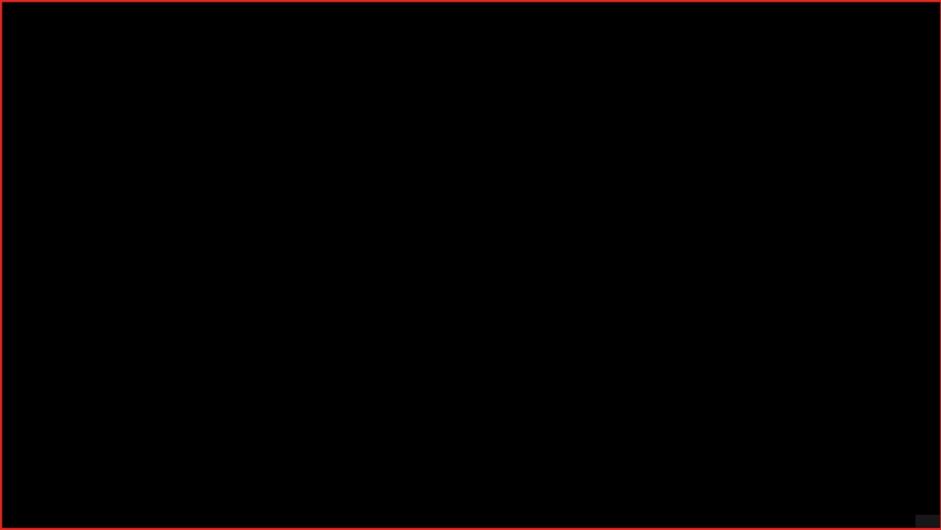
- Leave full-screen mode with Host+C and shrink the Server VM window to the left
{"action": "key", "text": "ctrl+c"}
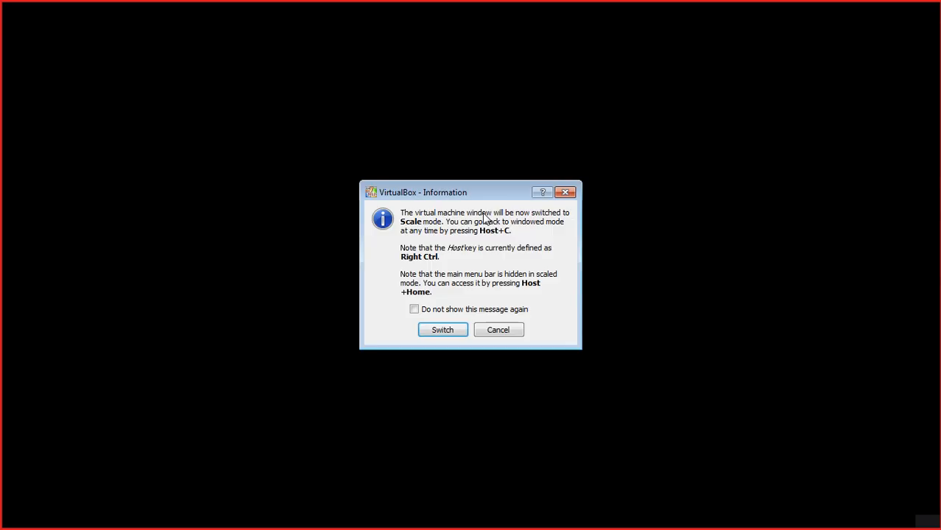
{"action": "left_click", "coordinate": [443, 330]}
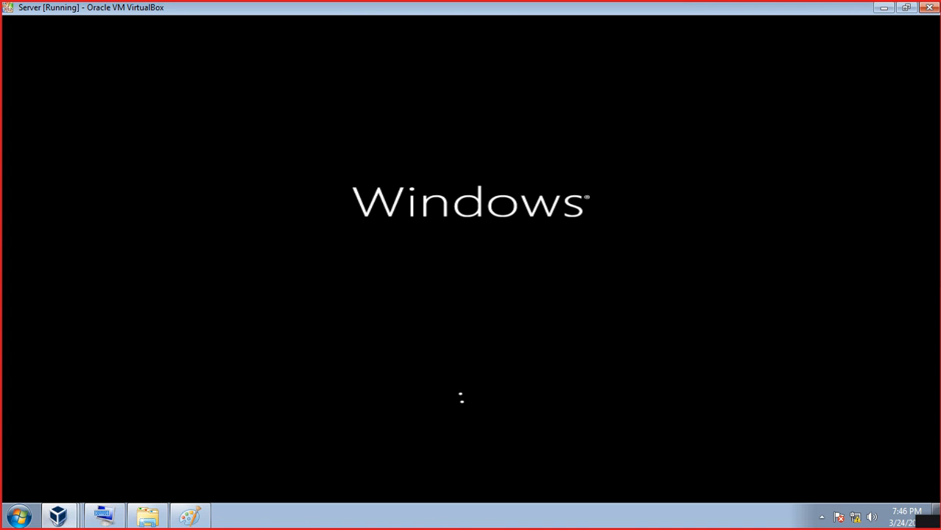
{"action": "left_click_drag", "start_coordinate": [112, 8], "coordinate": [111, 39]}
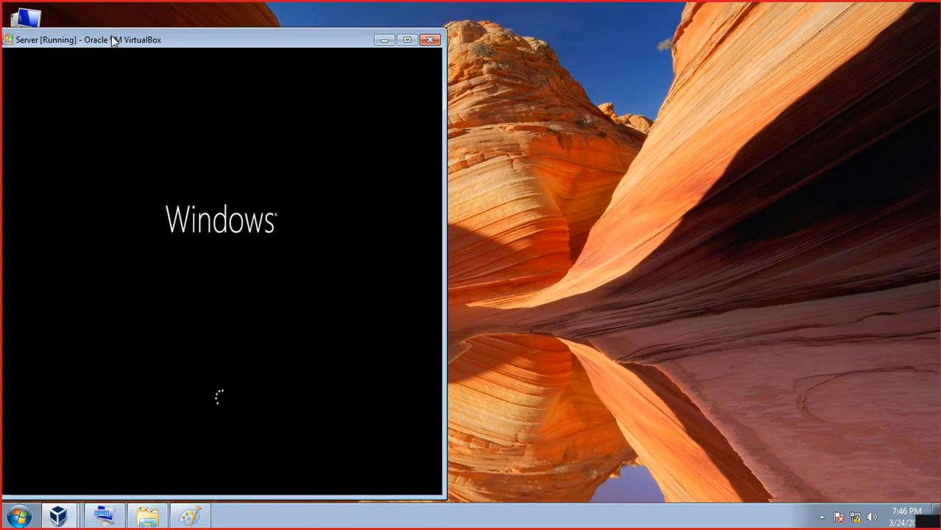
- Switch to the Windows 7 VM and close its command prompt and Network Connections windows
{"action": "left_click", "coordinate": [56, 518]}
{"action": "left_click", "coordinate": [81, 466]}
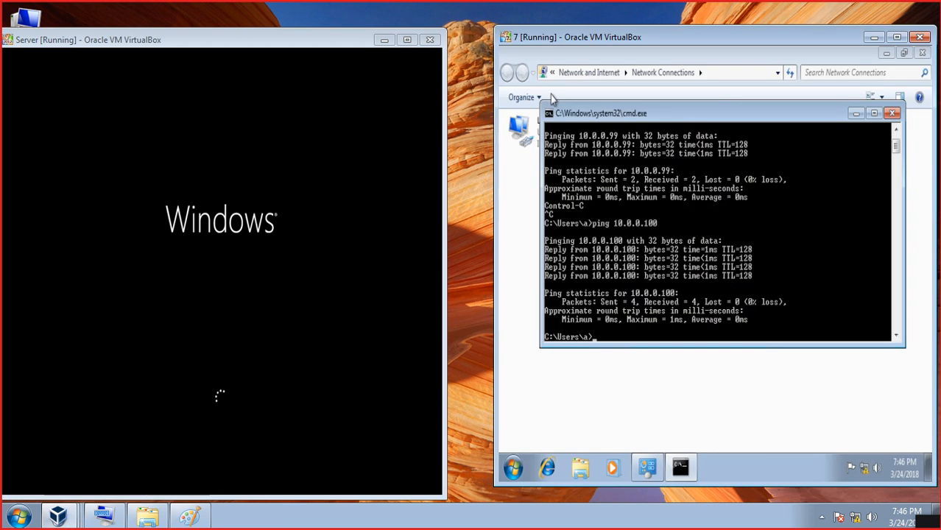
{"action": "left_click", "coordinate": [892, 114]}
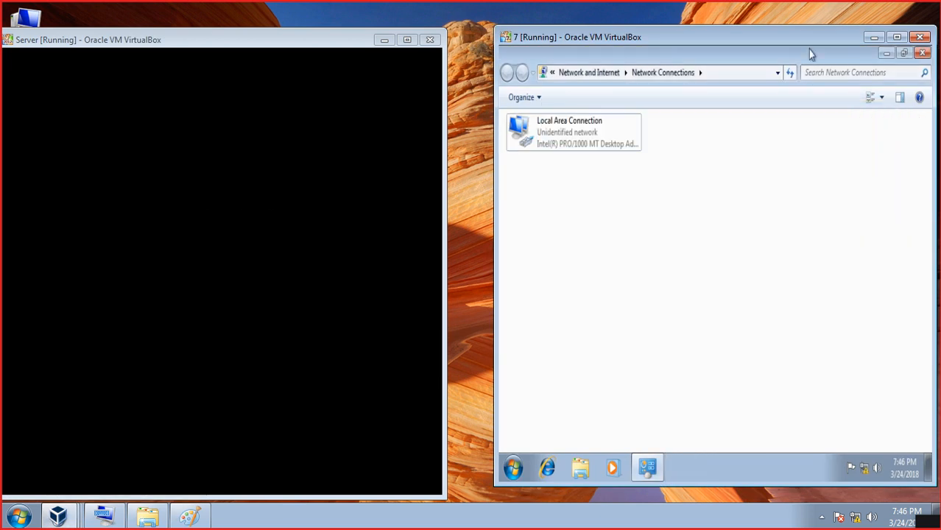
{"action": "left_click", "coordinate": [921, 53]}
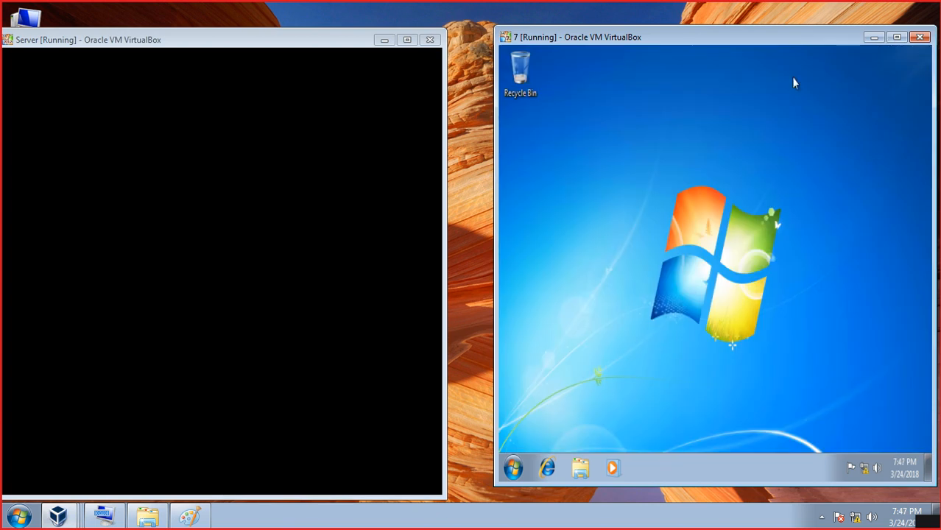
- Show the Computer icon on the Windows 7 desktop via Personalize > Change desktop icons, then open its Properties
{"action": "right_click", "coordinate": [683, 96]}
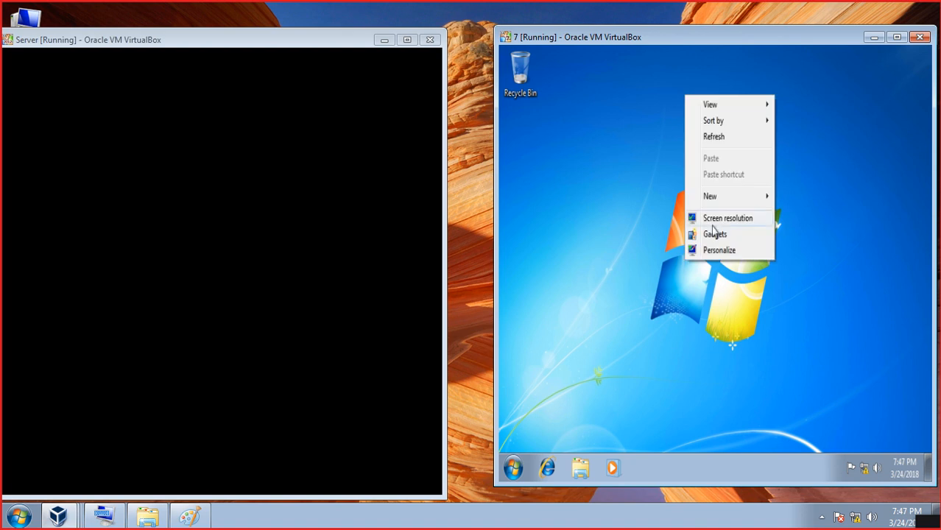
{"action": "left_click", "coordinate": [719, 251]}
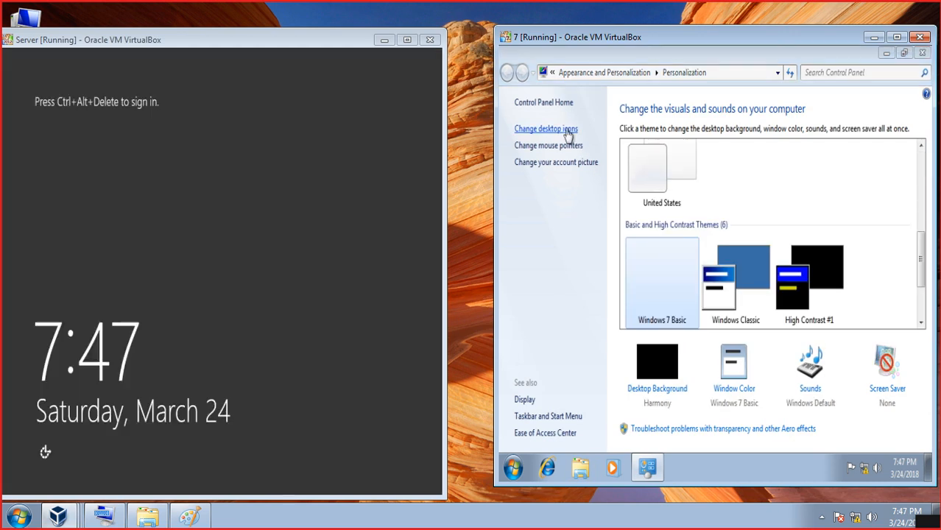
{"action": "left_click", "coordinate": [569, 132]}
{"action": "left_click", "coordinate": [604, 185]}
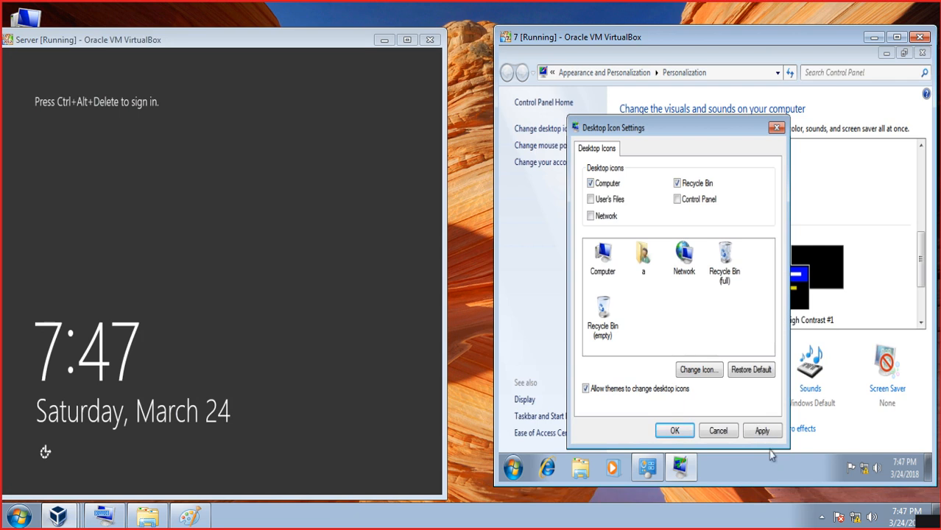
{"action": "left_click", "coordinate": [761, 431]}
{"action": "left_click", "coordinate": [672, 432]}
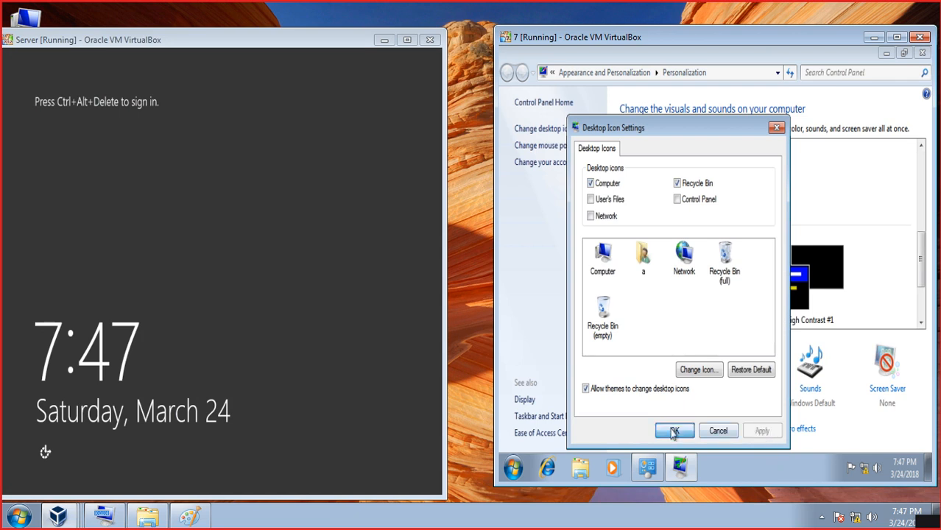
{"action": "left_click", "coordinate": [920, 54]}
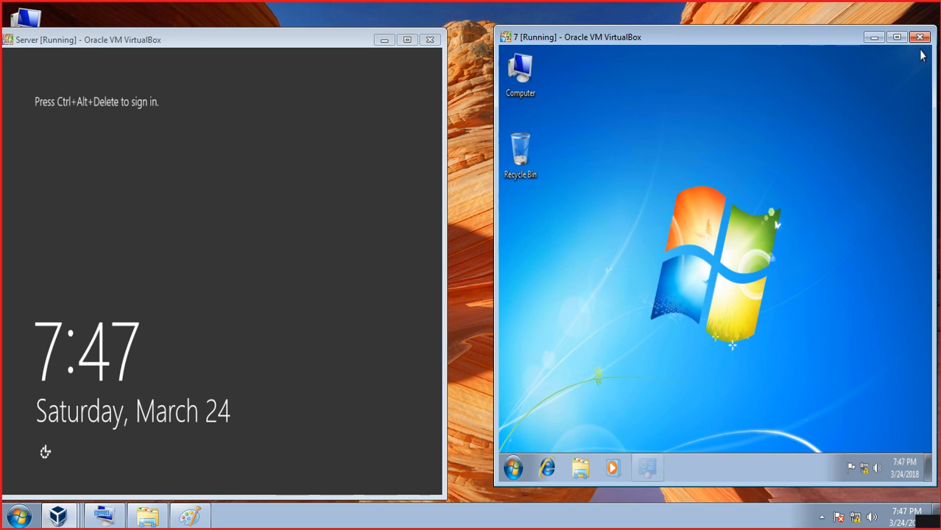
{"action": "right_click", "coordinate": [531, 84]}
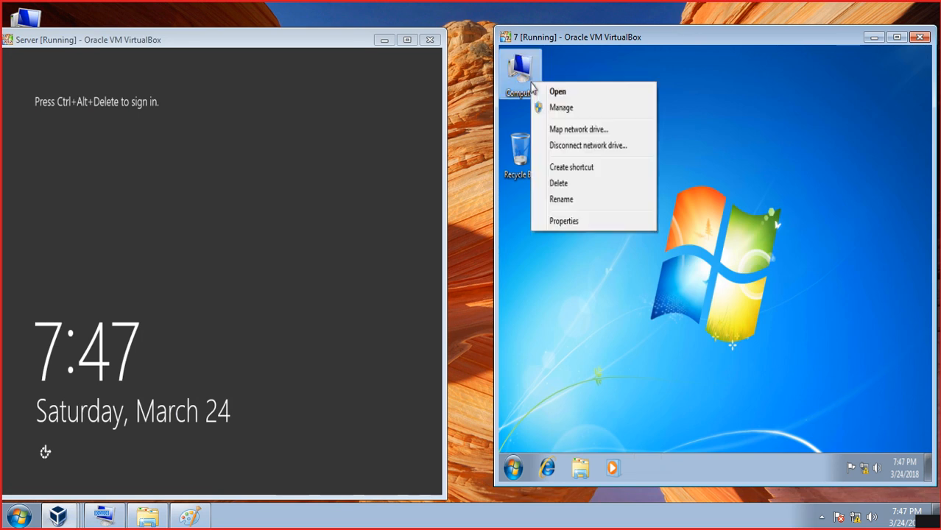
{"action": "left_click", "coordinate": [577, 223]}
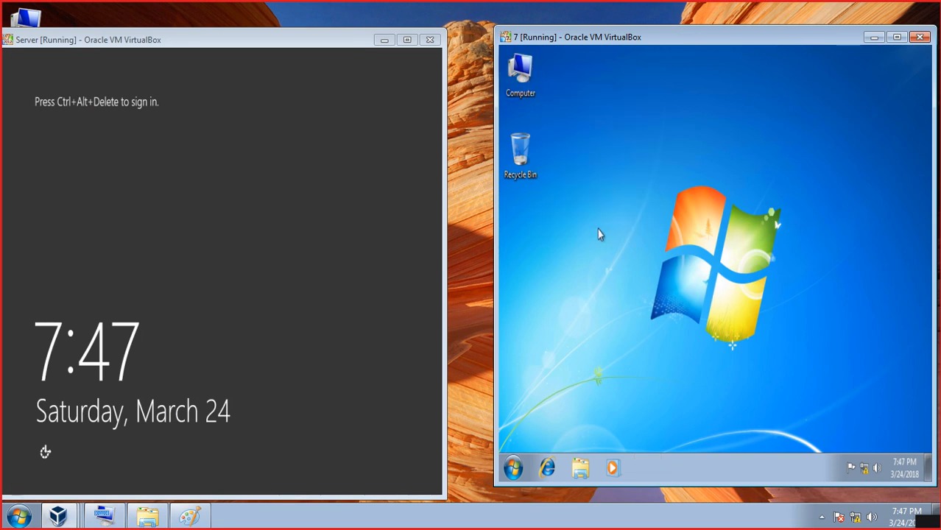
- In Computer Name/Domain Changes, replace the Windows 7 computer name a-PC with client1
{"action": "scroll", "coordinate": [667, 267], "scroll_direction": "down", "scroll_amount": 5}
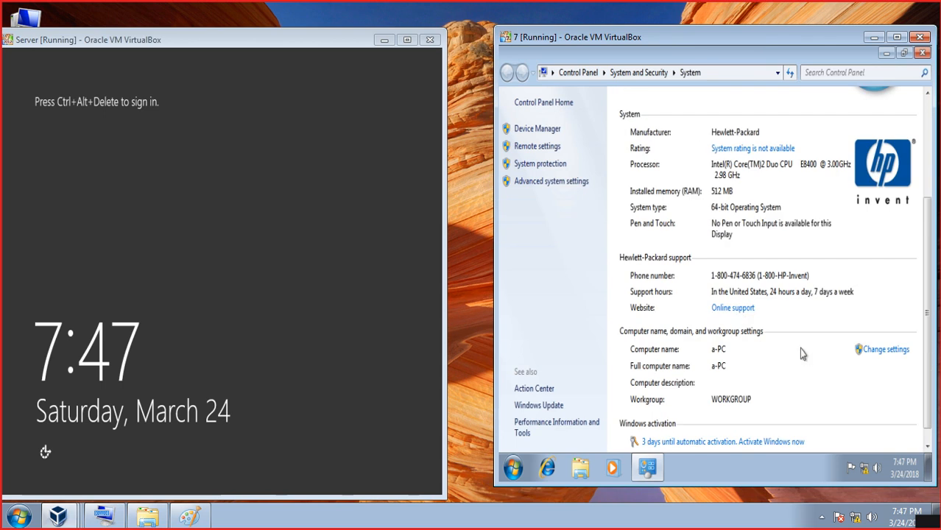
{"action": "left_click", "coordinate": [883, 351]}
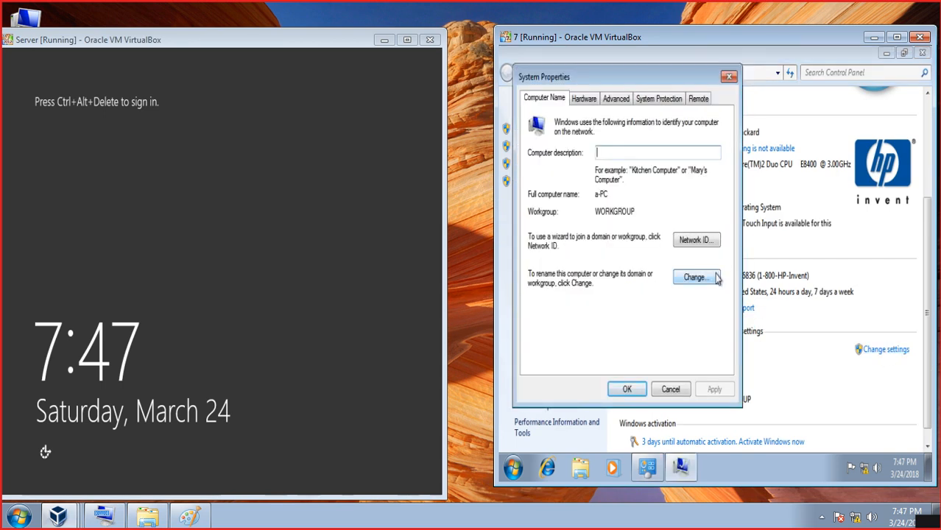
{"action": "left_click", "coordinate": [715, 277]}
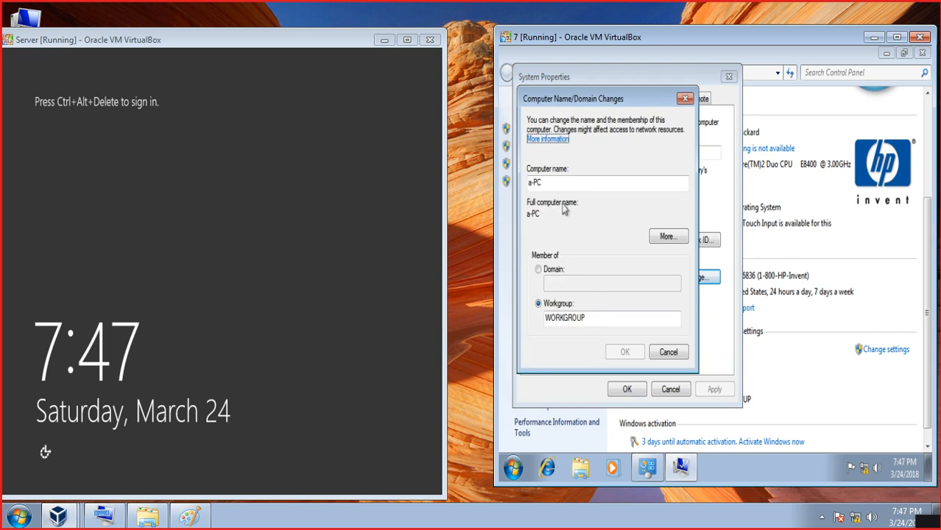
{"action": "double_click", "coordinate": [563, 184]}
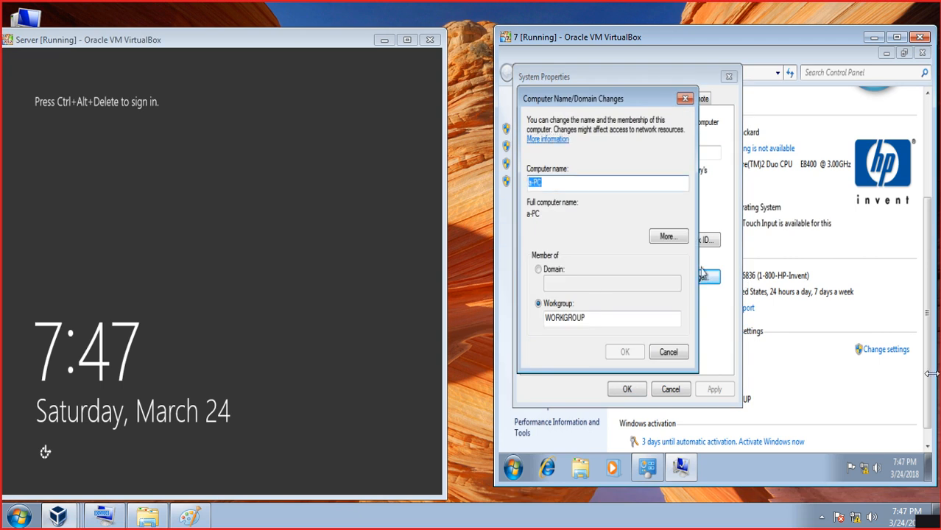
{"action": "key", "text": "BackSpace"}
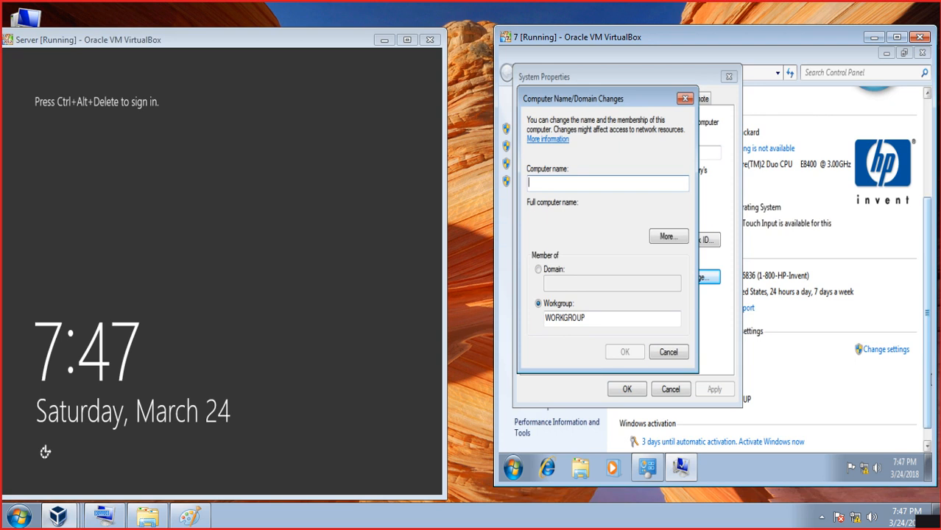
{"action": "type", "text": "client"}
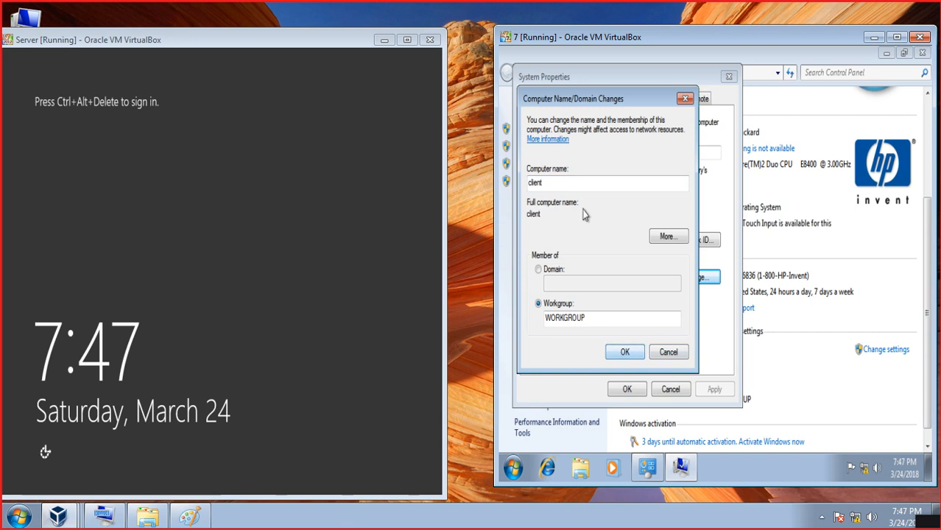
{"action": "type", "text": "1"}
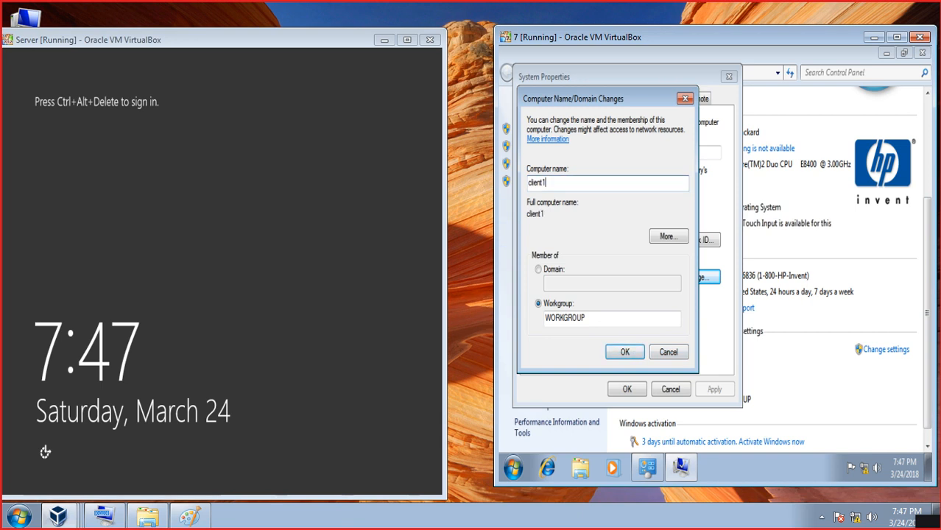
- Confirm the client1 rename, close System Properties and restart the Windows 7 VM now
{"action": "left_click", "coordinate": [625, 351]}
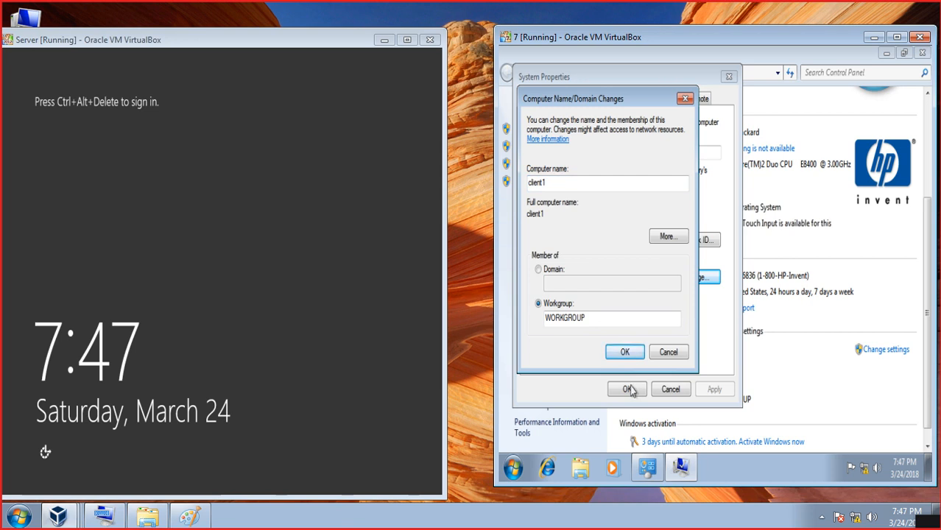
{"action": "left_click", "coordinate": [625, 351]}
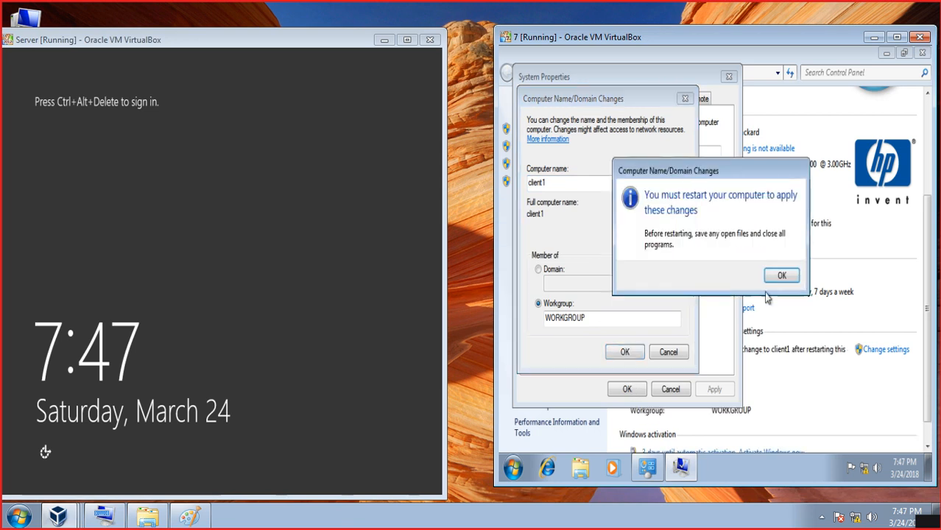
{"action": "left_click", "coordinate": [782, 275]}
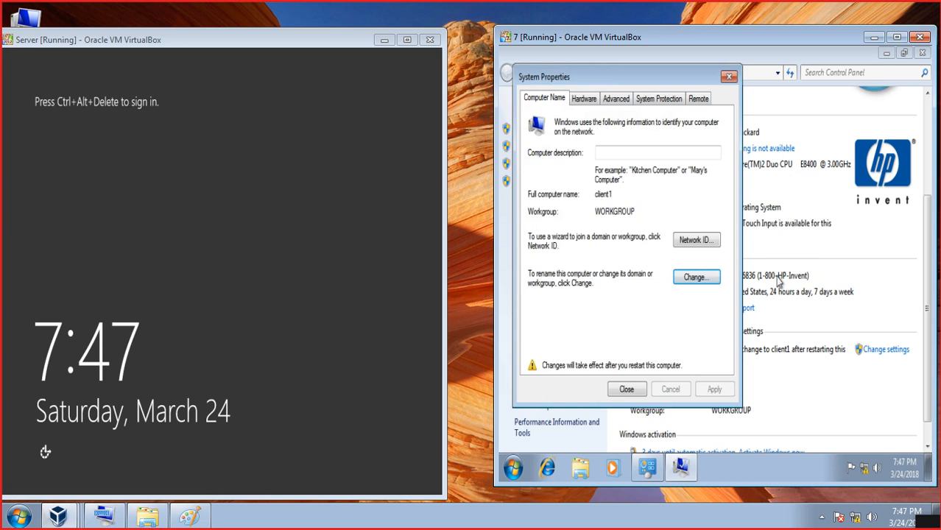
{"action": "left_click", "coordinate": [626, 388]}
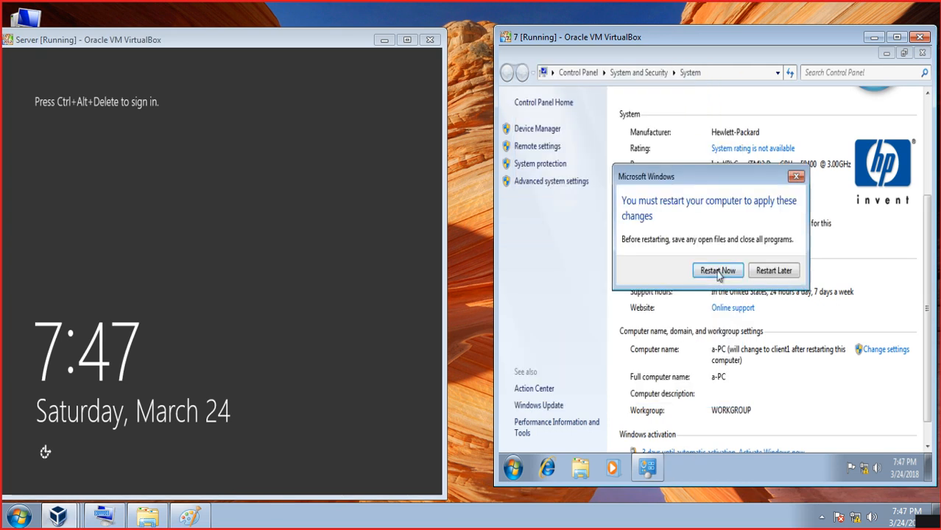
{"action": "left_click", "coordinate": [716, 271]}
{"action": "left_click", "coordinate": [199, 171]}
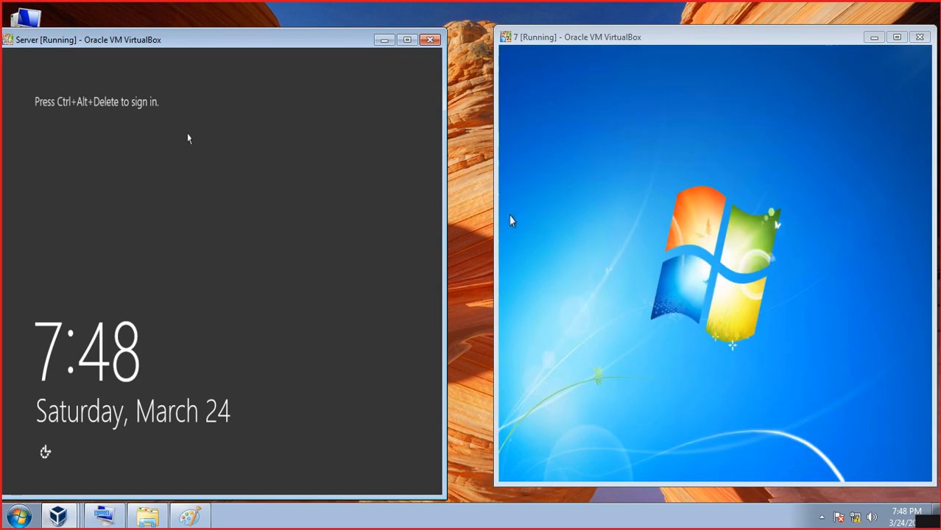
- Sign in to the Server VM as Administrator with Ctrl+Alt+Delete and the password, then maximize its window
{"action": "key", "text": "ctrl+alt+Delete"}
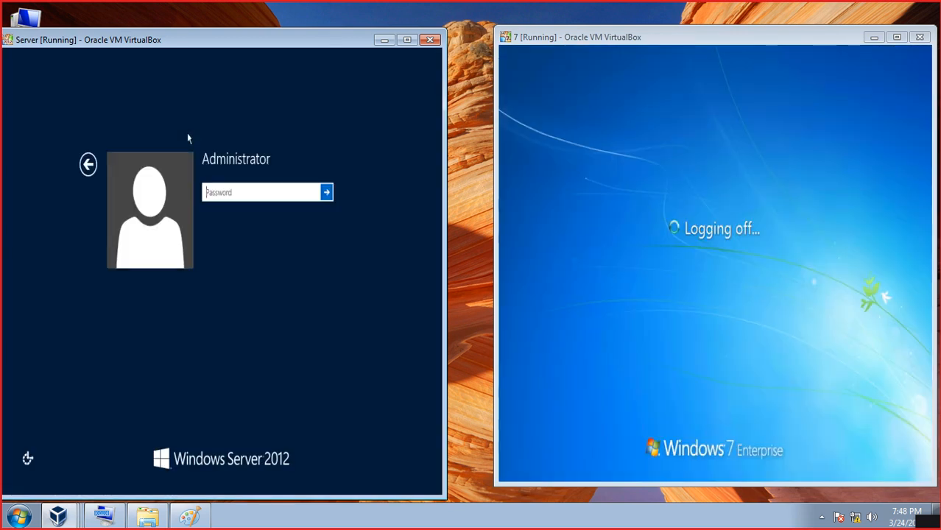
{"action": "type", "text": "••••"}
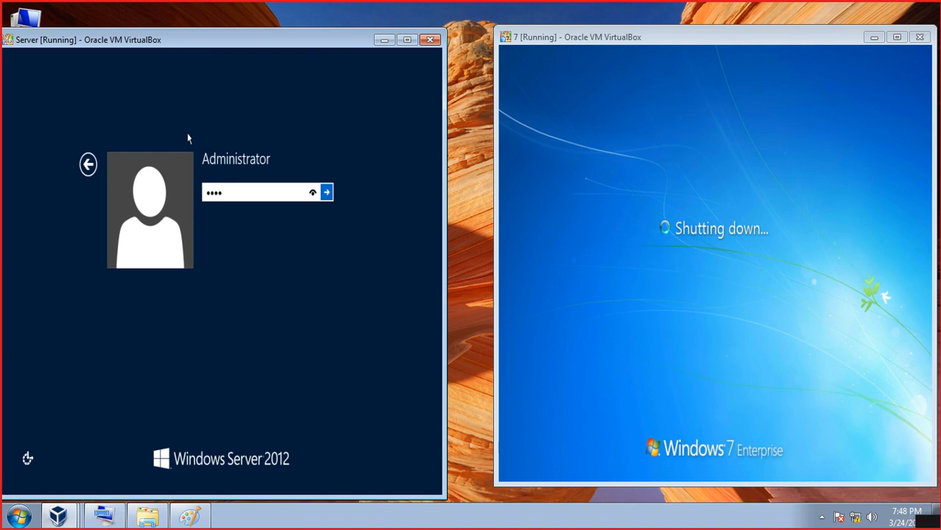
{"action": "type", "text": "••••"}
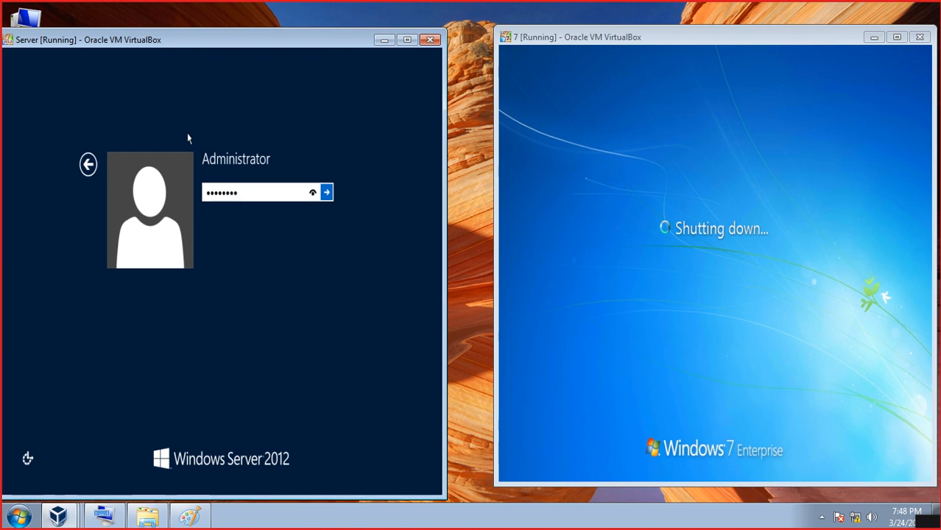
{"action": "key", "text": "Return"}
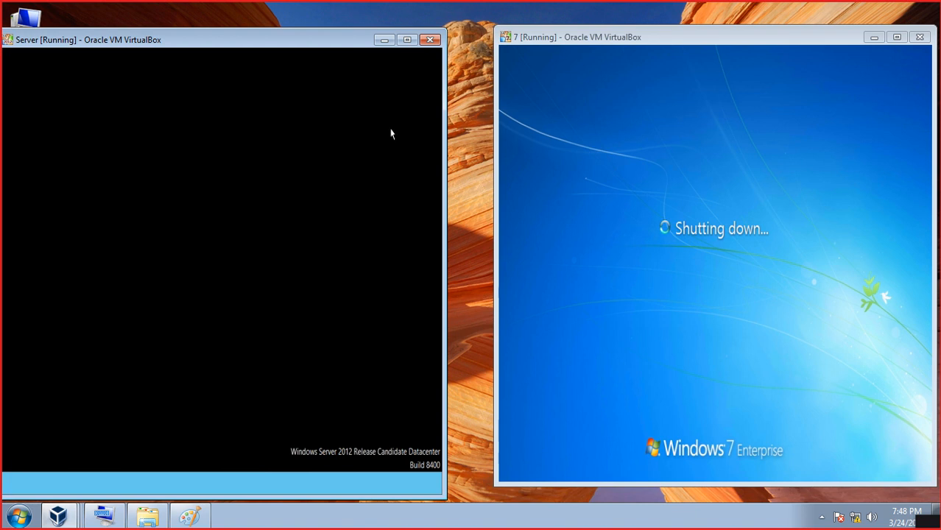
{"action": "left_click", "coordinate": [407, 39]}
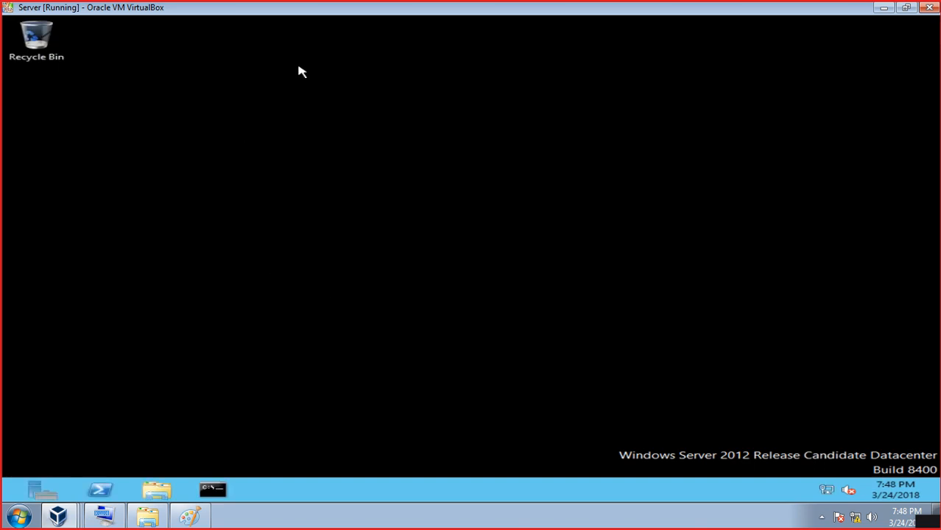
- Launch Server Manager and start Manage > Add Roles and Features, retrying after dismissing the inventory notice
{"action": "left_click", "coordinate": [43, 490]}
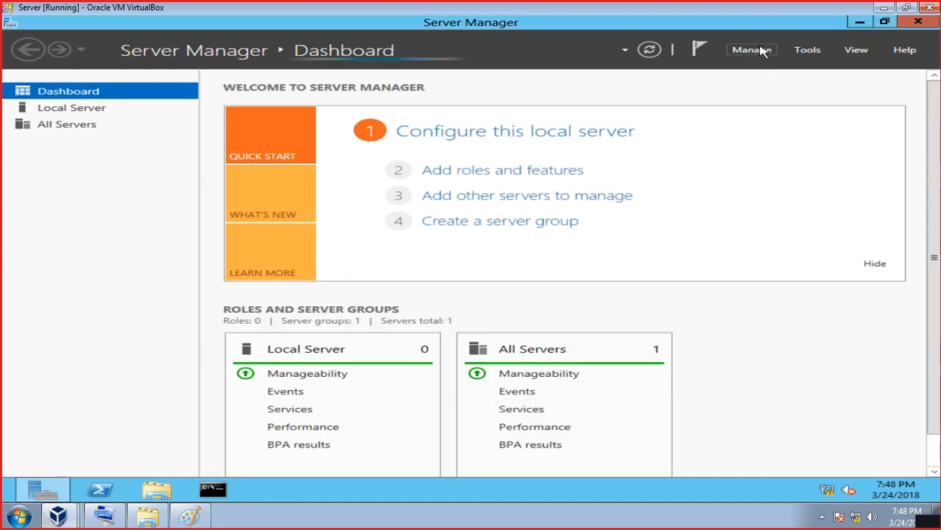
{"action": "left_click", "coordinate": [761, 50]}
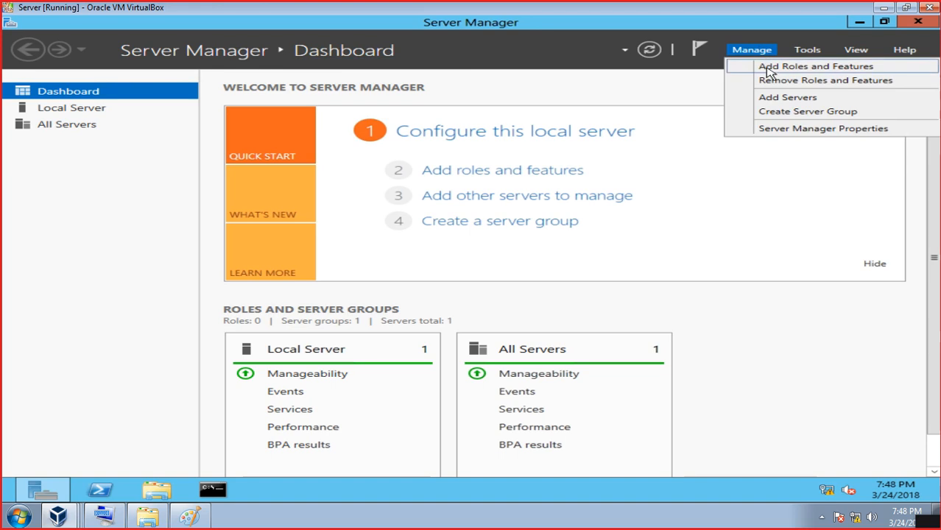
{"action": "left_click", "coordinate": [767, 68]}
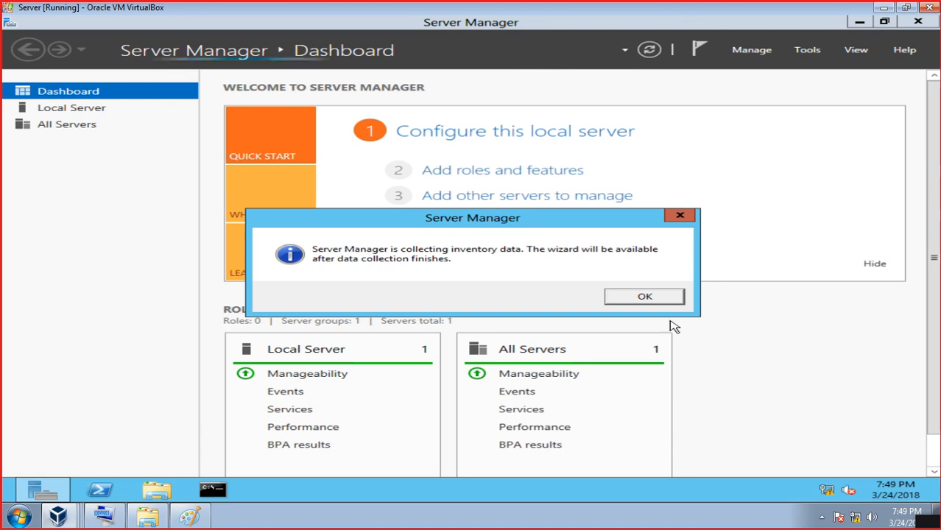
{"action": "left_click", "coordinate": [663, 297]}
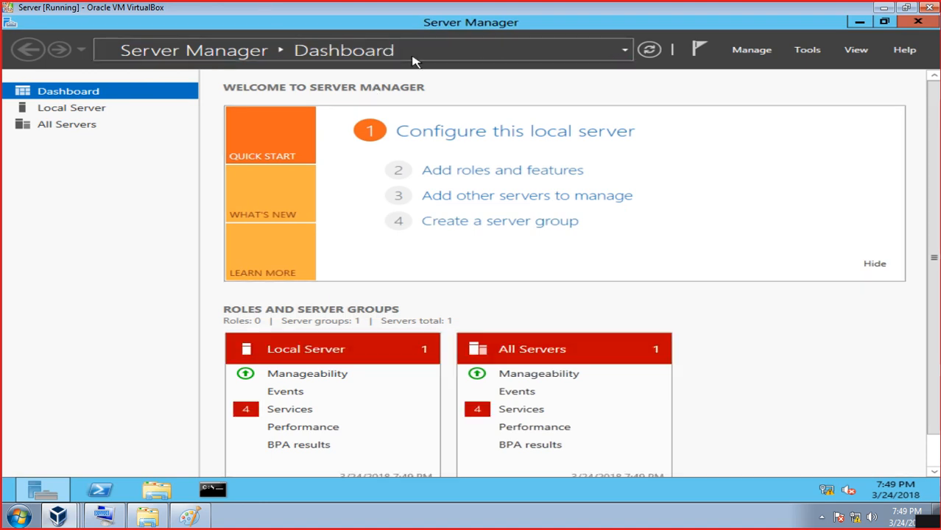
{"action": "left_click", "coordinate": [747, 51]}
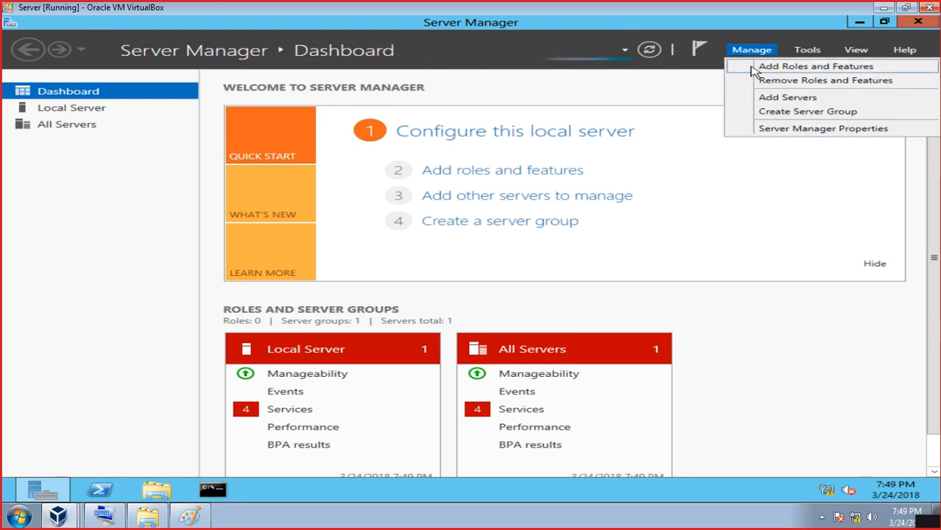
{"action": "left_click", "coordinate": [753, 70]}
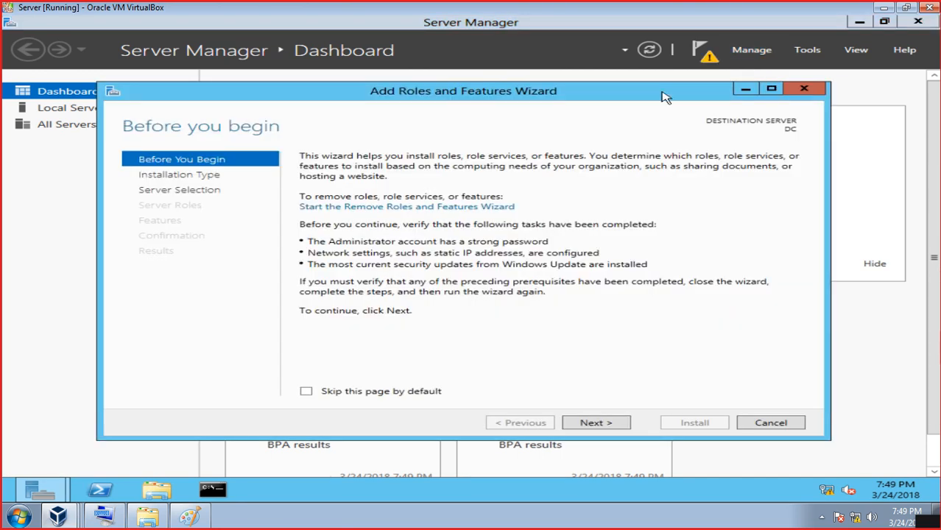
- Keep role-based installation on server DC, tick Active Directory Domain Services and add its required features
{"action": "left_click", "coordinate": [576, 425]}
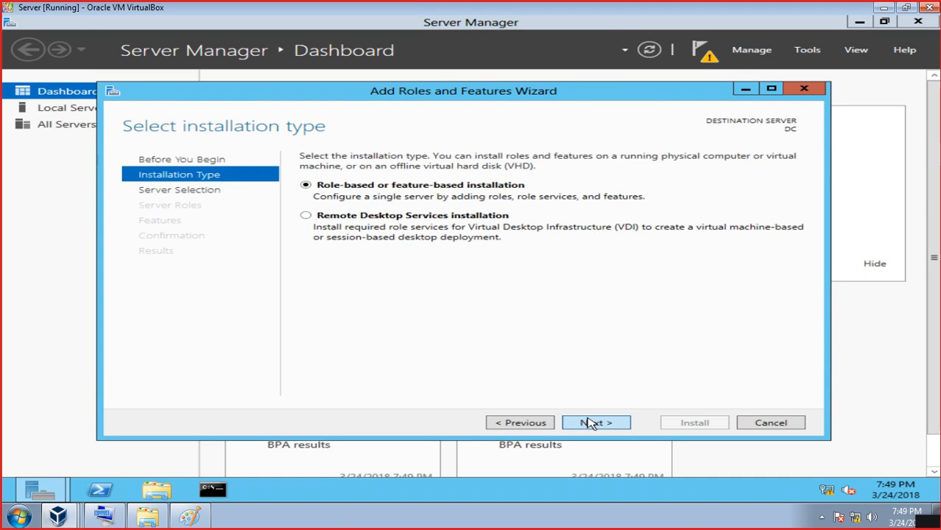
{"action": "left_click", "coordinate": [589, 423]}
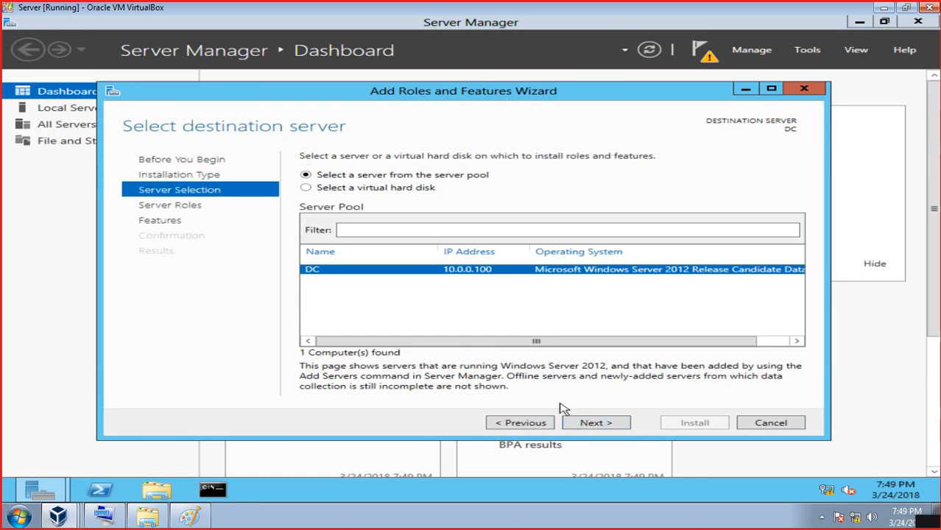
{"action": "left_click", "coordinate": [583, 425]}
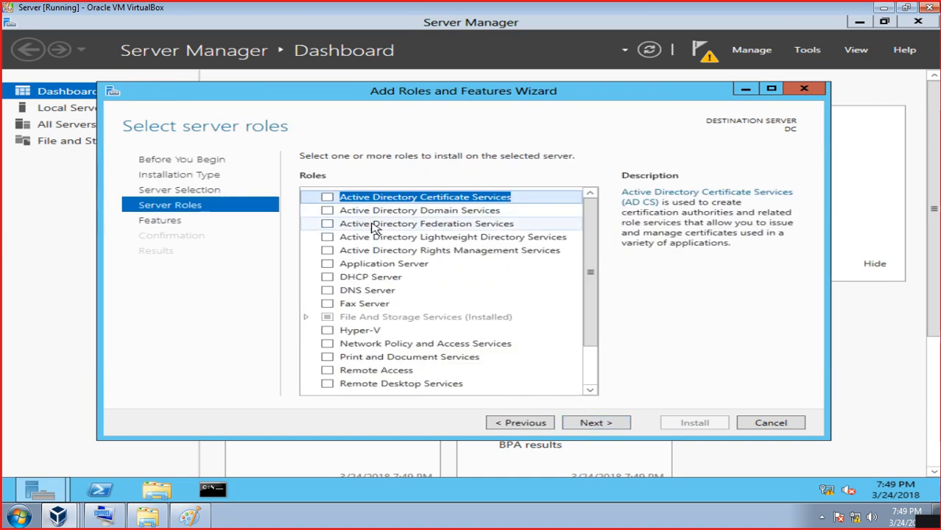
{"action": "left_click", "coordinate": [327, 210]}
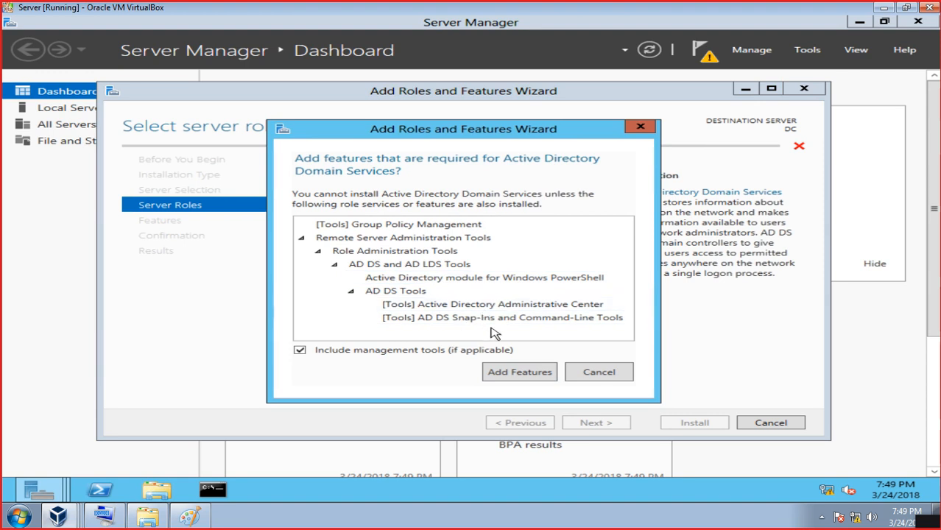
{"action": "left_click", "coordinate": [520, 371]}
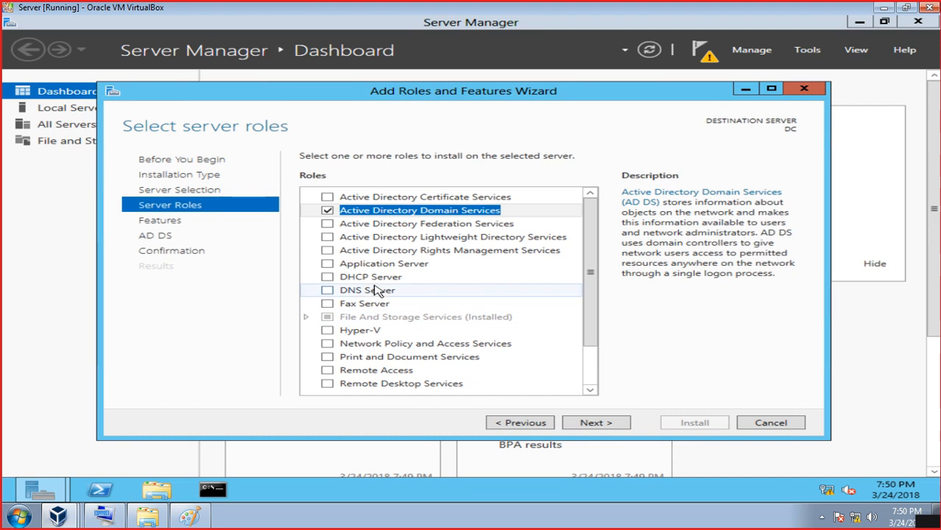
- Under User Interfaces and Infrastructure, select the Desktop Experience feature and add its required features
{"action": "left_click", "coordinate": [589, 424]}
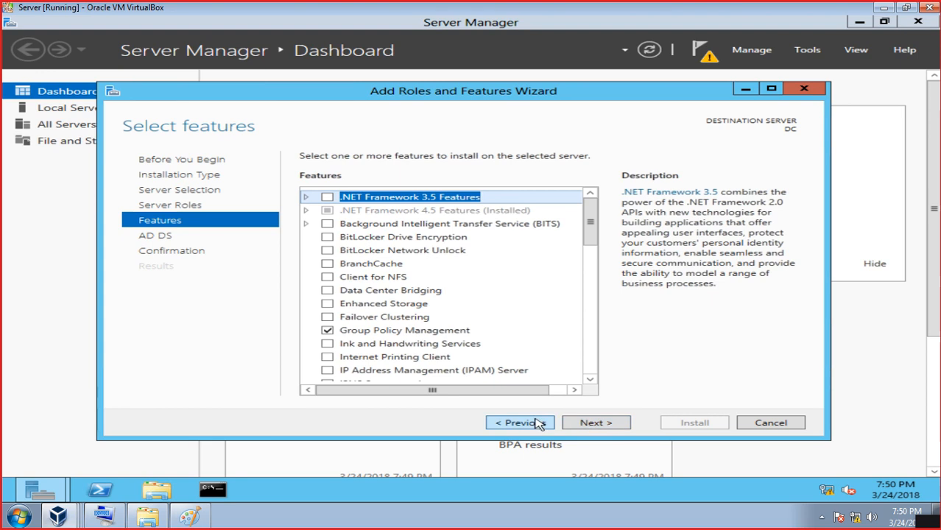
{"action": "left_click_drag", "start_coordinate": [594, 227], "coordinate": [605, 337]}
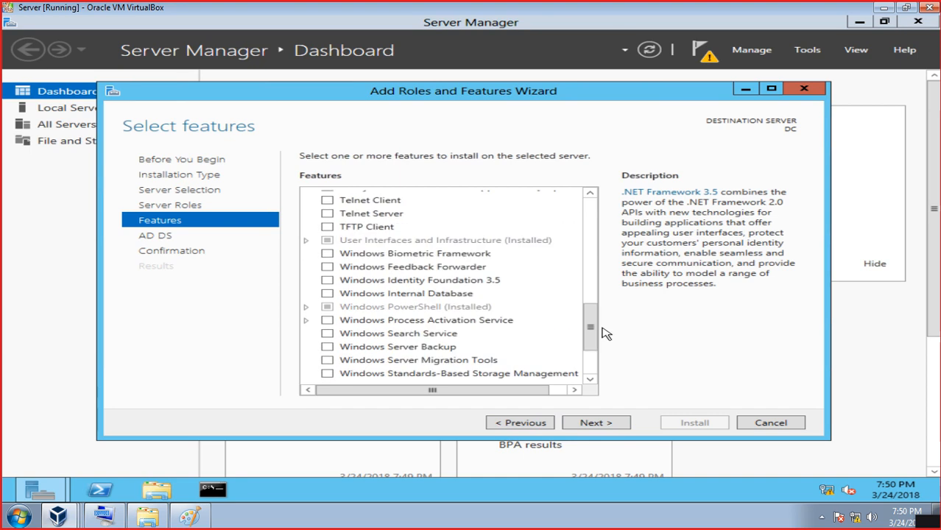
{"action": "left_click", "coordinate": [307, 241]}
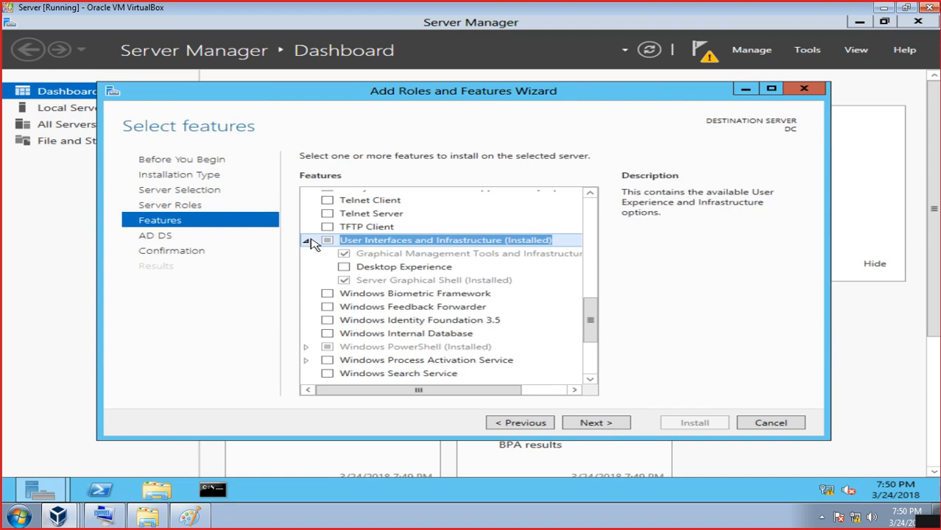
{"action": "left_click", "coordinate": [344, 267]}
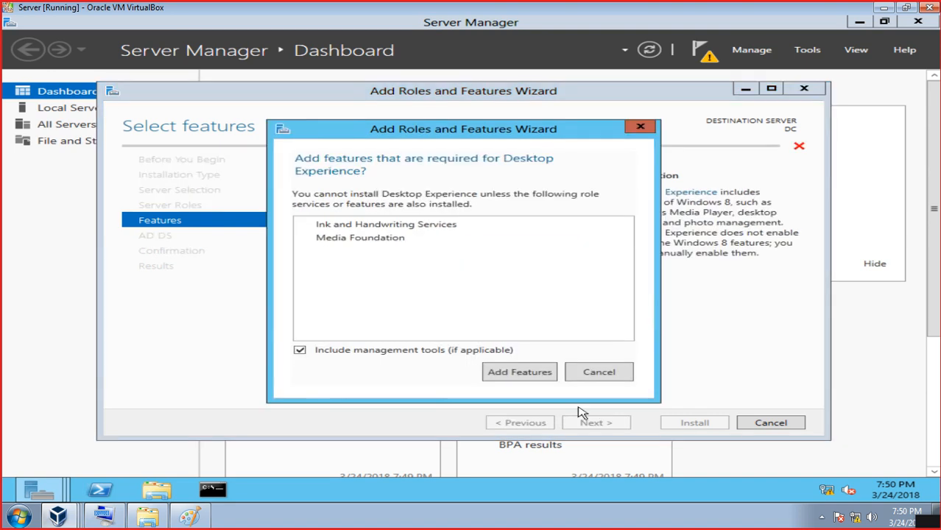
{"action": "left_click", "coordinate": [519, 371]}
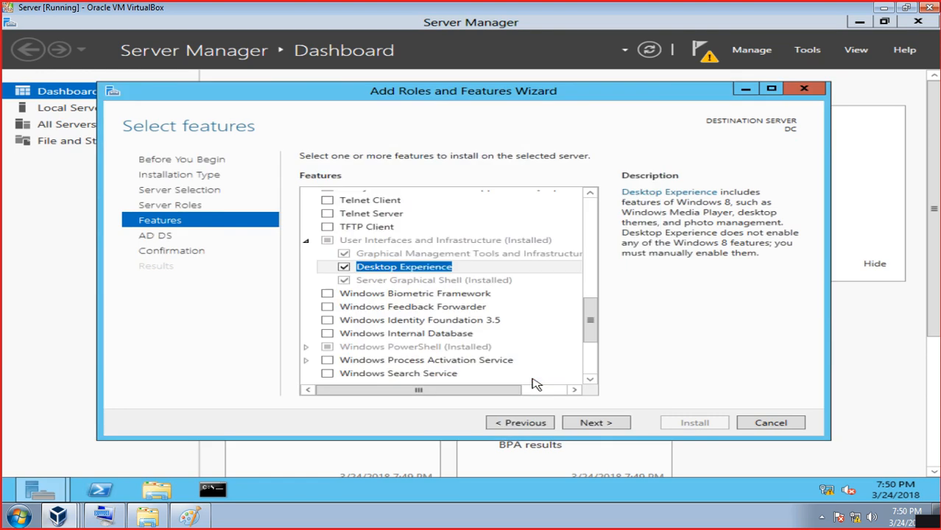
- Advance to the confirmation page and allow the destination server to restart automatically if required
{"action": "left_click", "coordinate": [602, 425]}
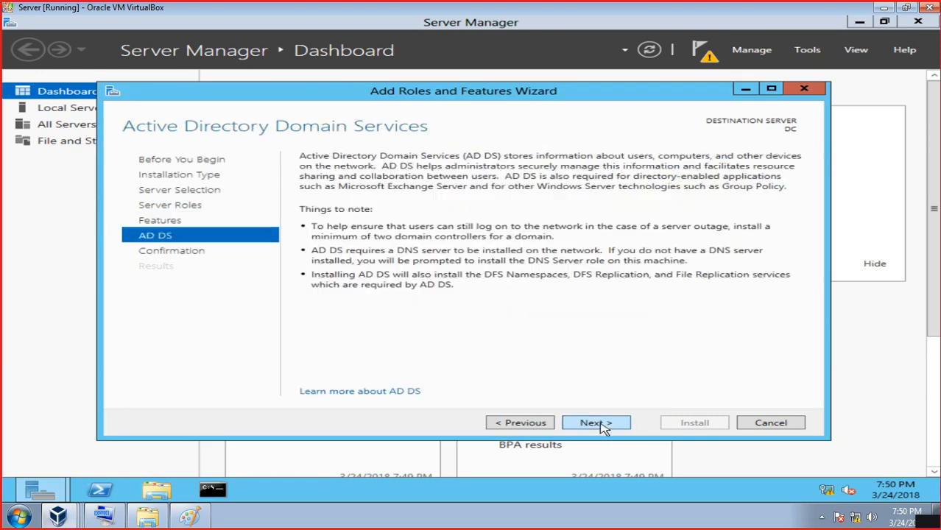
{"action": "left_click", "coordinate": [602, 426]}
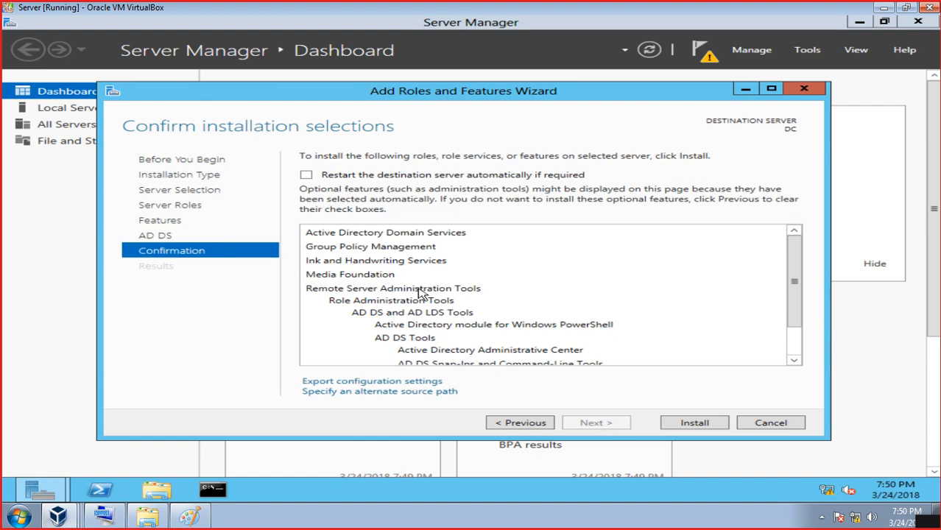
{"action": "left_click", "coordinate": [307, 177]}
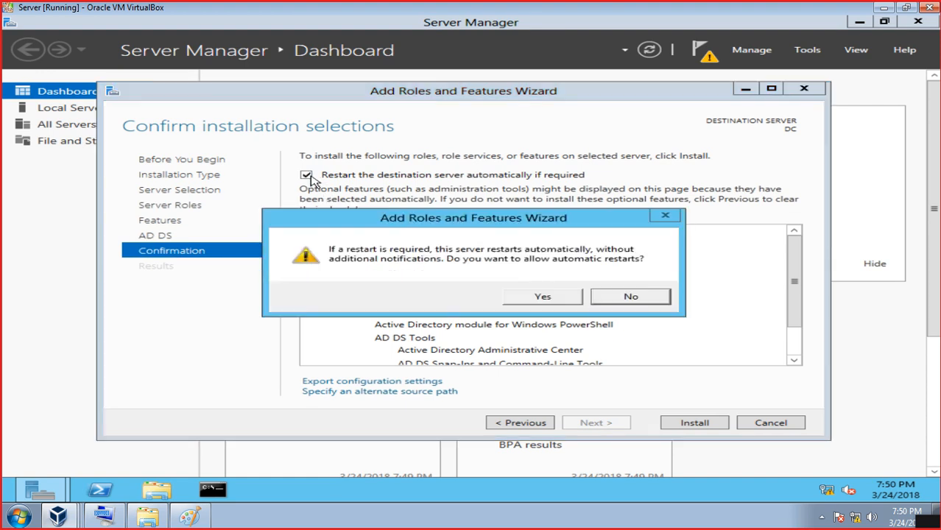
{"action": "left_click", "coordinate": [542, 297]}
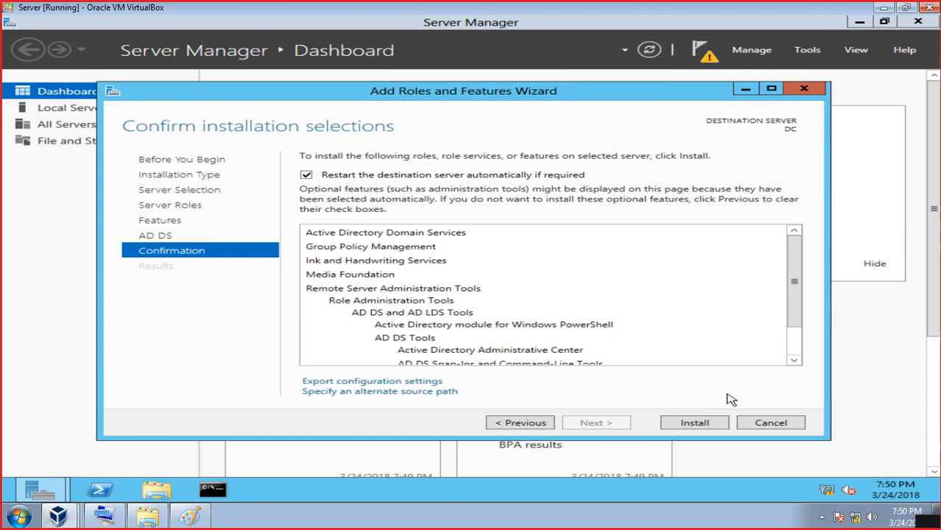
- Start the AD DS installation on DC, then minimize the Server VM window
{"action": "left_click", "coordinate": [700, 422]}
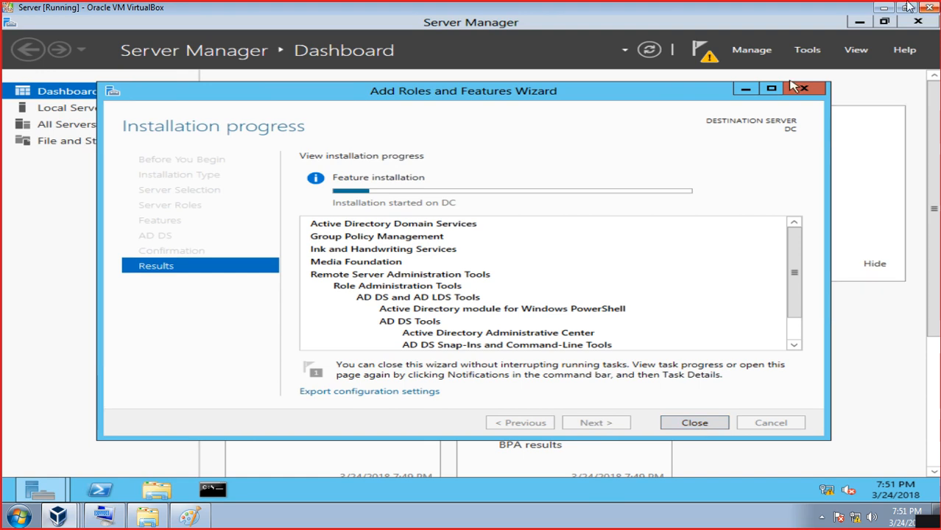
{"action": "left_click", "coordinate": [883, 8]}
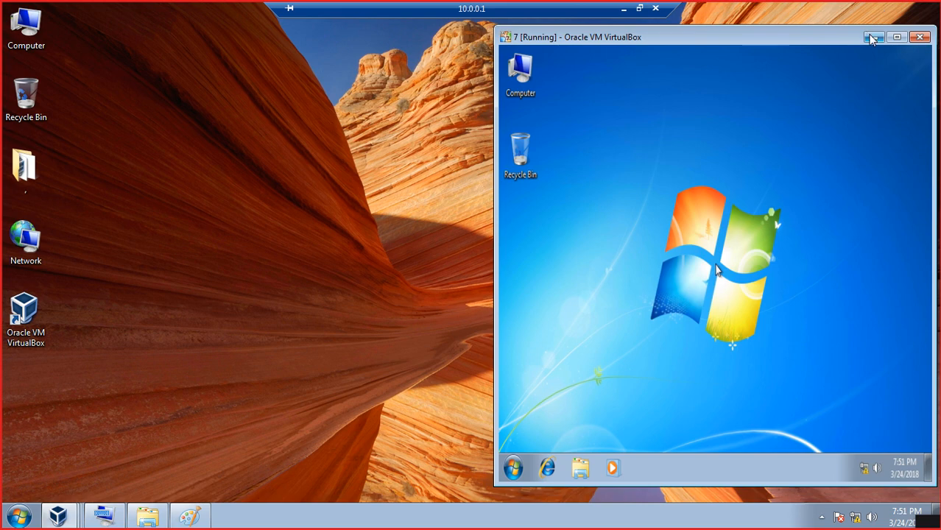
- Maximize the Windows 7 VM and open Computer's Properties, scrolled to the client1 computer name section
{"action": "left_click", "coordinate": [895, 37]}
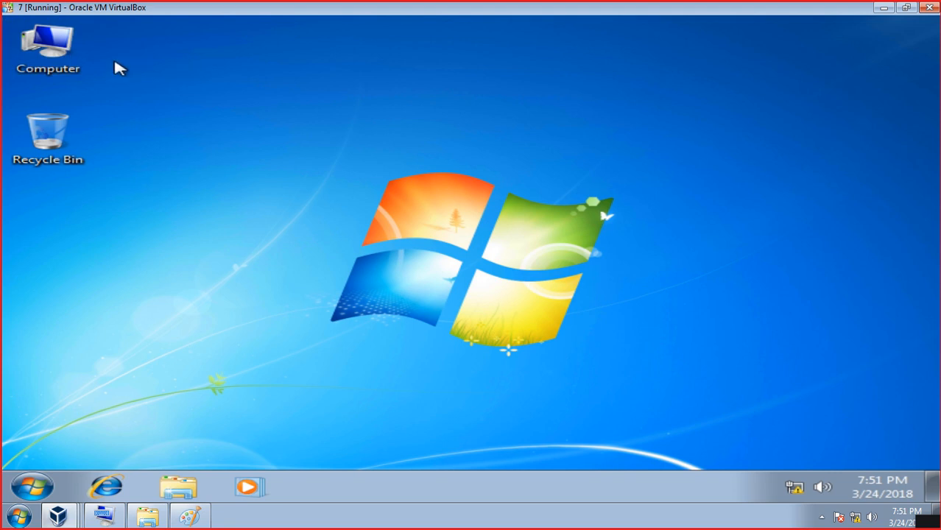
{"action": "left_click", "coordinate": [60, 43]}
{"action": "right_click", "coordinate": [62, 48]}
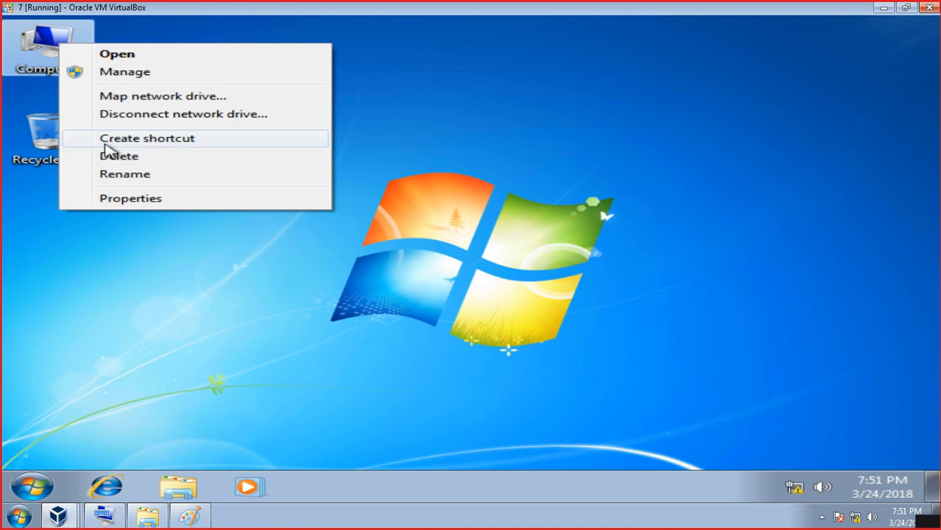
{"action": "left_click", "coordinate": [123, 199]}
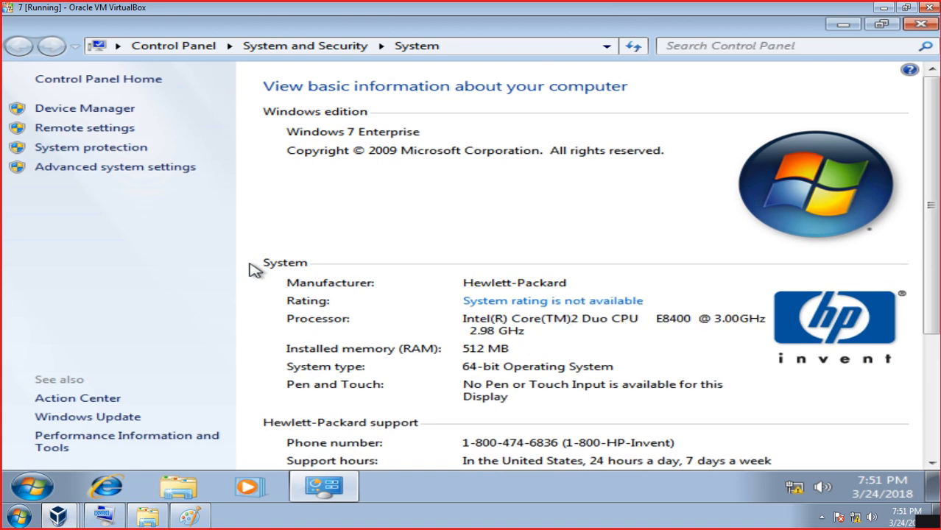
{"action": "scroll", "coordinate": [643, 258], "scroll_direction": "down", "scroll_amount": 3}
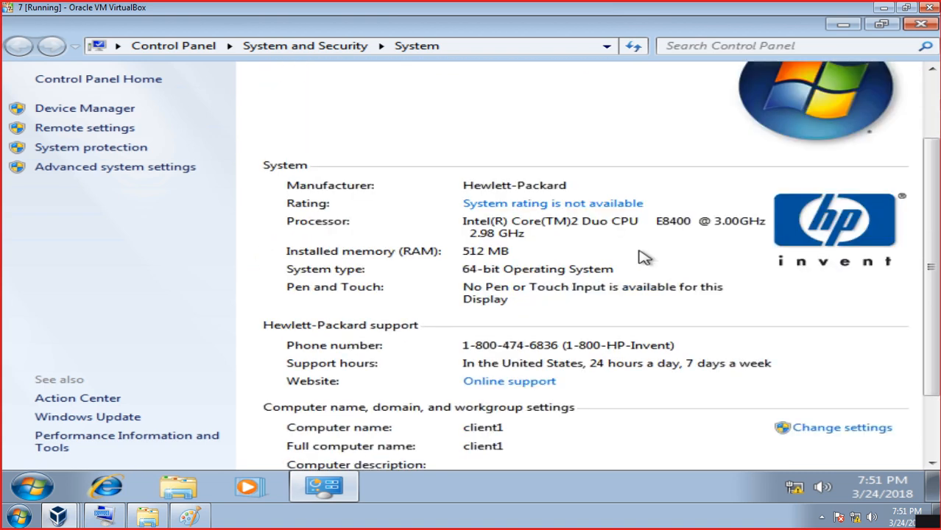
{"action": "scroll", "coordinate": [642, 257], "scroll_direction": "down", "scroll_amount": 3}
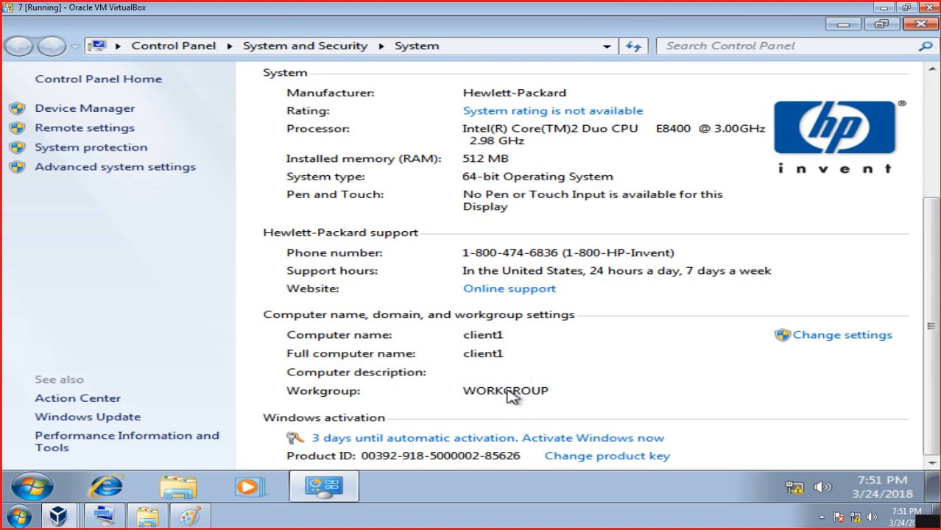
- Open the Computer Name/Domain Changes dialog for client1 in WORKGROUP, then list the VirtualBox windows
{"action": "left_click", "coordinate": [822, 341]}
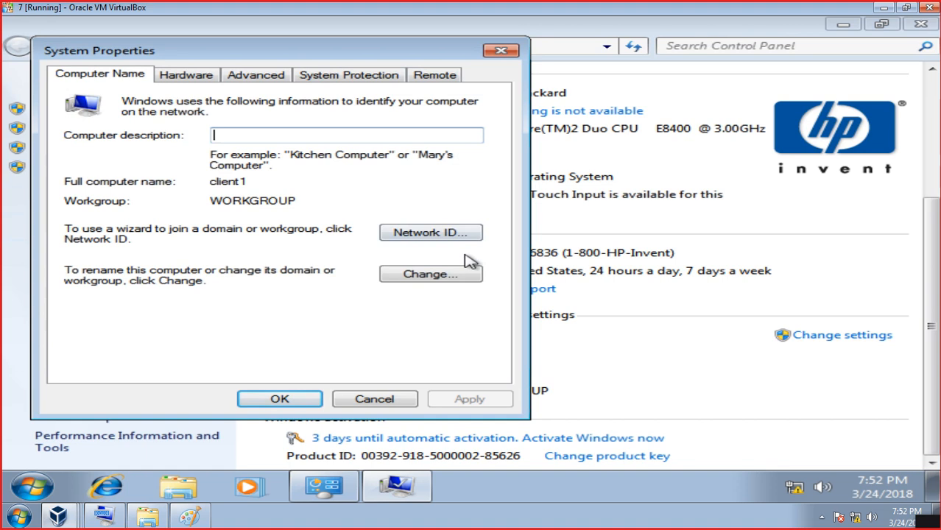
{"action": "left_click", "coordinate": [459, 274]}
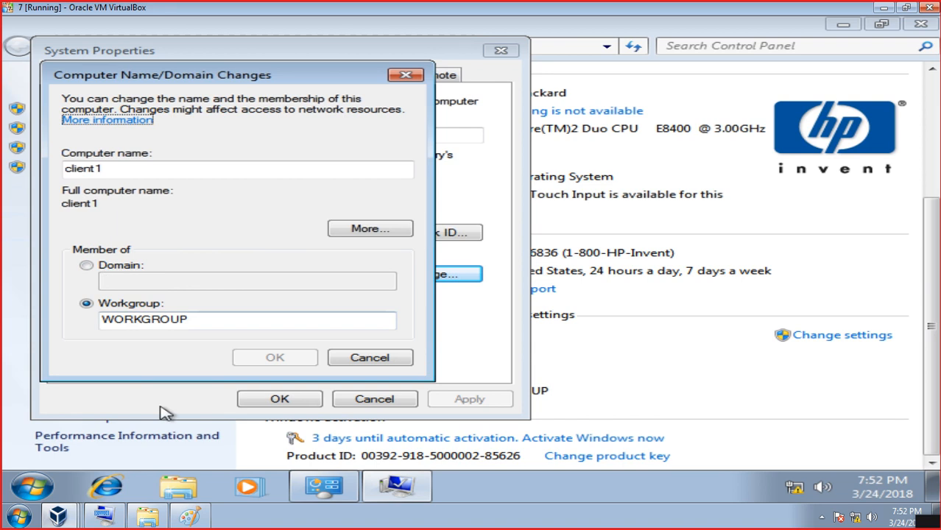
{"action": "left_click", "coordinate": [65, 514]}
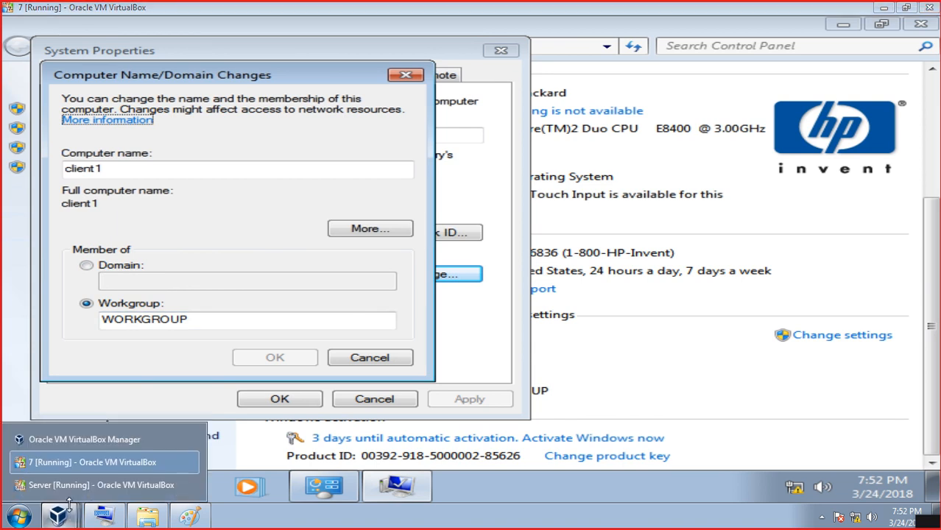
- Minimize the Server VM, the Windows 7 VM, and the 10.0.0.1 Remote Desktop session
{"action": "left_click", "coordinate": [101, 484]}
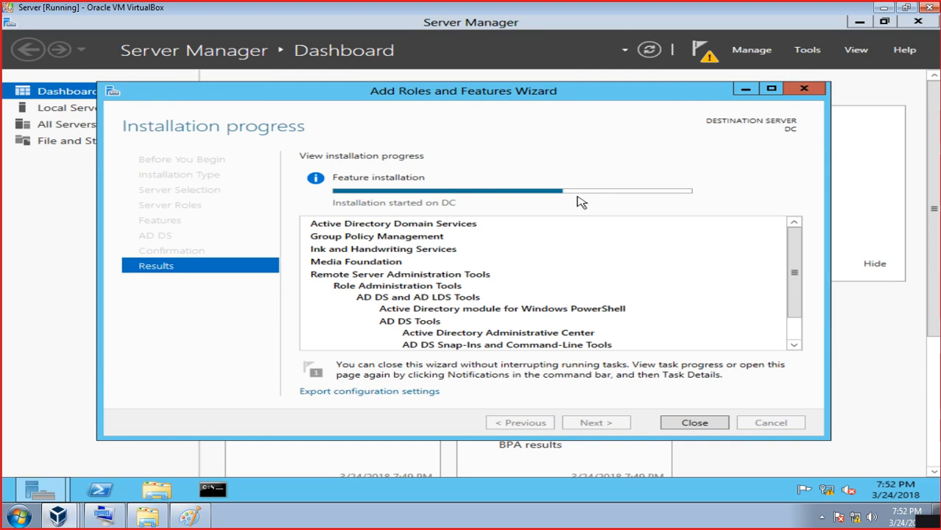
{"action": "left_click", "coordinate": [882, 8]}
{"action": "left_click", "coordinate": [882, 8]}
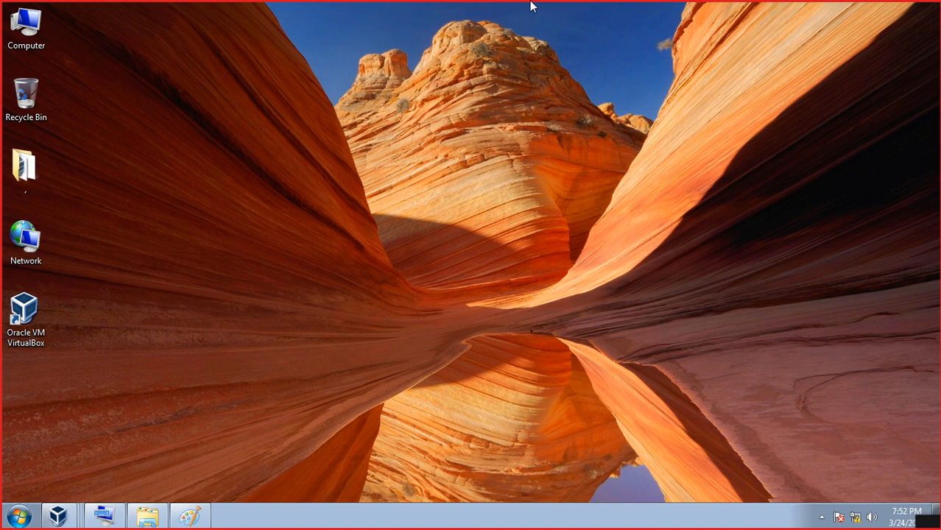
{"action": "mouse_move", "coordinate": [558, 8]}
{"action": "left_click", "coordinate": [622, 9]}
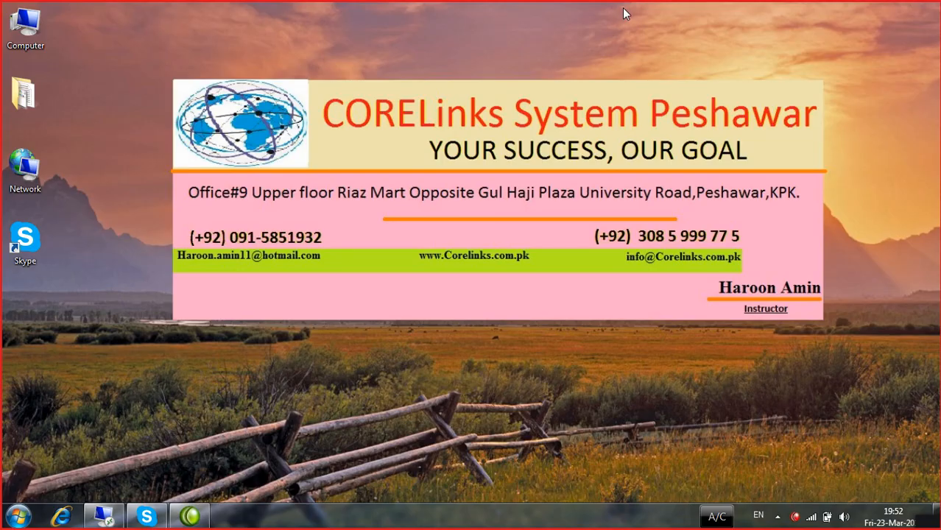
- Restore the Remote Desktop session and close client1's Computer Name/Domain Changes dialog without changes
{"action": "left_click", "coordinate": [107, 517]}
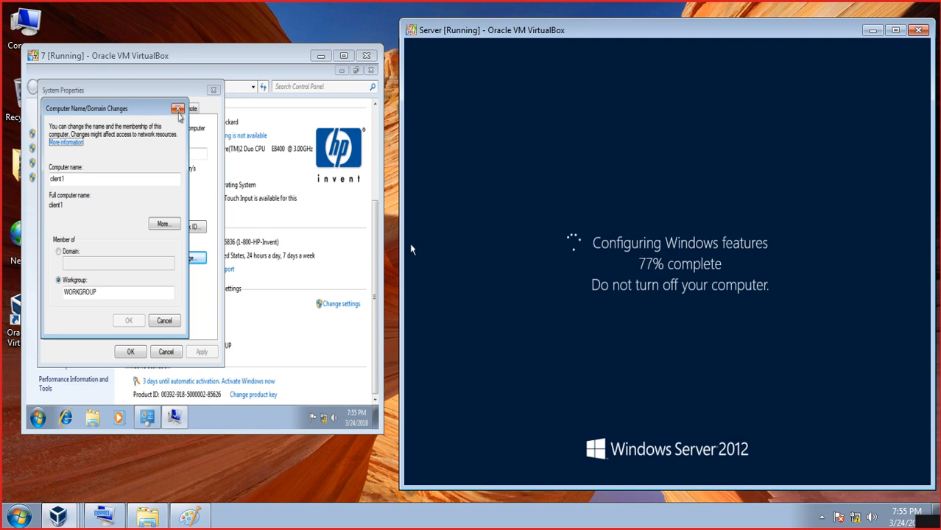
{"action": "left_click", "coordinate": [177, 109]}
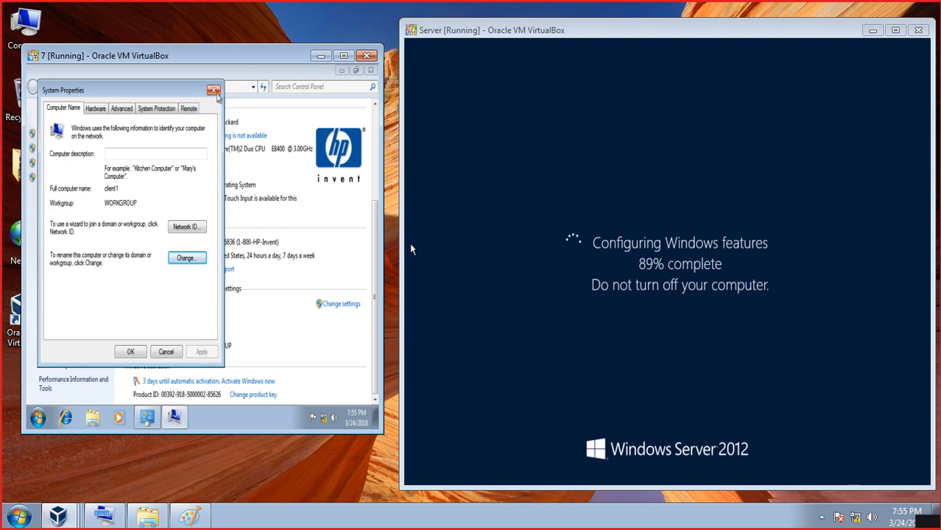
- Close System Properties and the System window, then try signing in to the Server VM with the password
{"action": "left_click", "coordinate": [214, 91]}
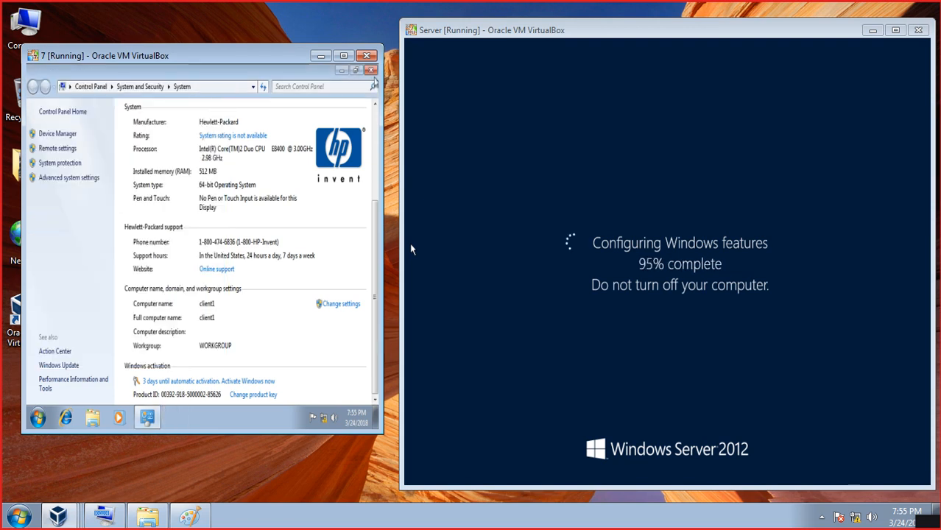
{"action": "left_click", "coordinate": [371, 72]}
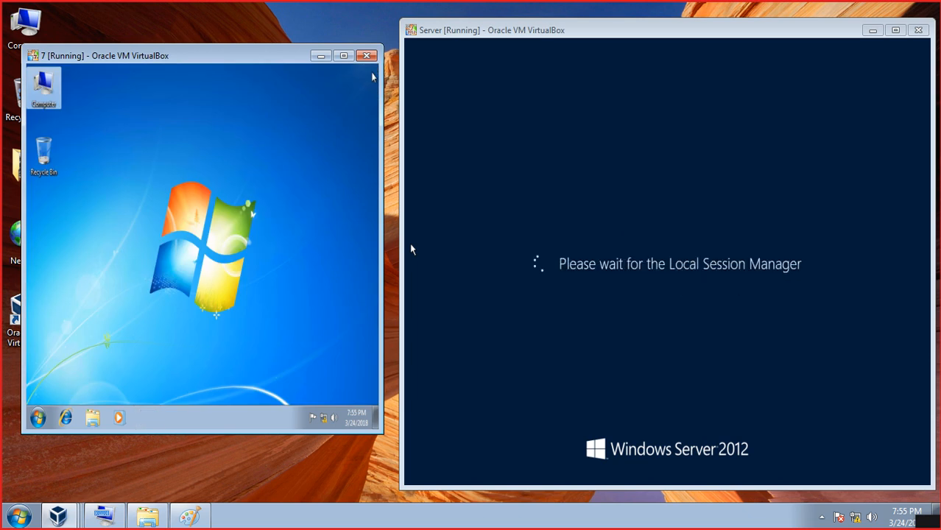
{"action": "left_click", "coordinate": [630, 123]}
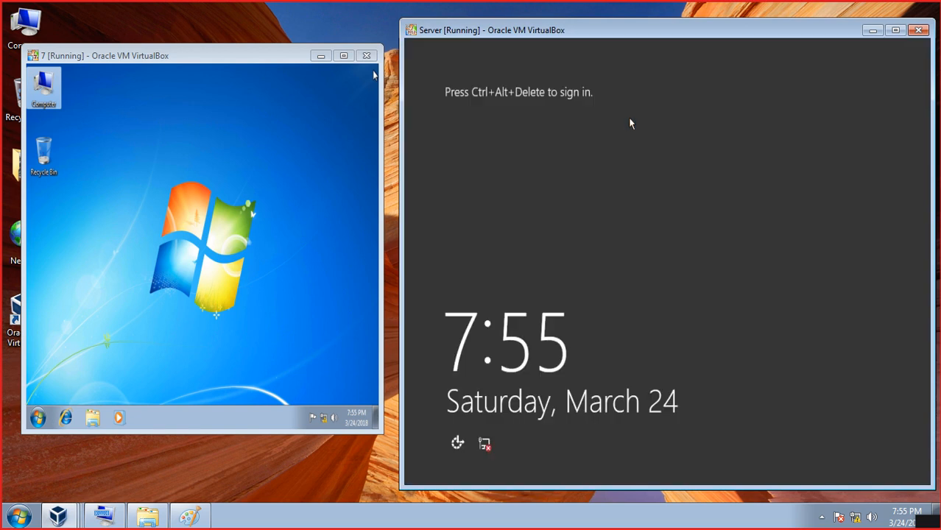
{"action": "key", "text": "ctrl+Delete"}
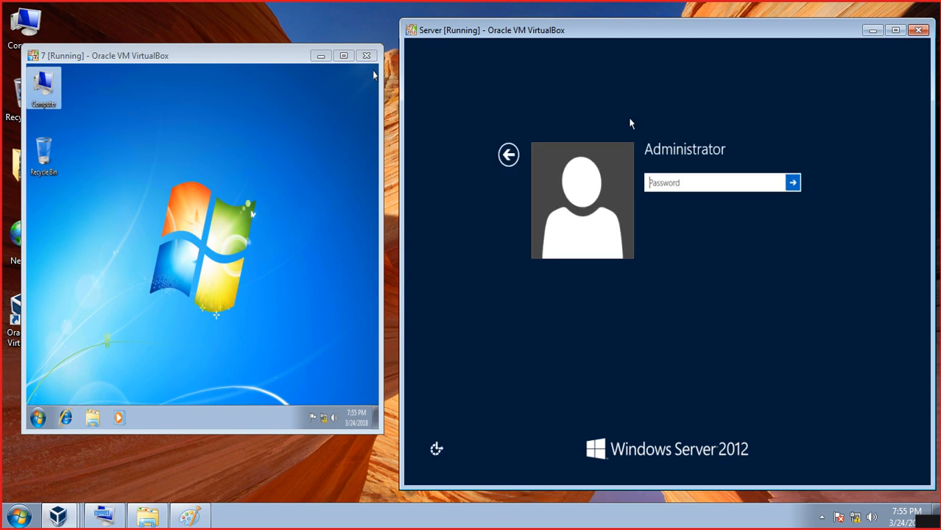
{"action": "type", "text": "*******"}
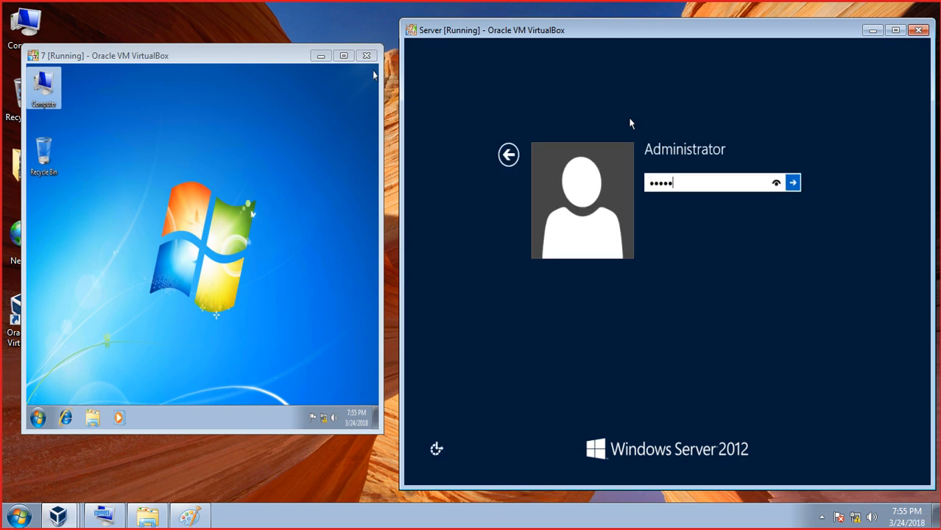
{"action": "key", "text": "Return"}
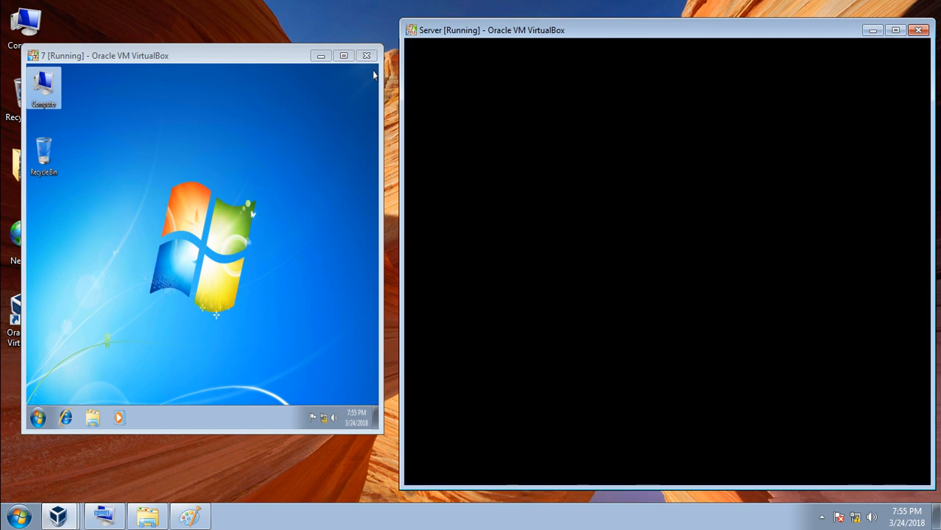
- Reopen the Remote Desktop session and sign in to the server as Administrator via Ctrl+Alt+Del
{"action": "left_click", "coordinate": [631, 3]}
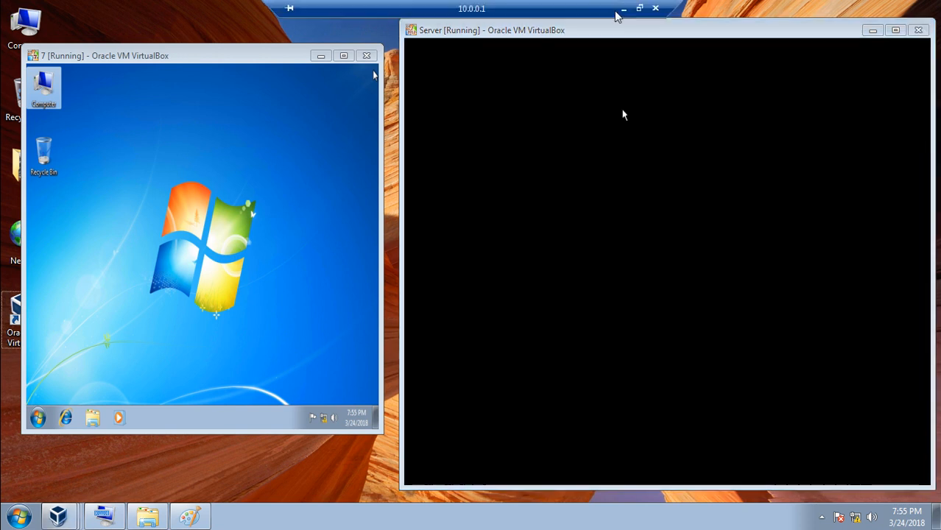
{"action": "left_click", "coordinate": [622, 9]}
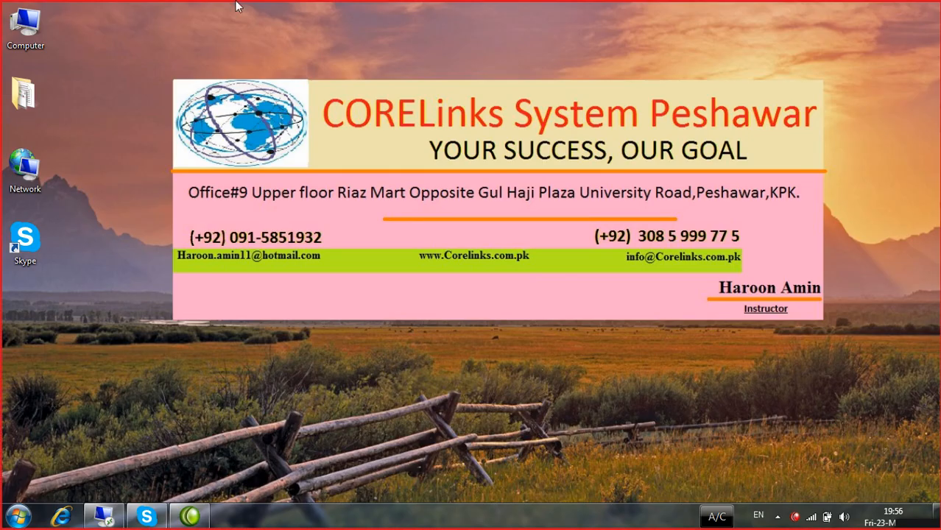
{"action": "left_click", "coordinate": [105, 518]}
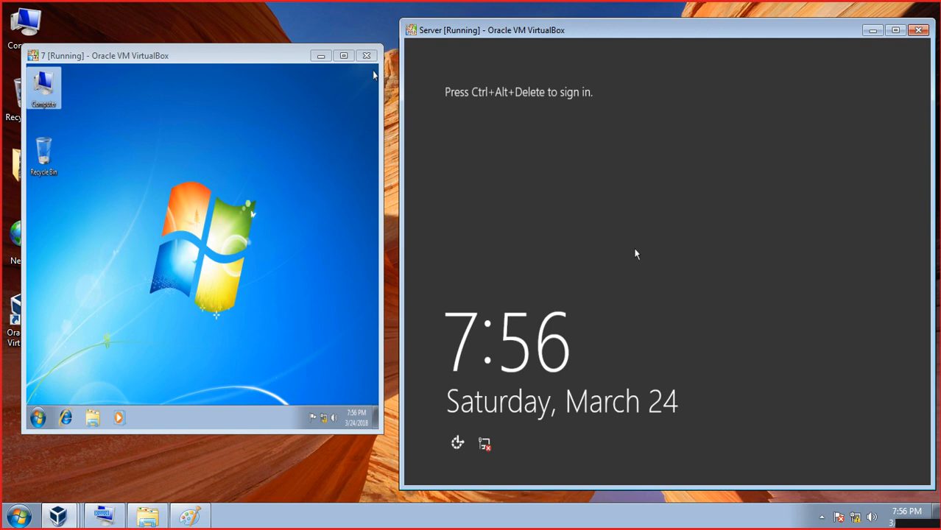
{"action": "key", "text": "ctrl+alt+Delete"}
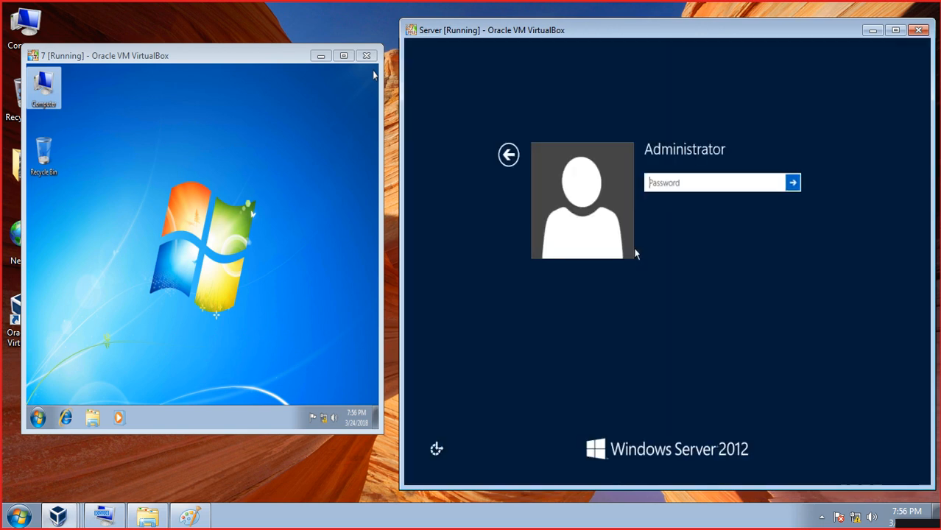
{"action": "type", "text": "*********"}
{"action": "key", "text": "Return"}
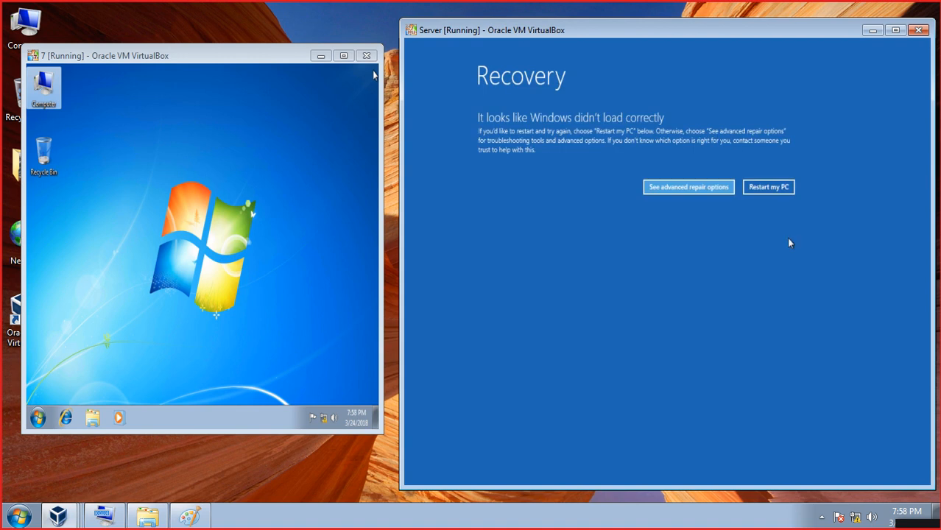
- Continue booting Windows Server 2012 from recovery, keep the RDP session, and decline the crash report
{"action": "left_click", "coordinate": [717, 190]}
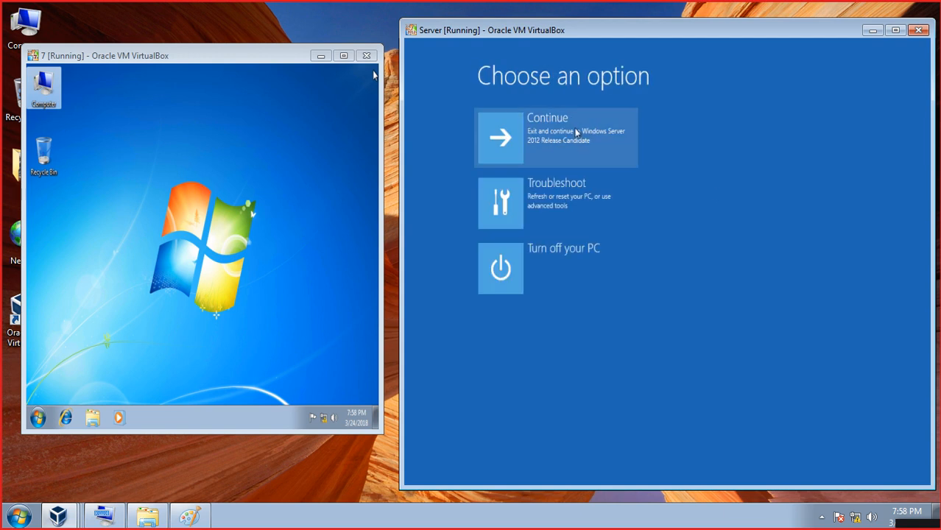
{"action": "left_click", "coordinate": [572, 130]}
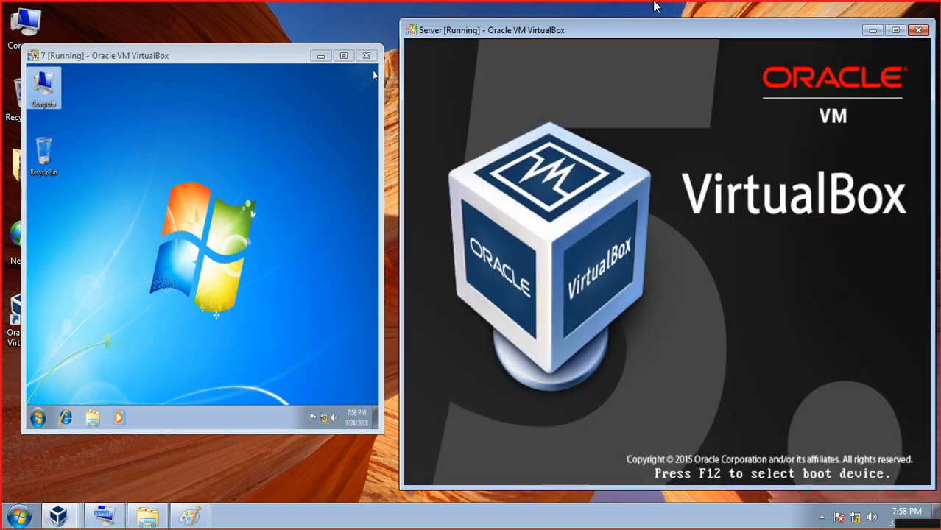
{"action": "left_click", "coordinate": [655, 8]}
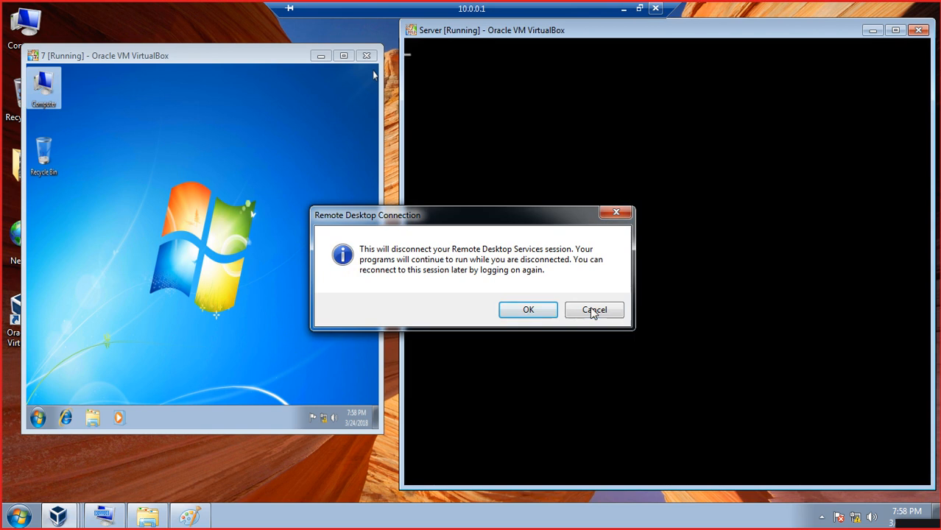
{"action": "left_click", "coordinate": [592, 310]}
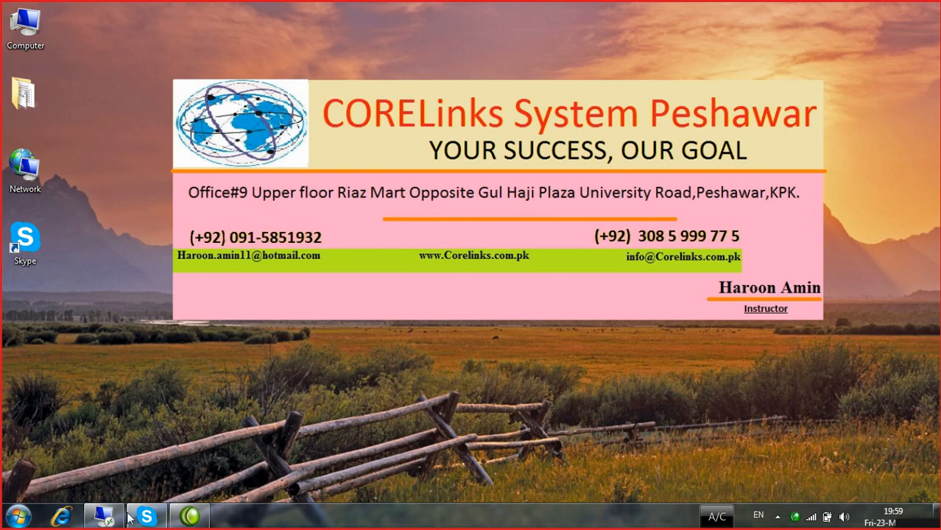
{"action": "left_click", "coordinate": [103, 518]}
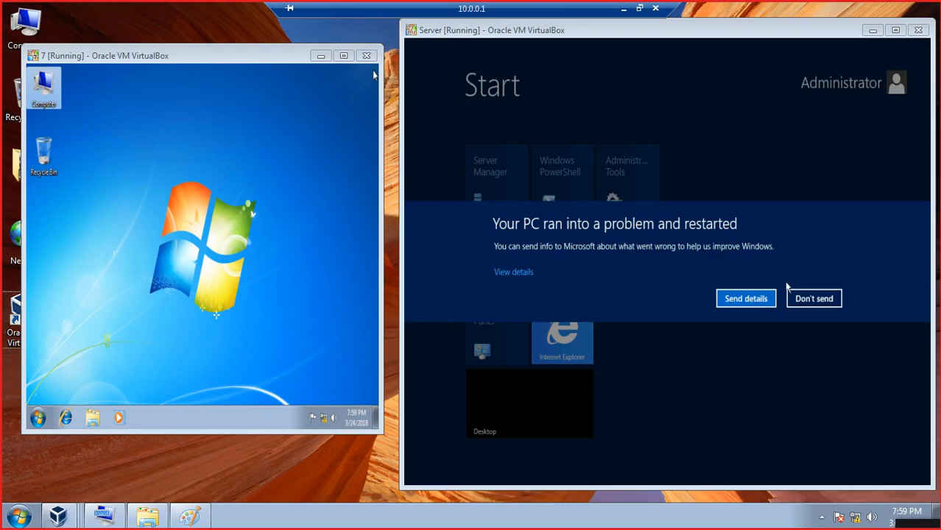
{"action": "left_click", "coordinate": [804, 302]}
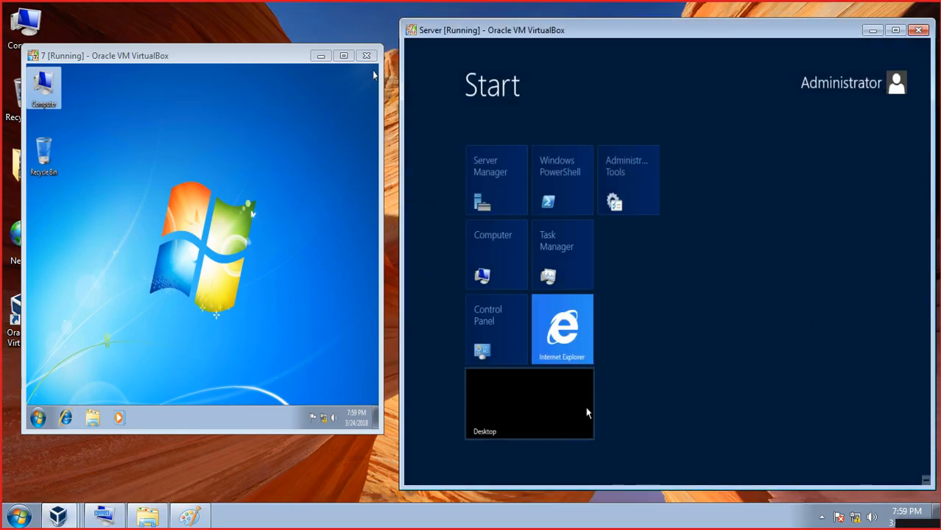
- Go to the server desktop, cancel the Shutdown Event Tracker, and refresh Server Manager's Dashboard
{"action": "left_click", "coordinate": [561, 426]}
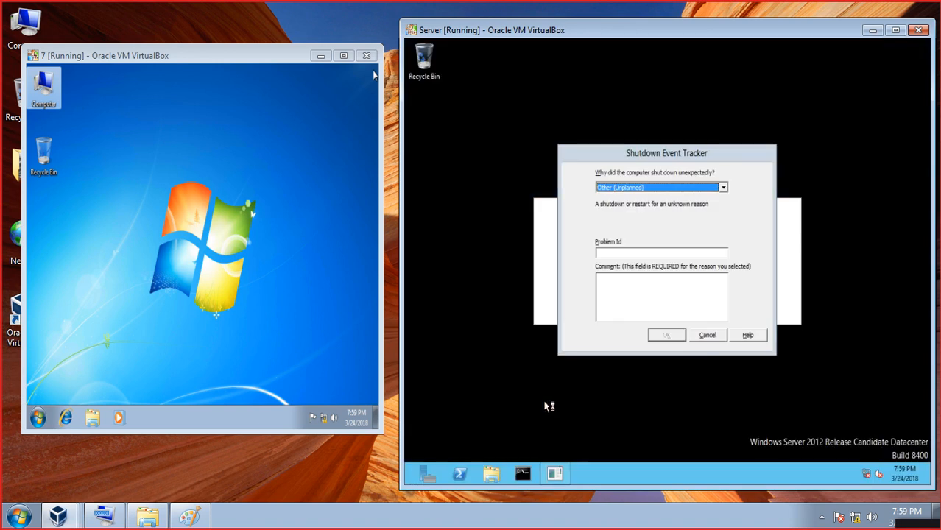
{"action": "left_click", "coordinate": [706, 340]}
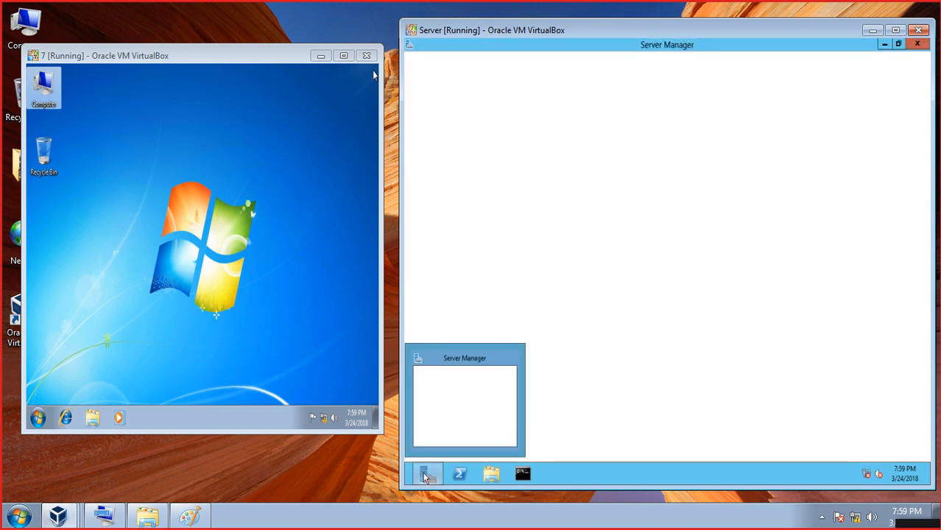
{"action": "left_click", "coordinate": [425, 476]}
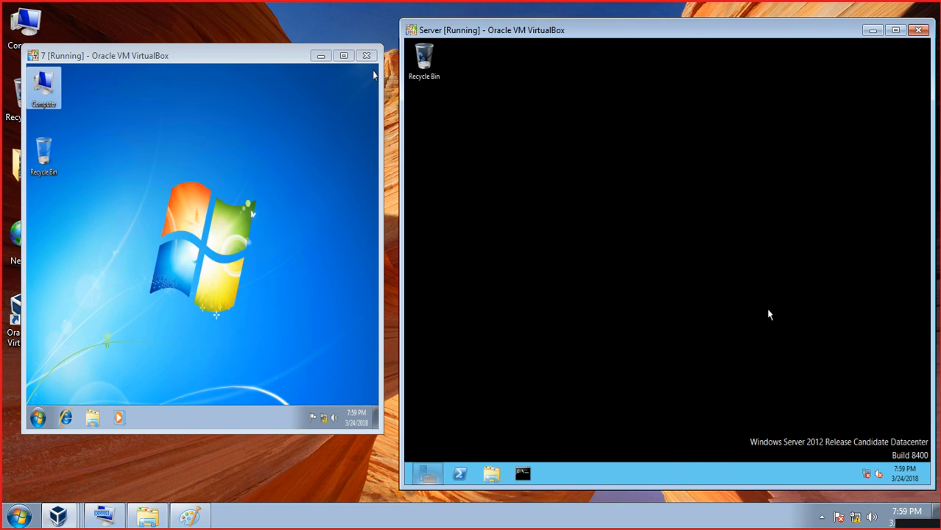
{"action": "left_click", "coordinate": [428, 475]}
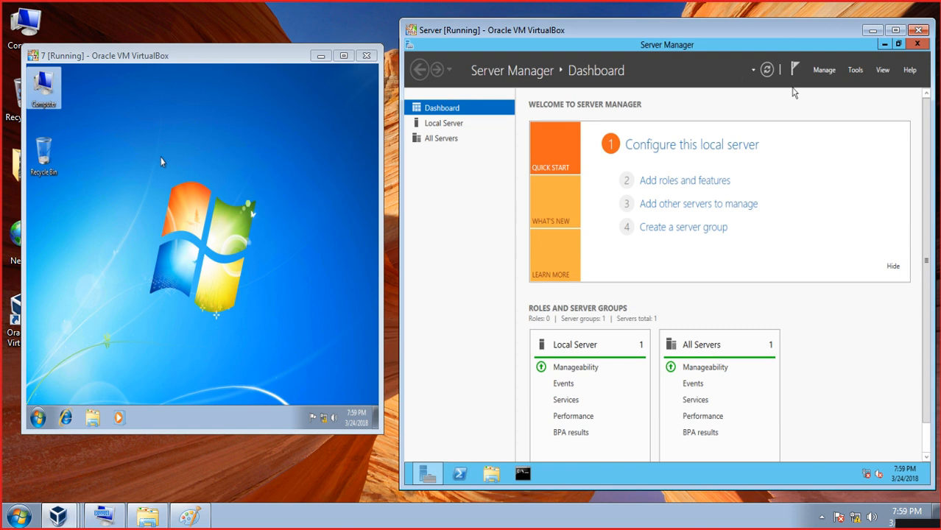
{"action": "left_click", "coordinate": [766, 70]}
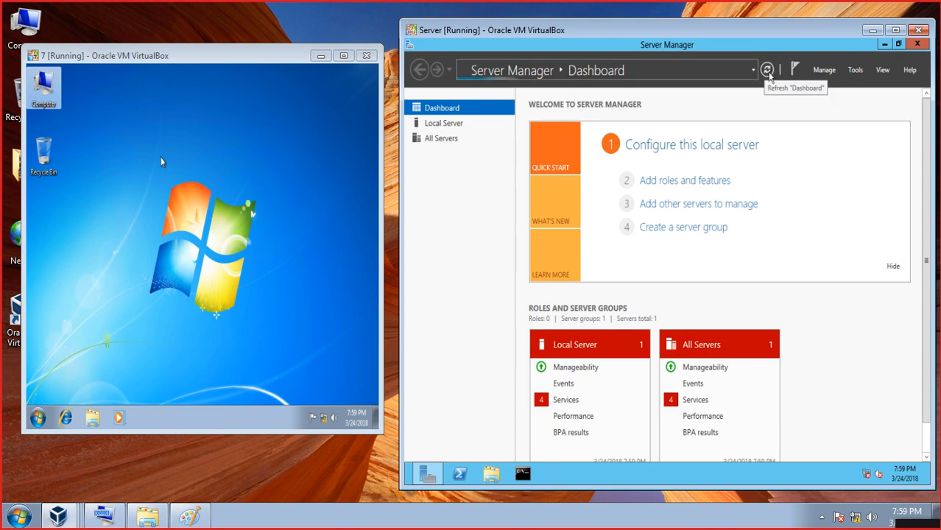
- From the Server Manager notifications, launch 'Promote this server to a domain controller'
{"action": "left_click", "coordinate": [792, 70]}
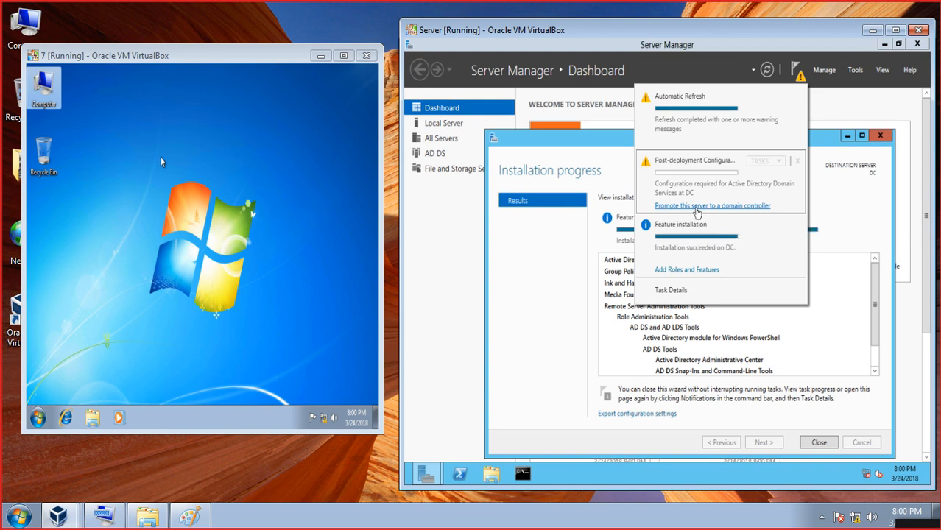
{"action": "left_click", "coordinate": [695, 209]}
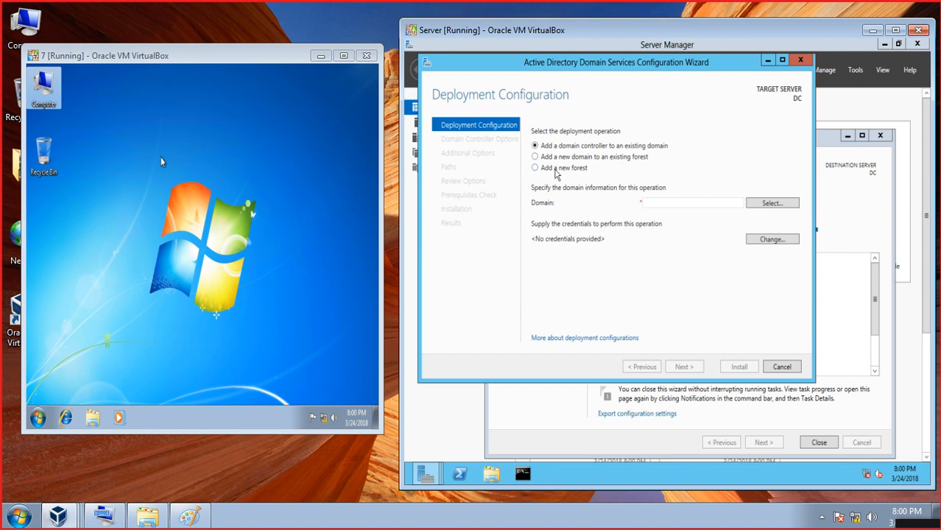
- Choose Add a new forest with root domain name GOOGLE.COM, replacing pak.edu.pk, and continue
{"action": "left_click", "coordinate": [556, 168]}
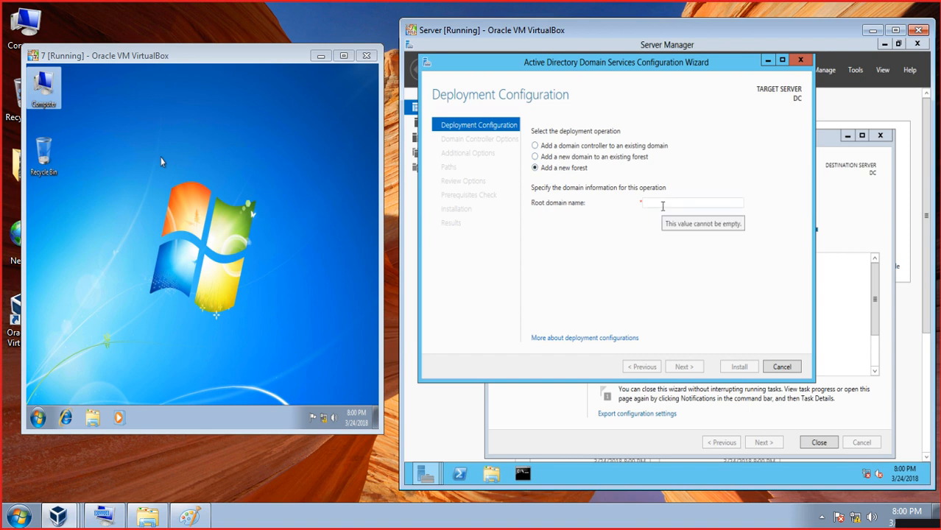
{"action": "left_click", "coordinate": [662, 206]}
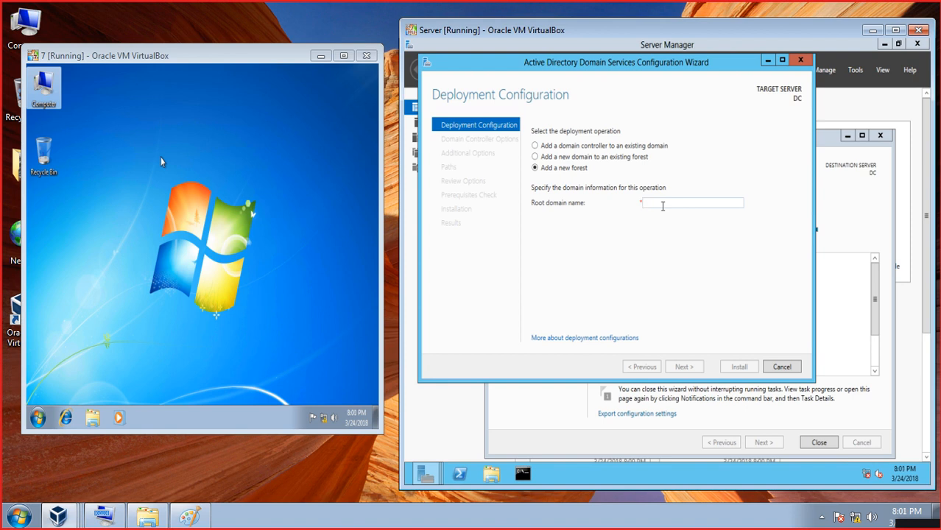
{"action": "type", "text": "p"}
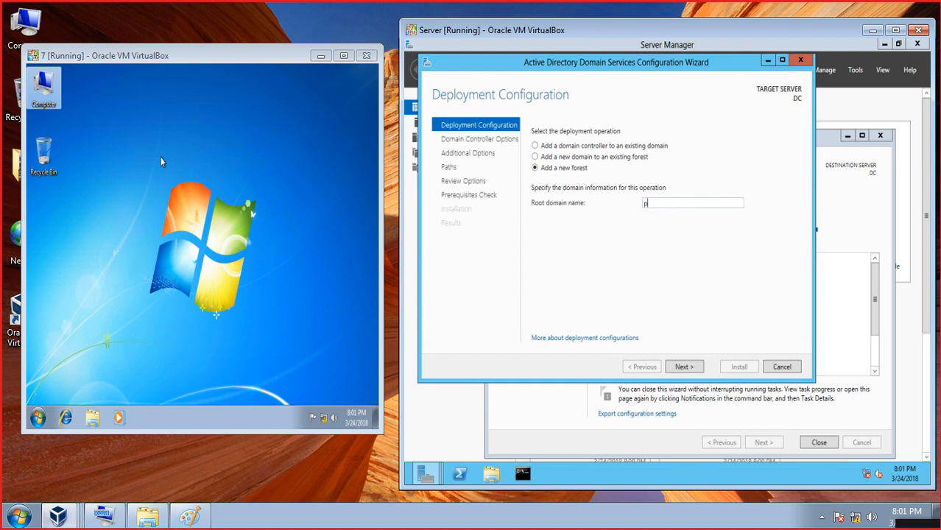
{"action": "type", "text": "ak.edu.pk"}
{"action": "key", "text": "BackSpace"}
{"action": "key", "text": "BackSpace"}
{"action": "key", "text": "BackSpace"}
{"action": "key", "text": "BackSpace"}
{"action": "key", "text": "BackSpace"}
{"action": "key", "text": "BackSpace"}
{"action": "key", "text": "BackSpace"}
{"action": "key", "text": "BackSpace"}
{"action": "key", "text": "BackSpace"}
{"action": "key", "text": "BackSpace"}
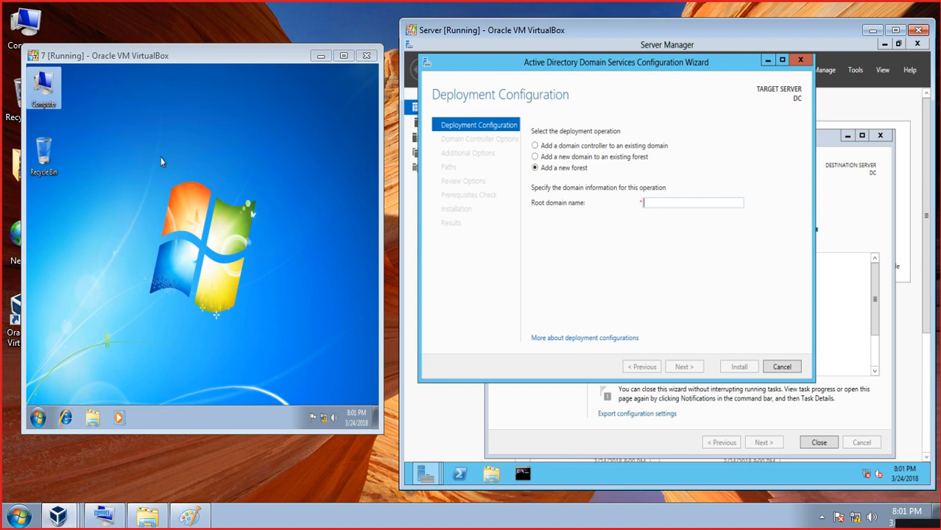
{"action": "type", "text": "GOOGLE.COM"}
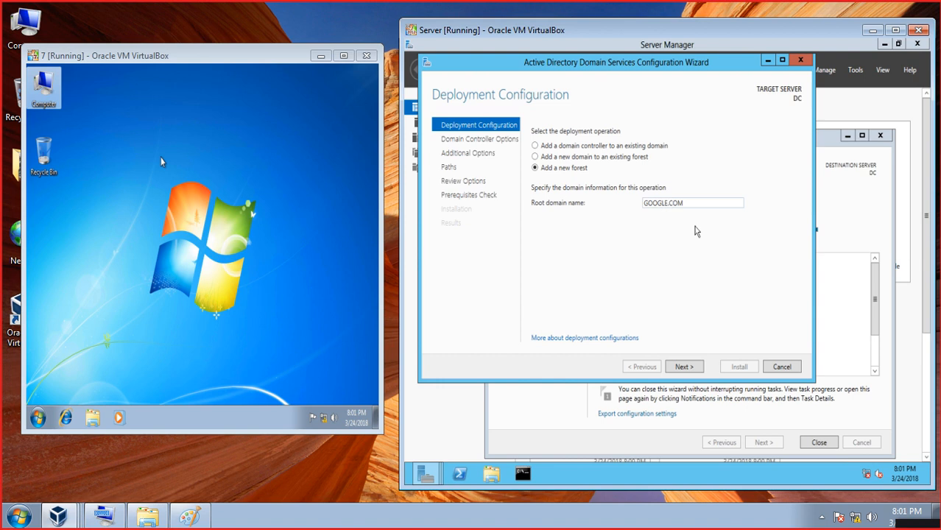
{"action": "left_click", "coordinate": [683, 368]}
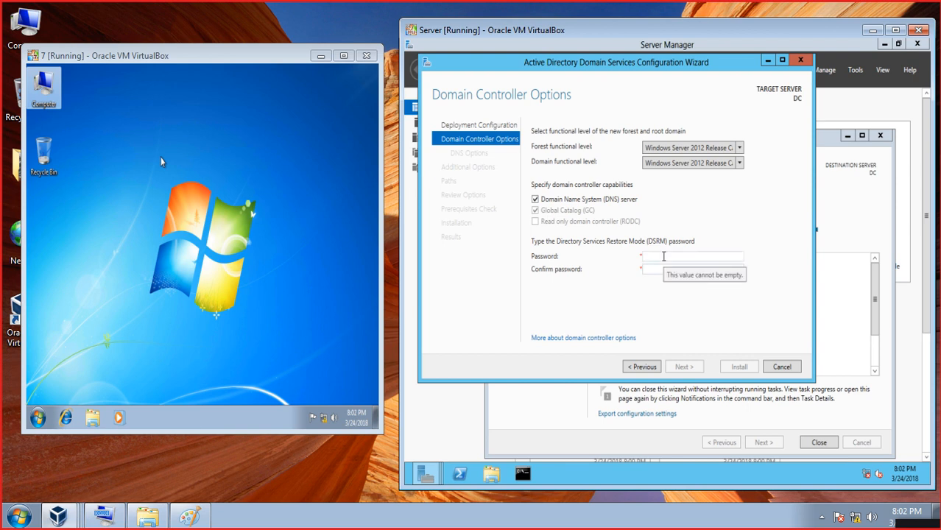
- Enter and confirm the Directory Services Restore Mode password, then continue to DNS Options
{"action": "left_click", "coordinate": [663, 256]}
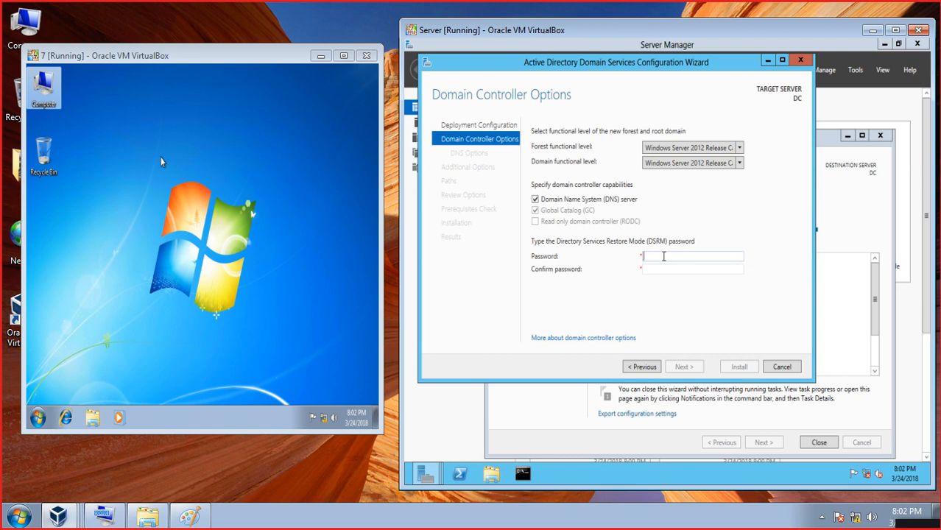
{"action": "type", "text": "••••••••"}
{"action": "key", "text": "Tab"}
{"action": "type", "text": "••••••••"}
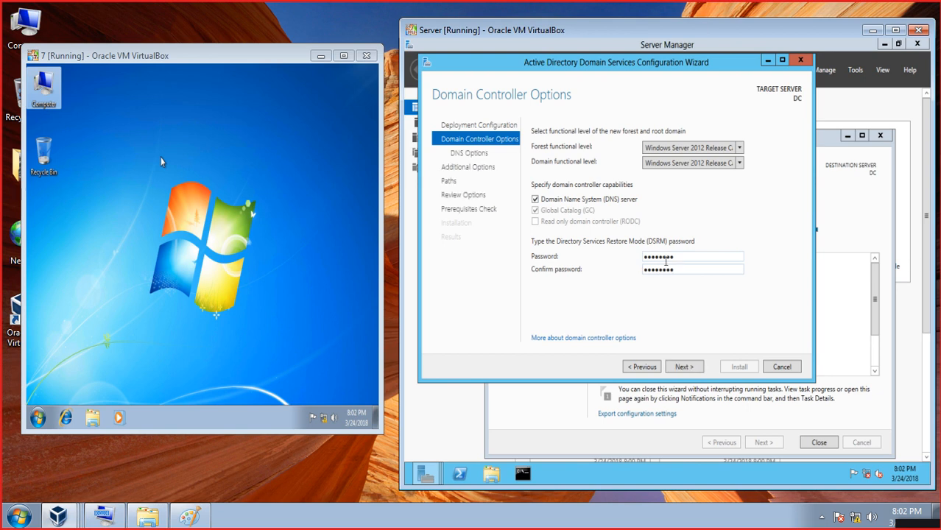
{"action": "left_click", "coordinate": [695, 368]}
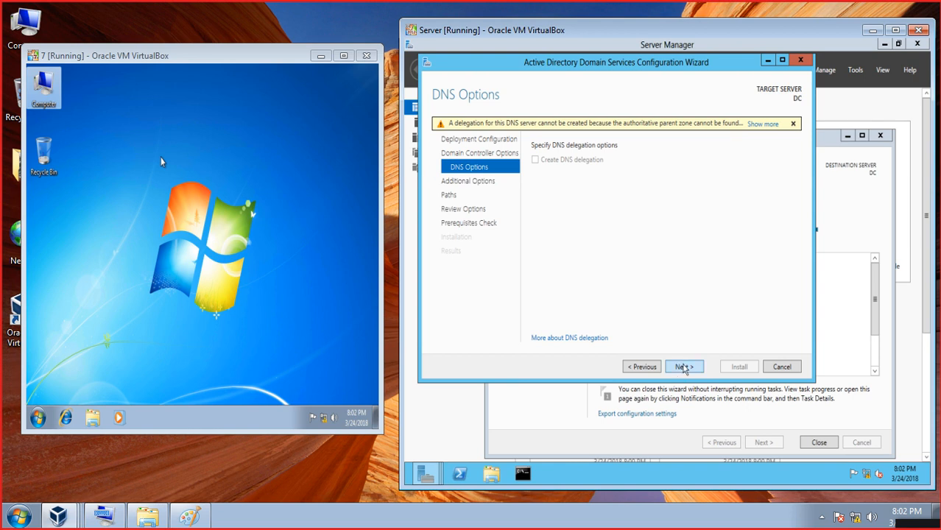
- Accept the DNS delegation warning, NetBIOS name GOOGLE and default database and SYSVOL paths
{"action": "left_click", "coordinate": [684, 366]}
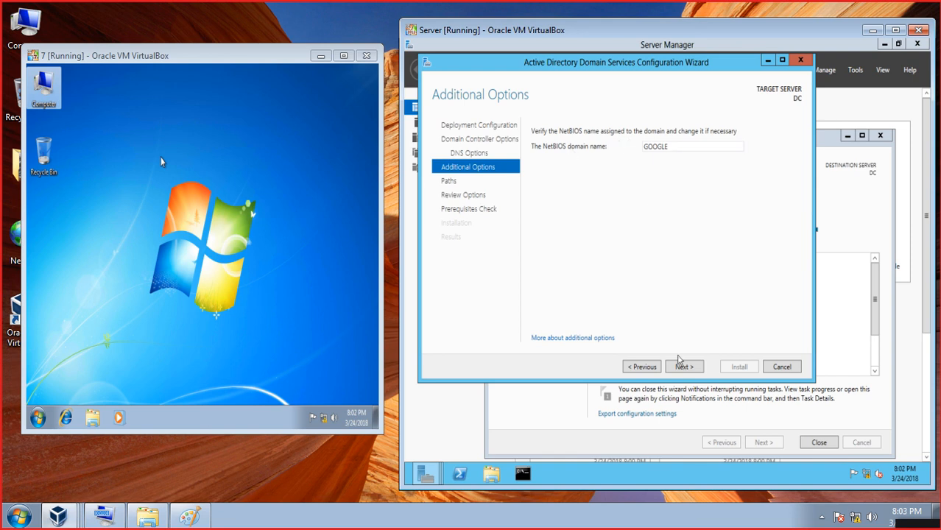
{"action": "left_click", "coordinate": [682, 368]}
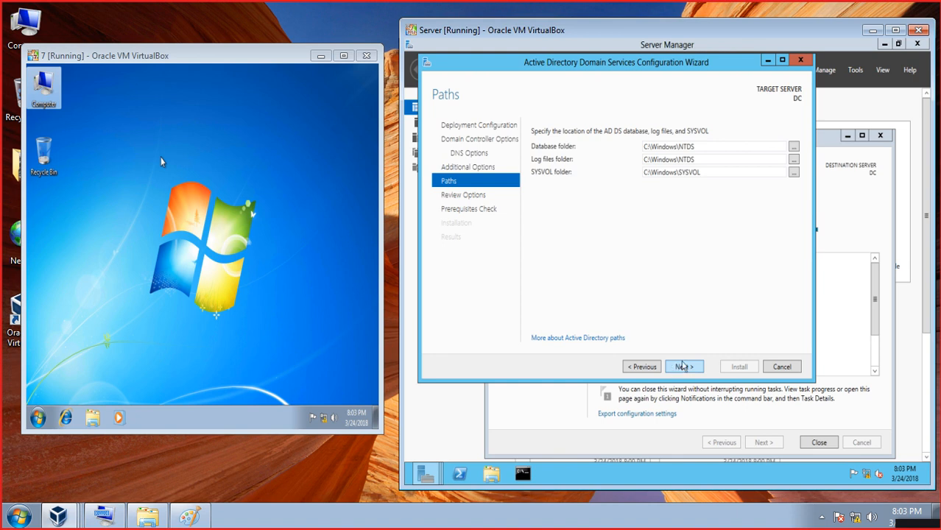
{"action": "left_click", "coordinate": [684, 366]}
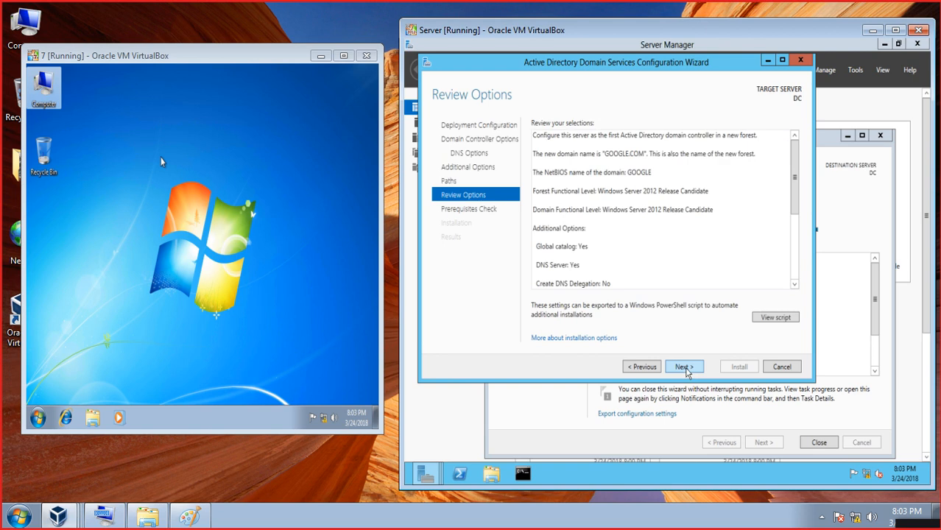
{"action": "left_click", "coordinate": [684, 367]}
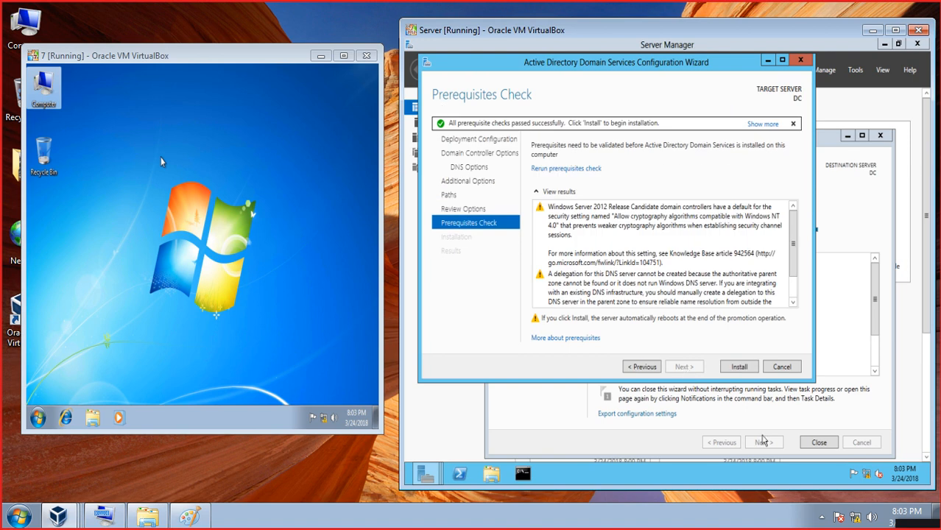
- Start the AD DS installation on server DC, then bring up the host's Run prompt
{"action": "left_click", "coordinate": [739, 366]}
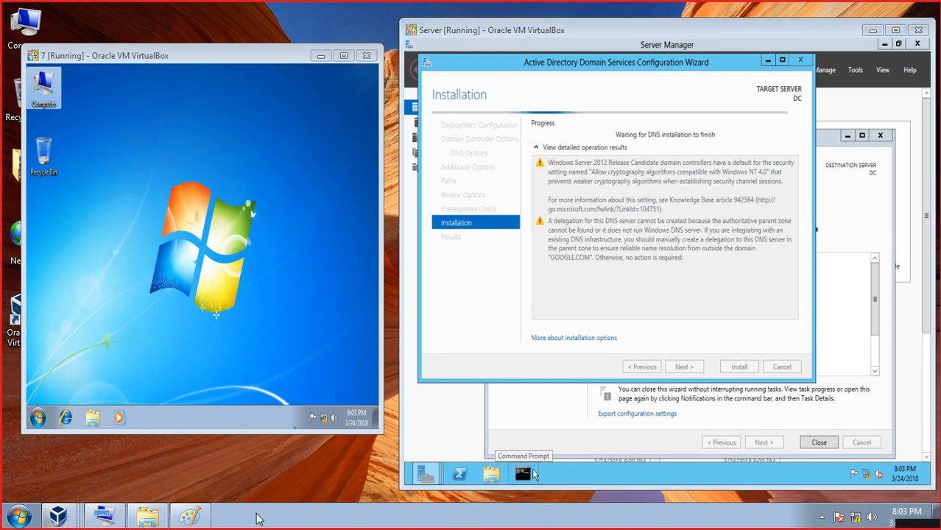
{"action": "key", "text": "super+r"}
- Run mspaint and draw a wide horizontal rectangle with a tall narrow rectangle above it
{"action": "key", "text": "Return"}
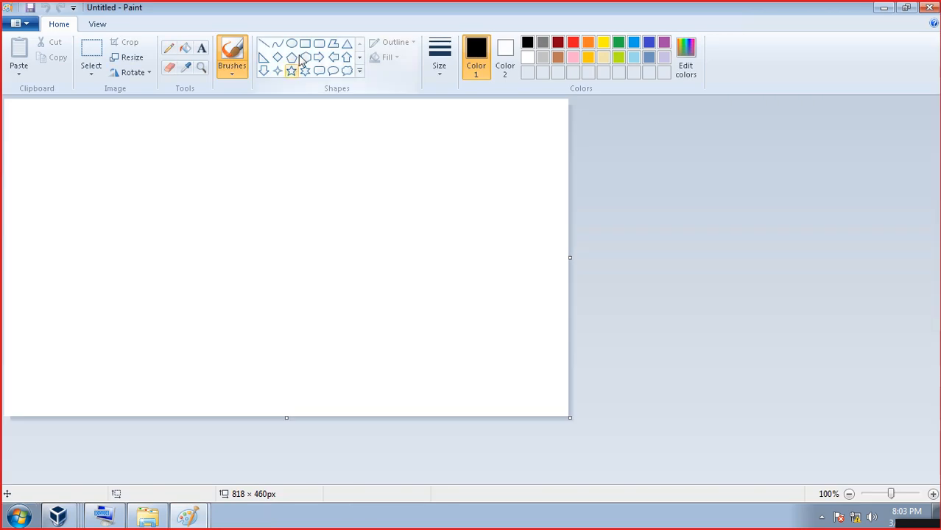
{"action": "left_click", "coordinate": [306, 46]}
{"action": "left_click_drag", "start_coordinate": [180, 210], "coordinate": [384, 232]}
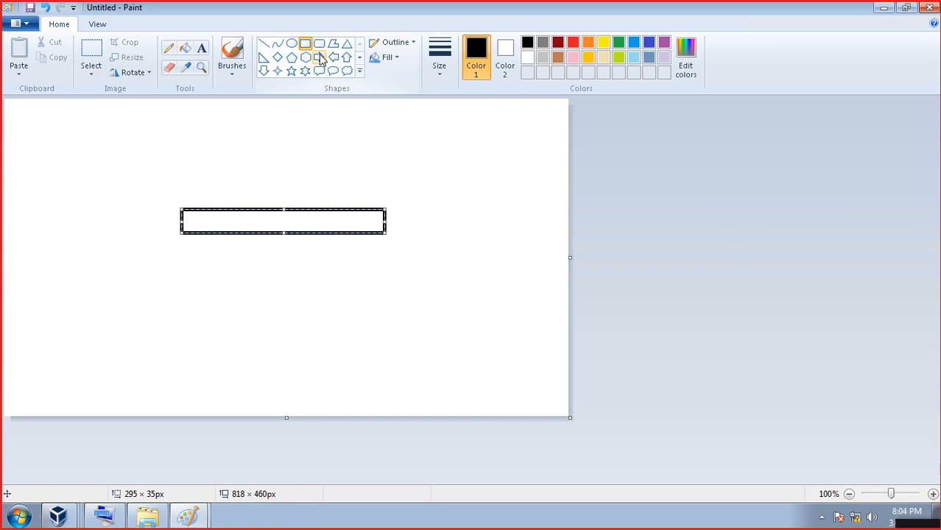
{"action": "left_click_drag", "start_coordinate": [276, 117], "coordinate": [293, 201]}
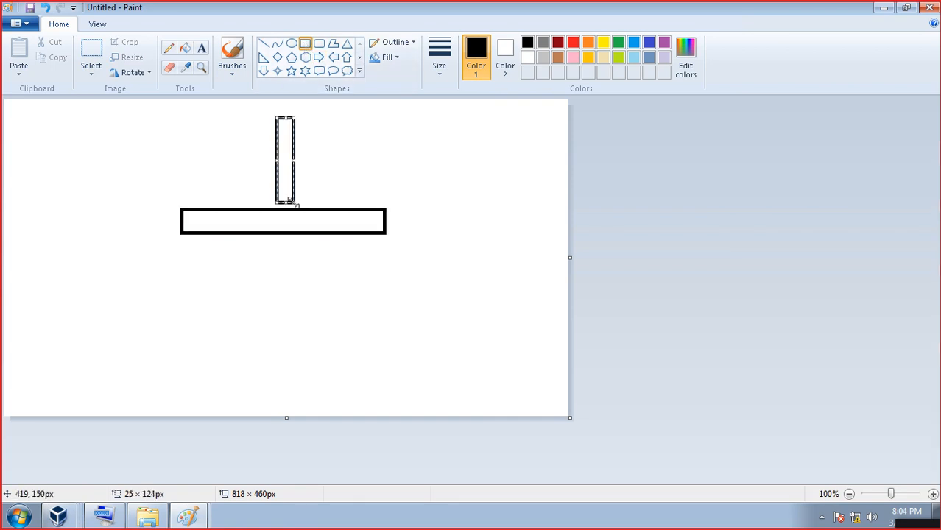
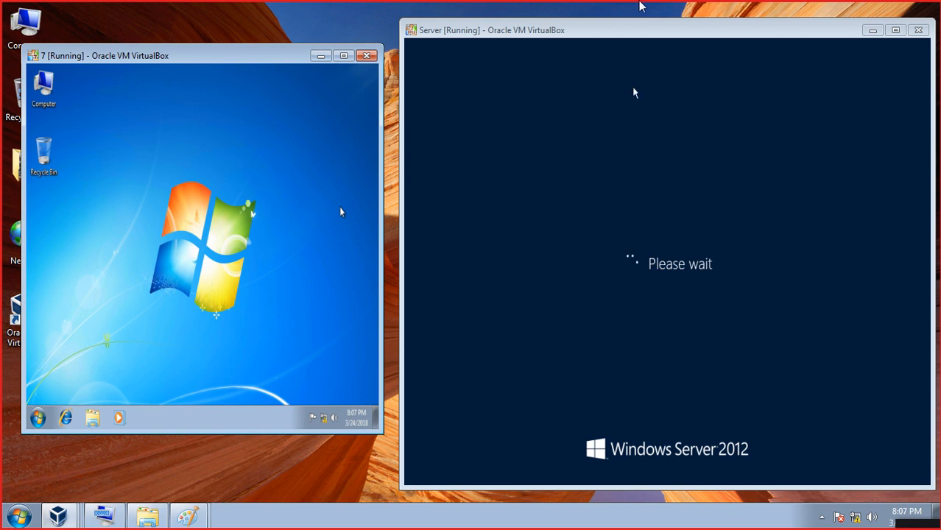
- Restore the full-screen remote session to a window so the host desktop and taskbar show
{"action": "mouse_move", "coordinate": [640, 7]}
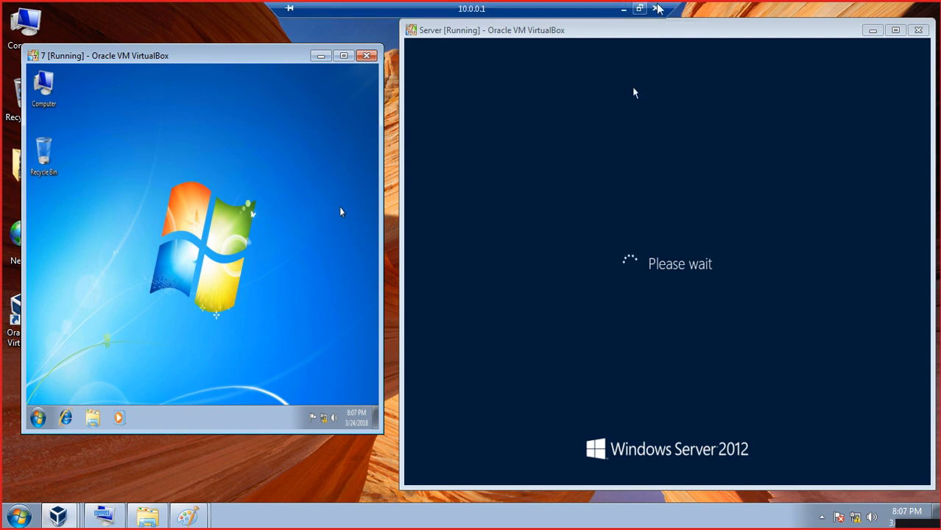
{"action": "left_click", "coordinate": [639, 10]}
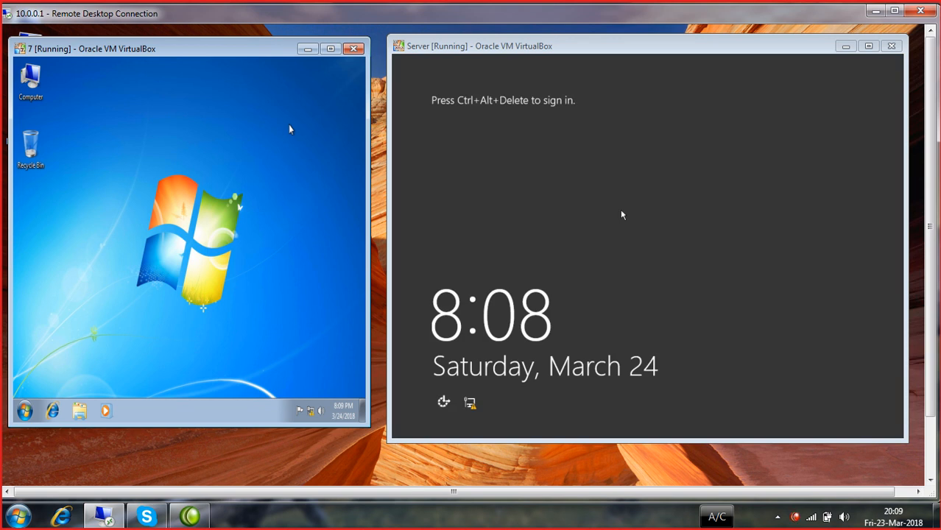
- Send Ctrl+Alt+Del to the server VM and sign in as the domain Administrator with its password
{"action": "left_click", "coordinate": [289, 125]}
{"action": "key", "text": "ctrl+Delete"}
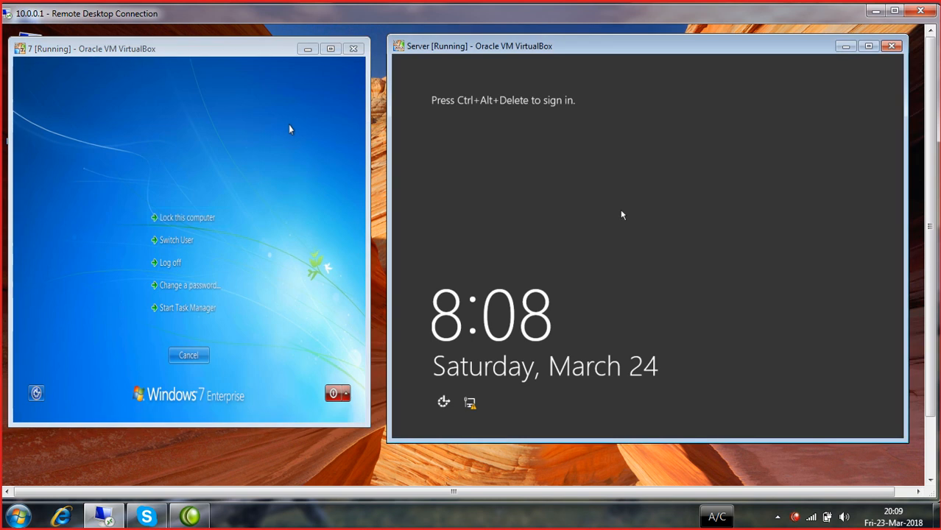
{"action": "key", "text": "ctrl+Delete"}
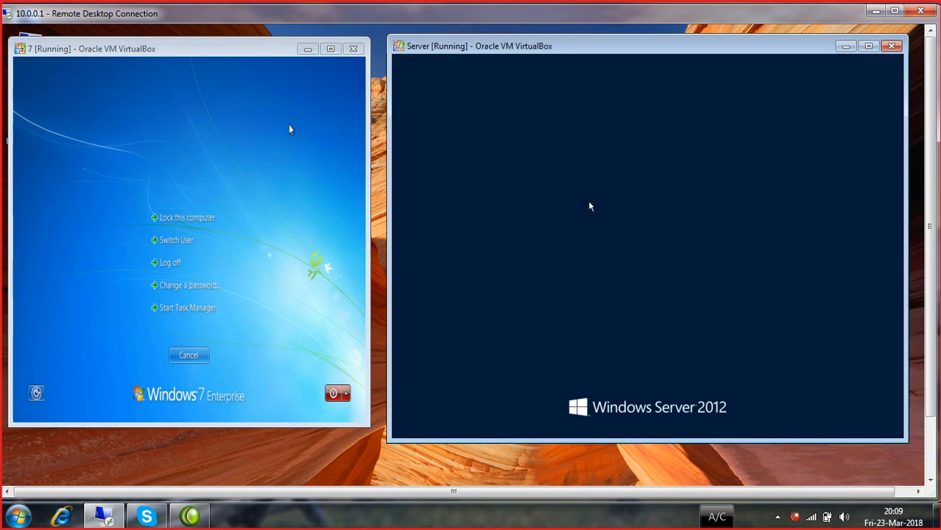
{"action": "type", "text": "••••"}
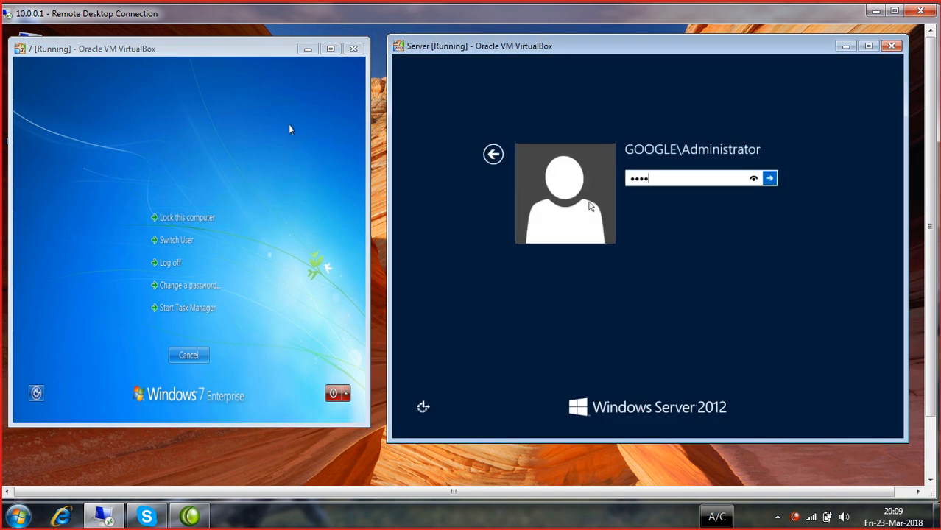
{"action": "type", "text": "••••"}
{"action": "key", "text": "Return"}
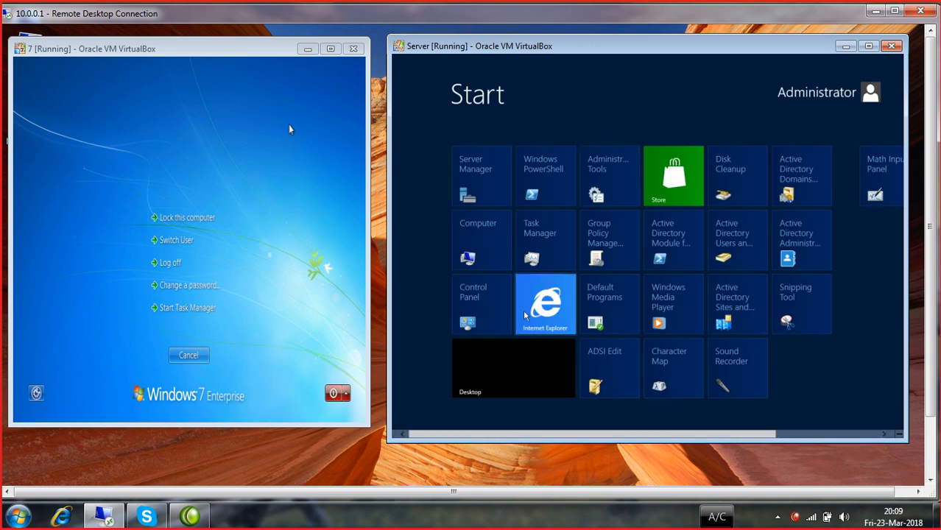
- Open Server Manager's Tools menu on the server desktop, and cancel the Windows 7 security screen
{"action": "left_click", "coordinate": [517, 362]}
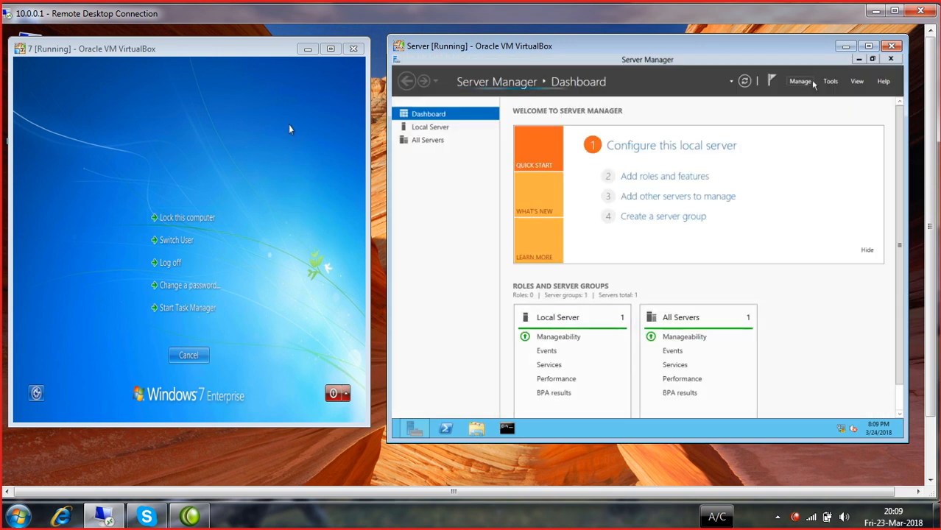
{"action": "left_click", "coordinate": [831, 82]}
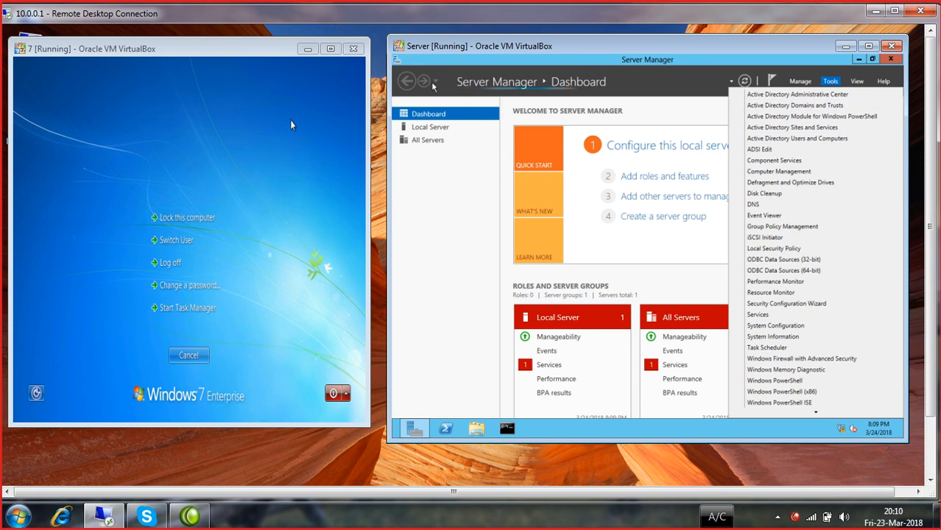
{"action": "left_click", "coordinate": [253, 136]}
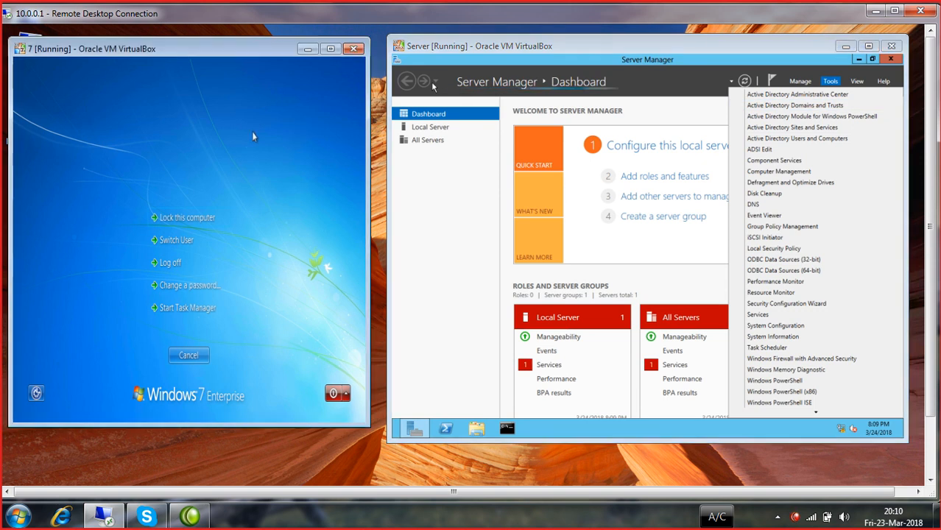
{"action": "left_click", "coordinate": [189, 356]}
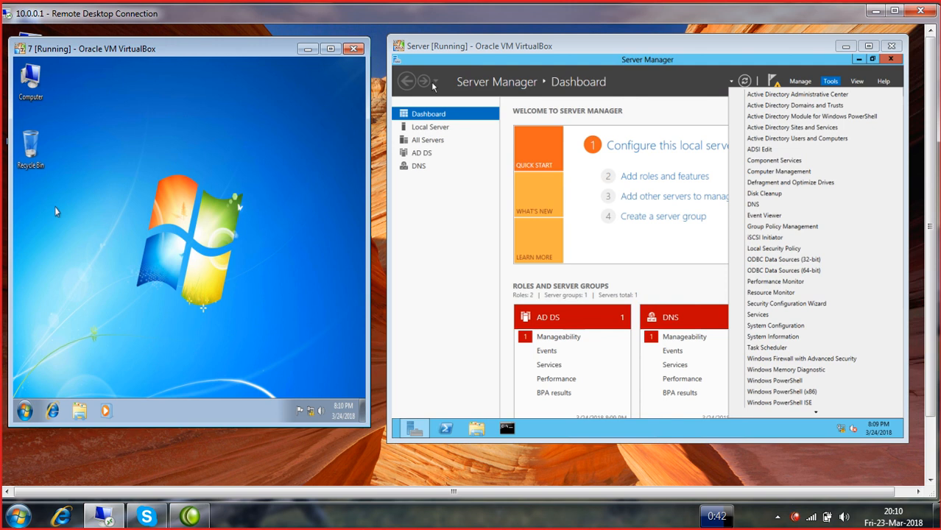
- Set the Windows 7 computer to join domain google.com with primary DNS suffix google
{"action": "right_click", "coordinate": [35, 87]}
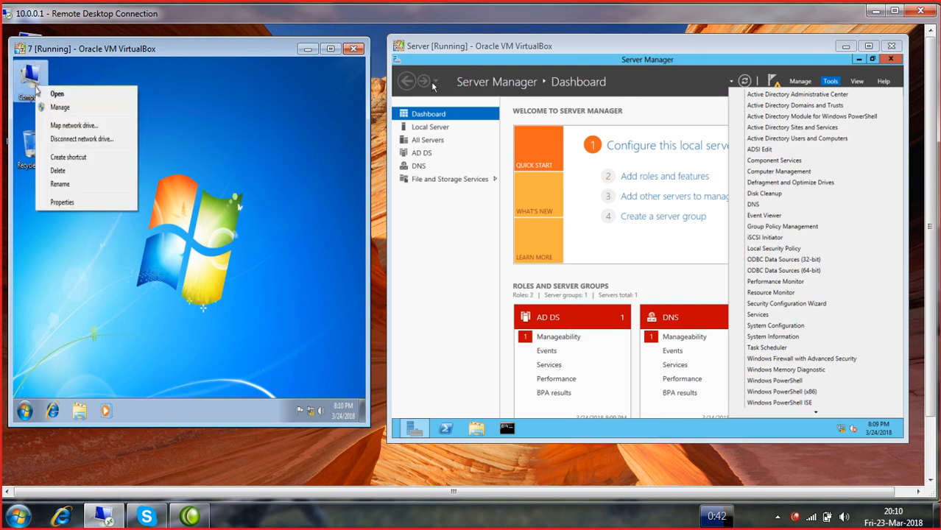
{"action": "left_click", "coordinate": [59, 201]}
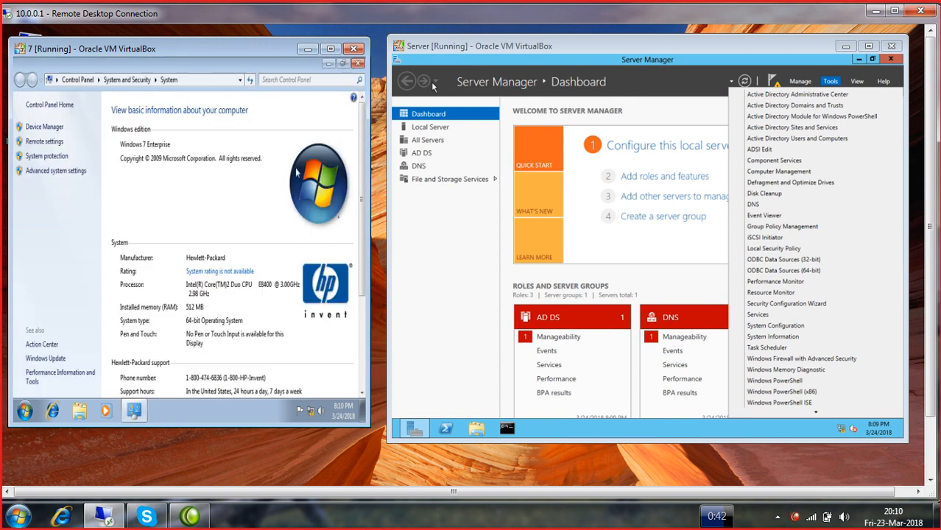
{"action": "left_click_drag", "start_coordinate": [366, 178], "coordinate": [357, 267]}
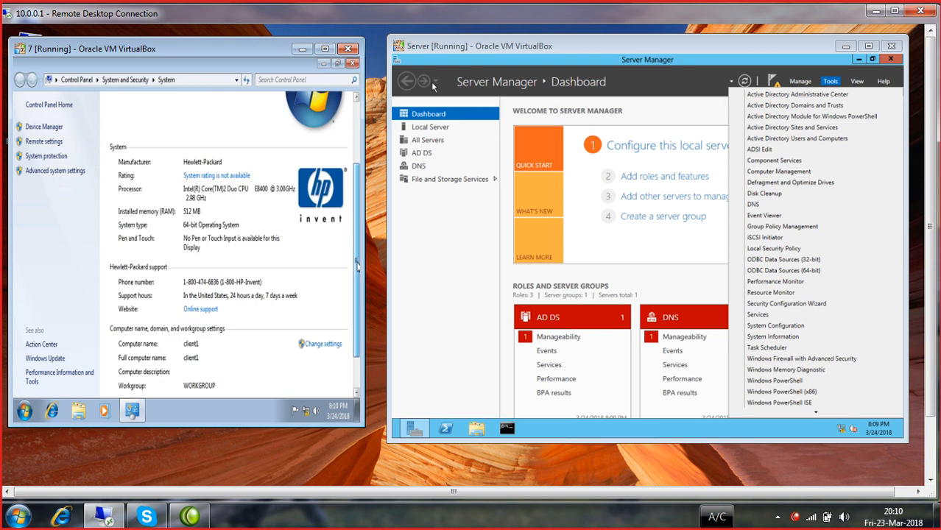
{"action": "left_click", "coordinate": [312, 344]}
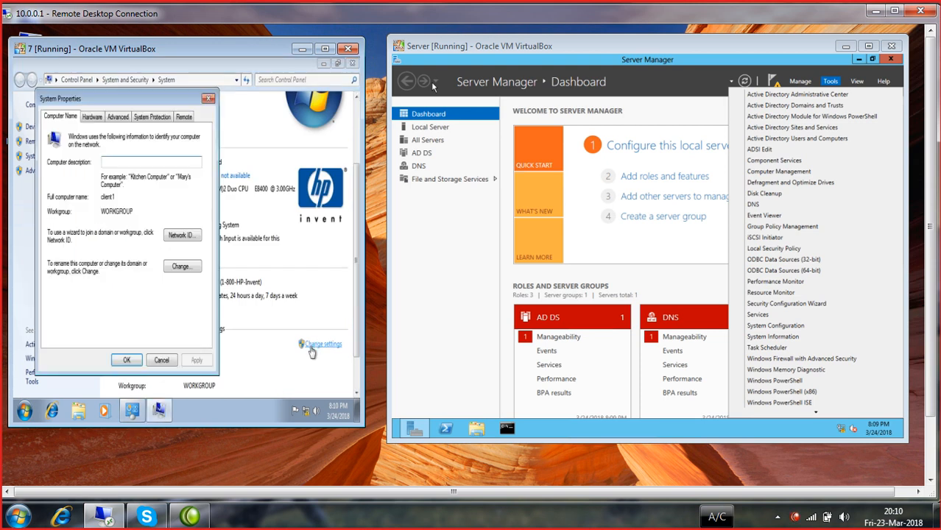
{"action": "left_click", "coordinate": [193, 269]}
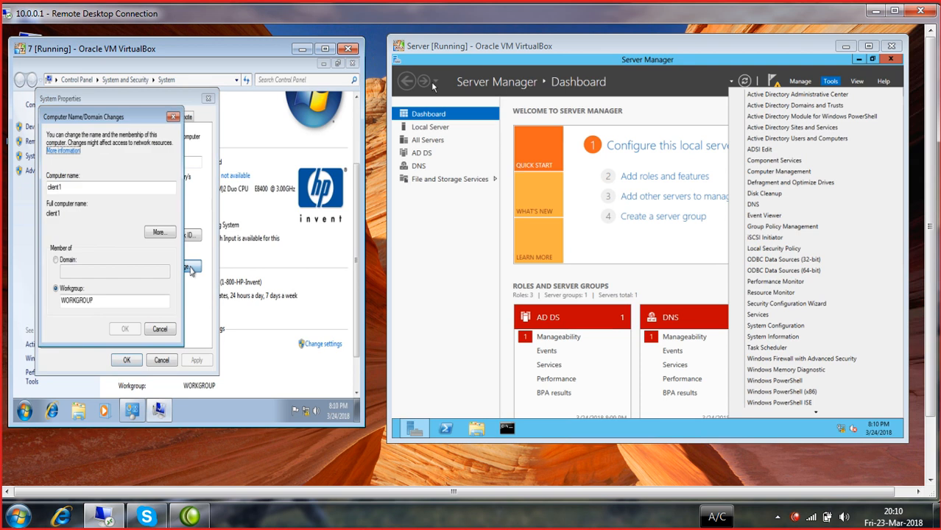
{"action": "left_click", "coordinate": [56, 260]}
{"action": "left_click", "coordinate": [79, 273]}
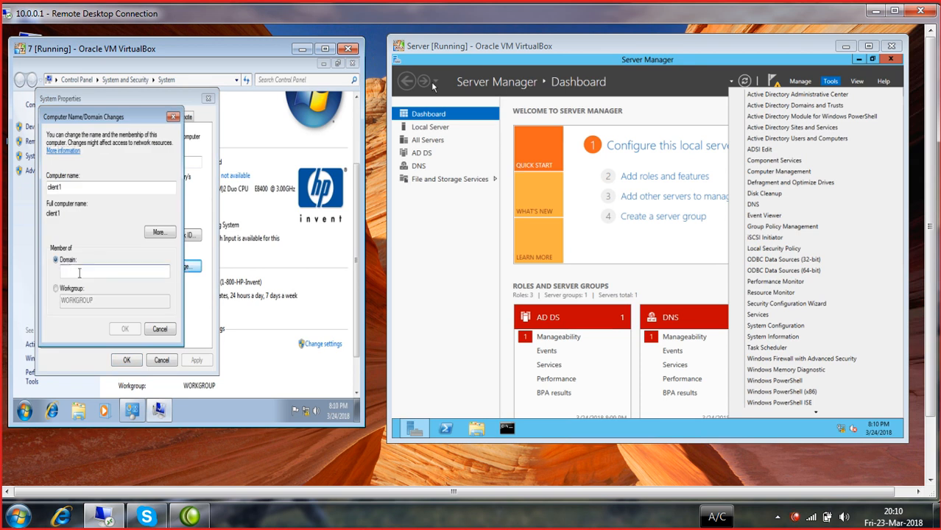
{"action": "type", "text": "google.com"}
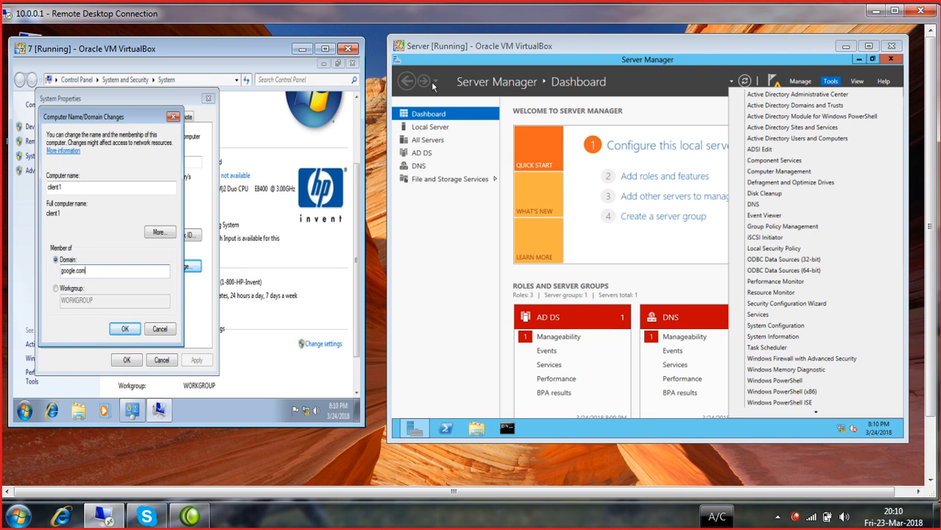
{"action": "left_click", "coordinate": [157, 233]}
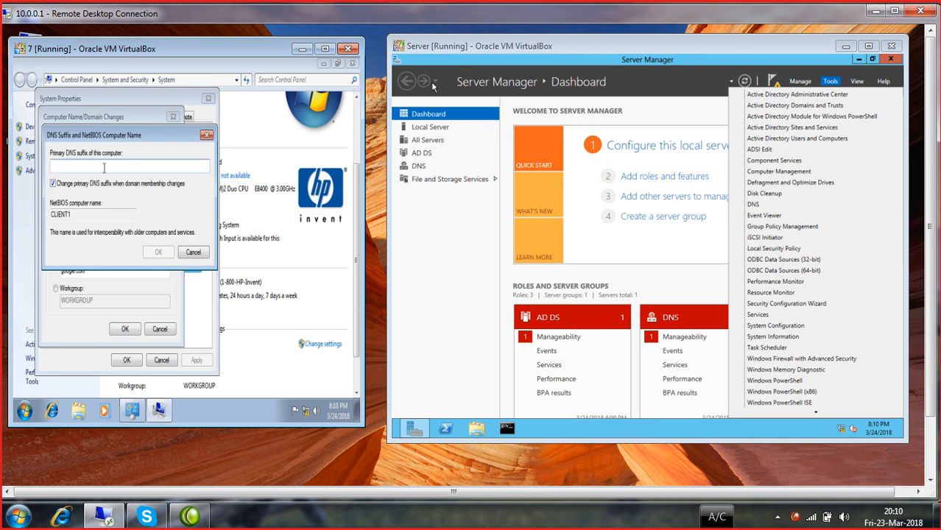
{"action": "type", "text": "google"}
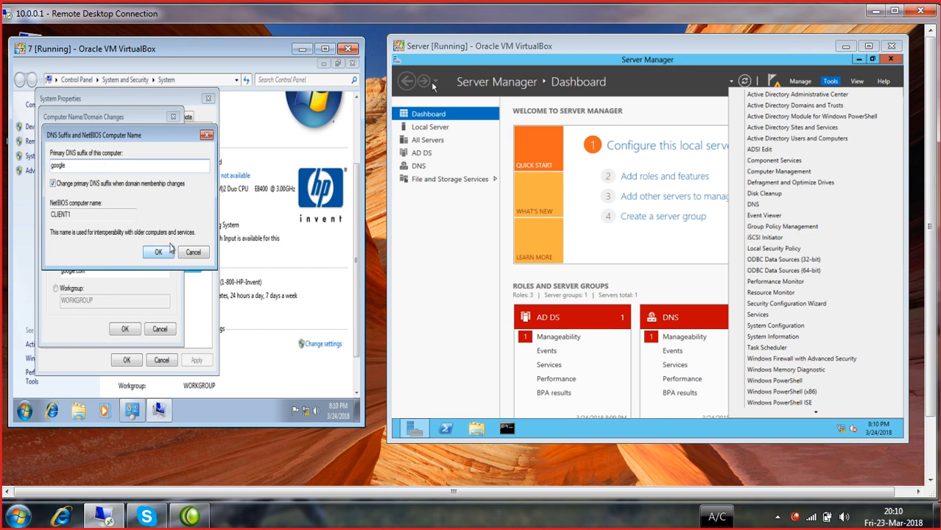
{"action": "left_click", "coordinate": [164, 253]}
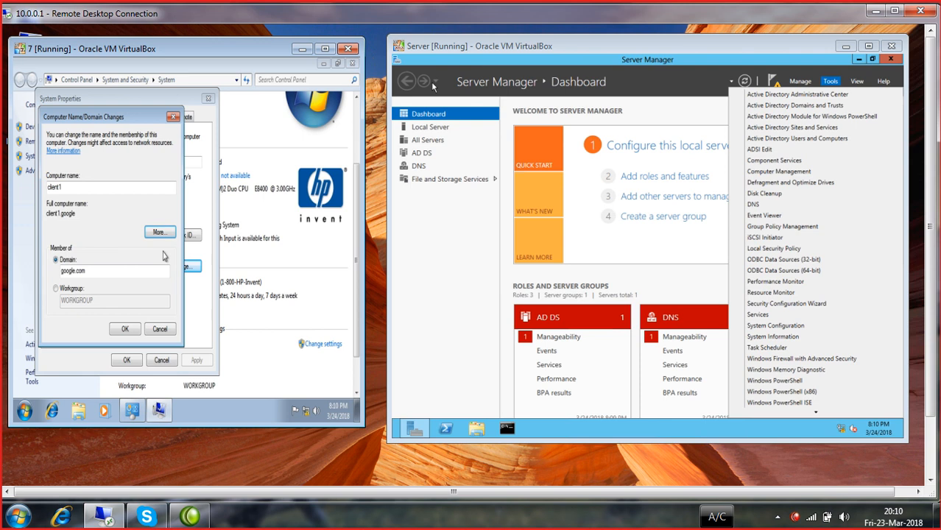
{"action": "left_click", "coordinate": [124, 329]}
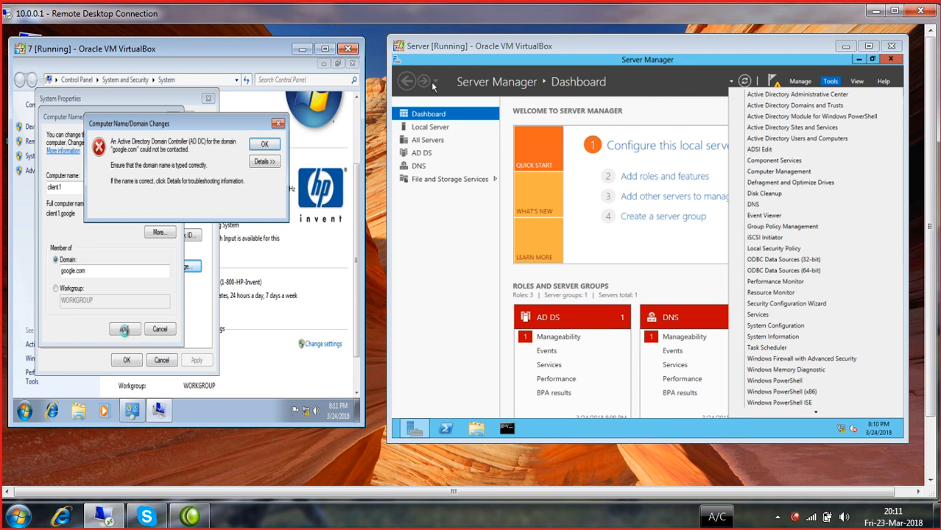
- Dismiss the join error and set the Local Area Connection's preferred DNS server to 10.0.0.100
{"action": "left_click", "coordinate": [265, 145]}
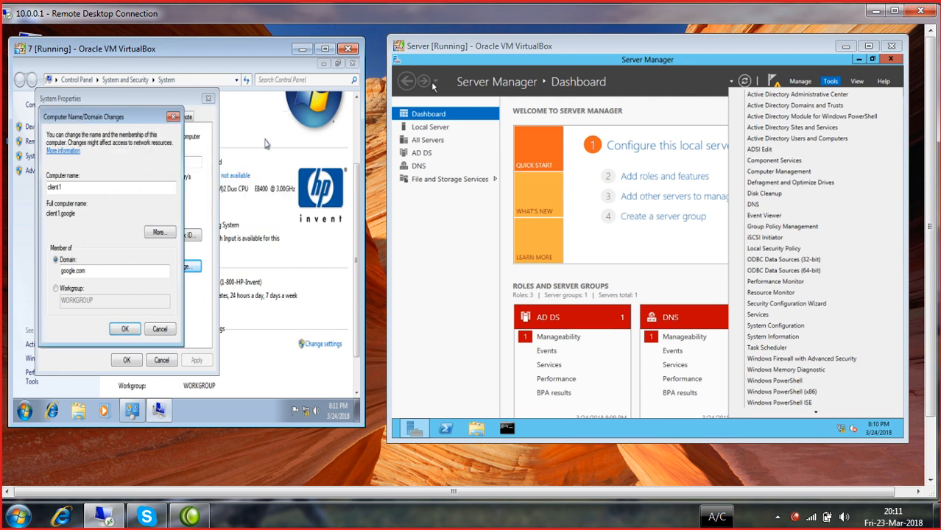
{"action": "right_click", "coordinate": [306, 412]}
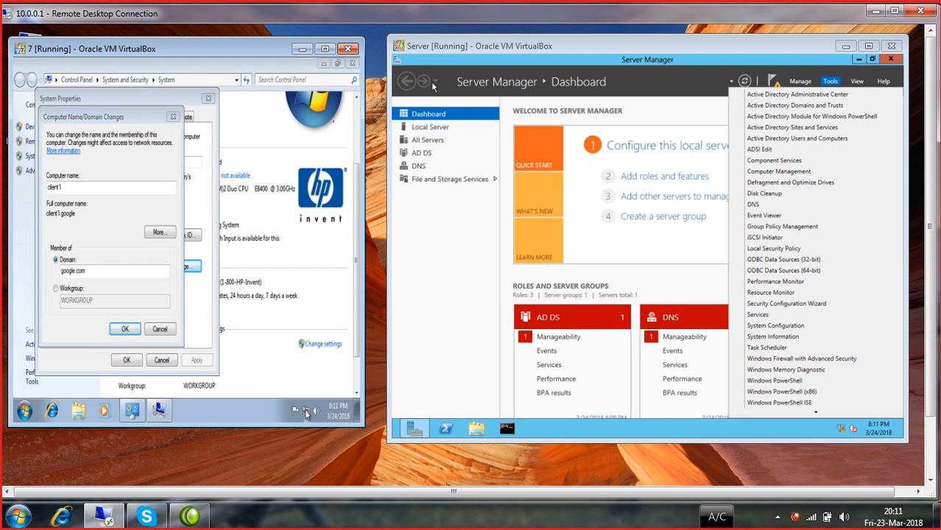
{"action": "left_click", "coordinate": [306, 402]}
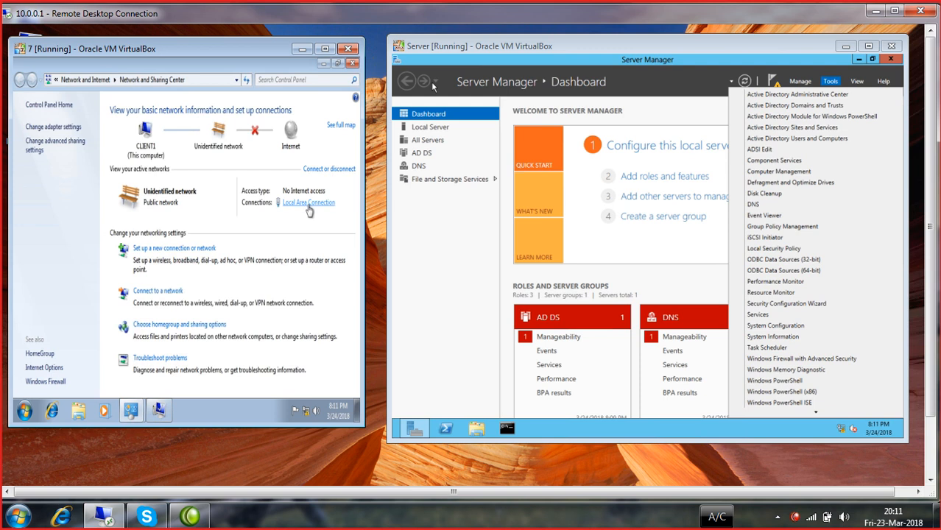
{"action": "left_click", "coordinate": [308, 203]}
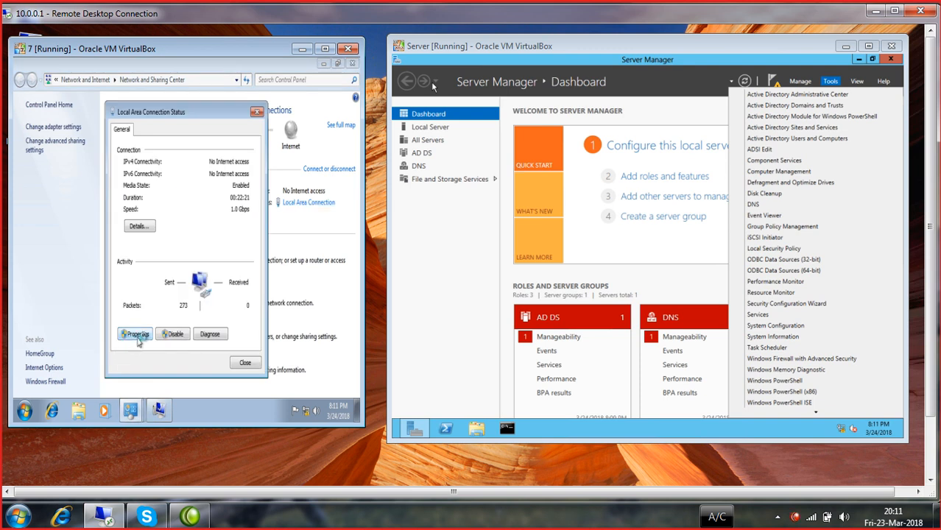
{"action": "left_click", "coordinate": [136, 334]}
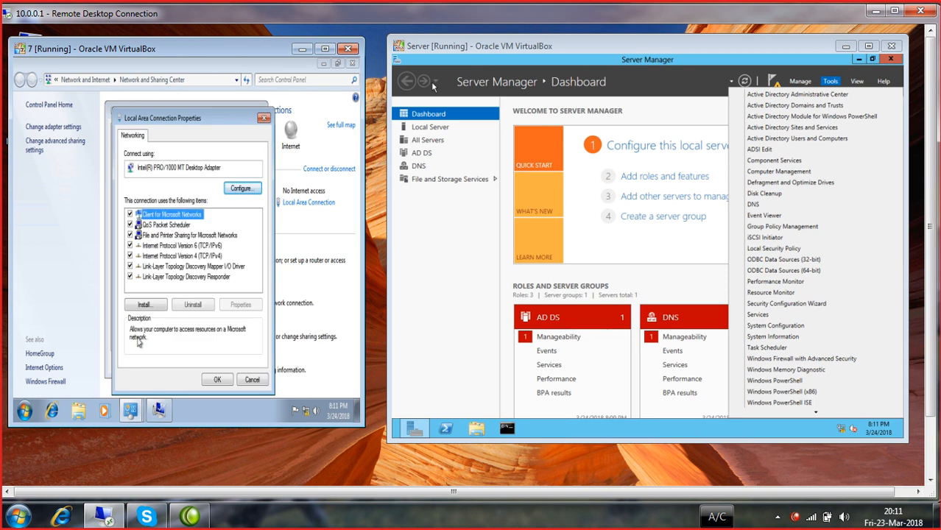
{"action": "double_click", "coordinate": [213, 256]}
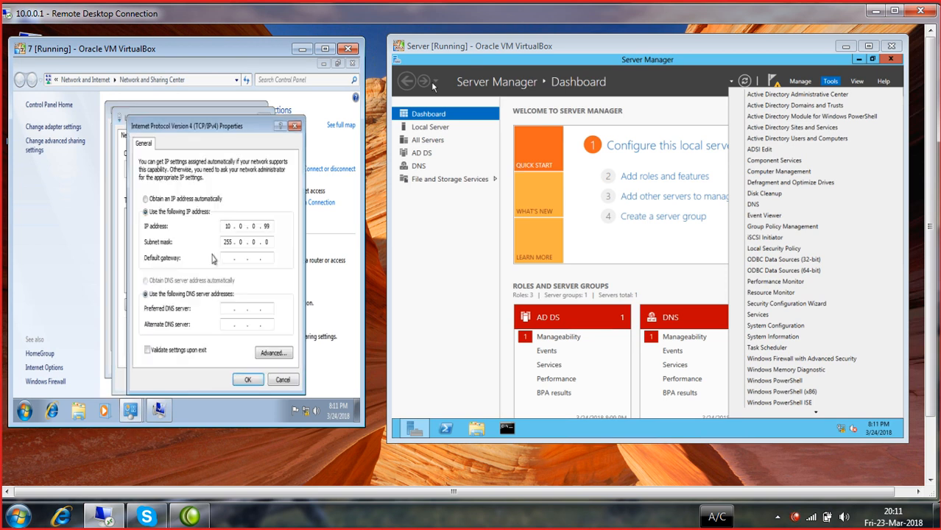
{"action": "left_click", "coordinate": [228, 309]}
{"action": "type", "text": "10.0.0.100"}
{"action": "left_click", "coordinate": [247, 379]}
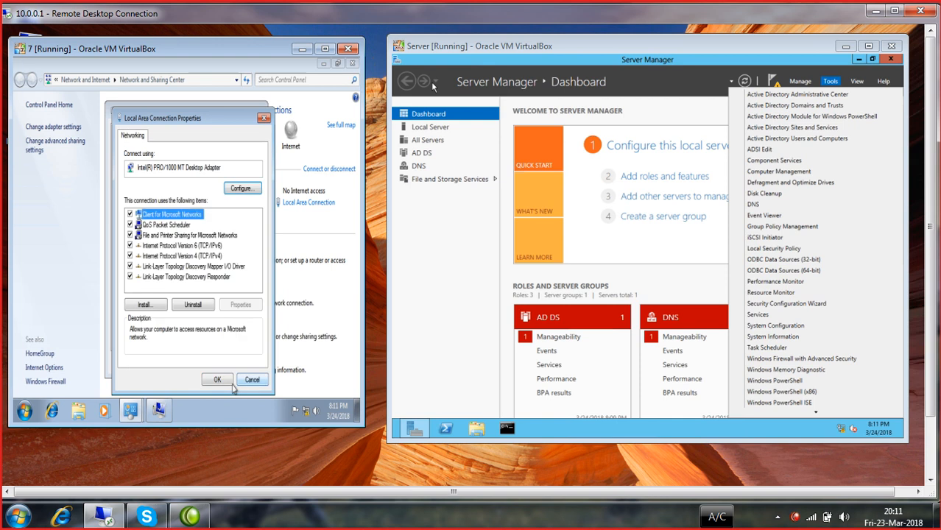
{"action": "left_click", "coordinate": [219, 381]}
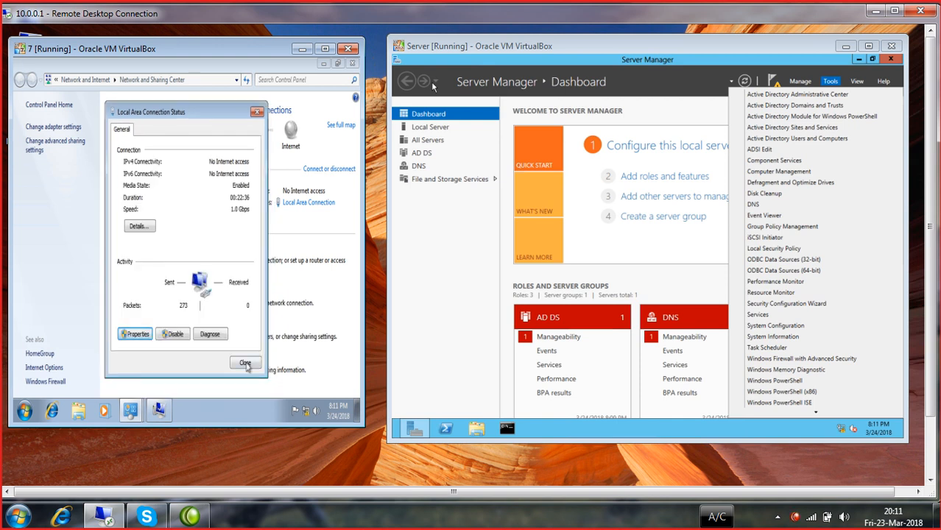
{"action": "left_click", "coordinate": [251, 362]}
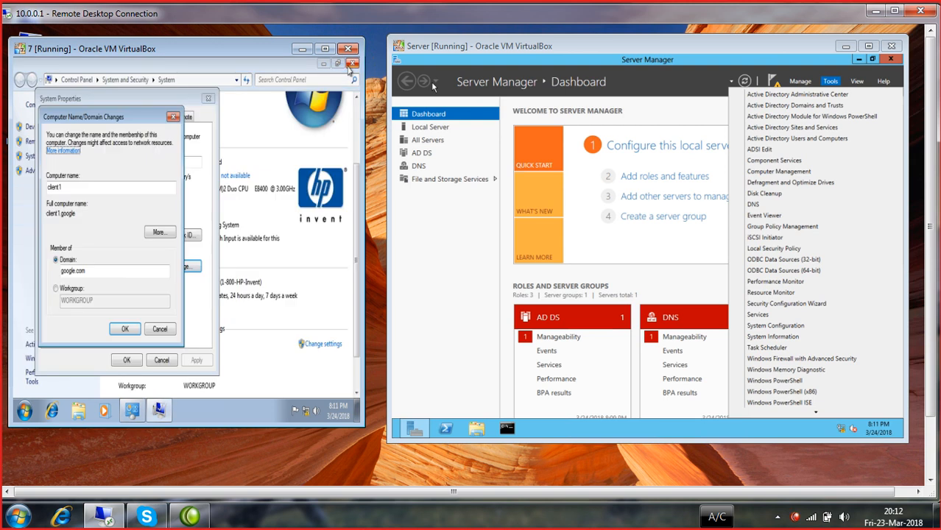
- Confirm the google.com join using the administrator account name and its password
{"action": "left_click", "coordinate": [125, 333]}
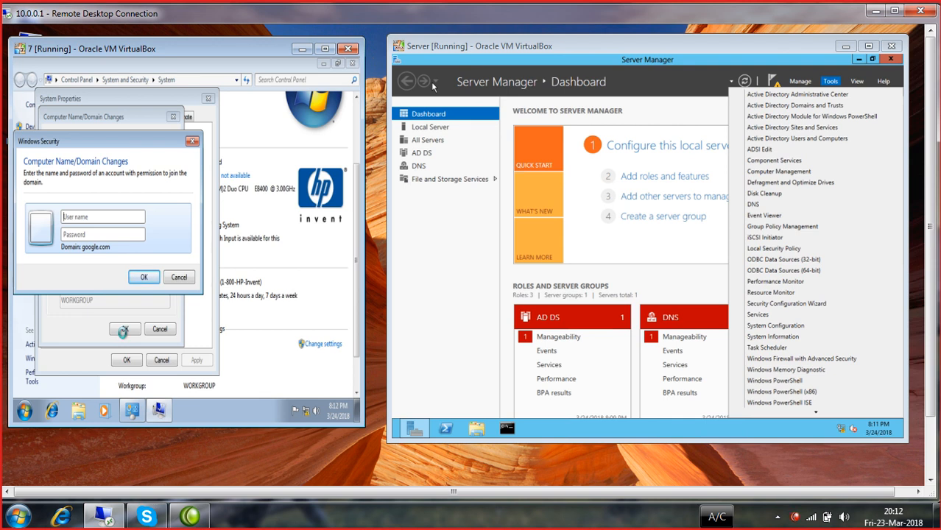
{"action": "left_click", "coordinate": [89, 217]}
{"action": "type", "text": "administrator"}
{"action": "key", "text": "Tab"}
{"action": "type", "text": "****"}
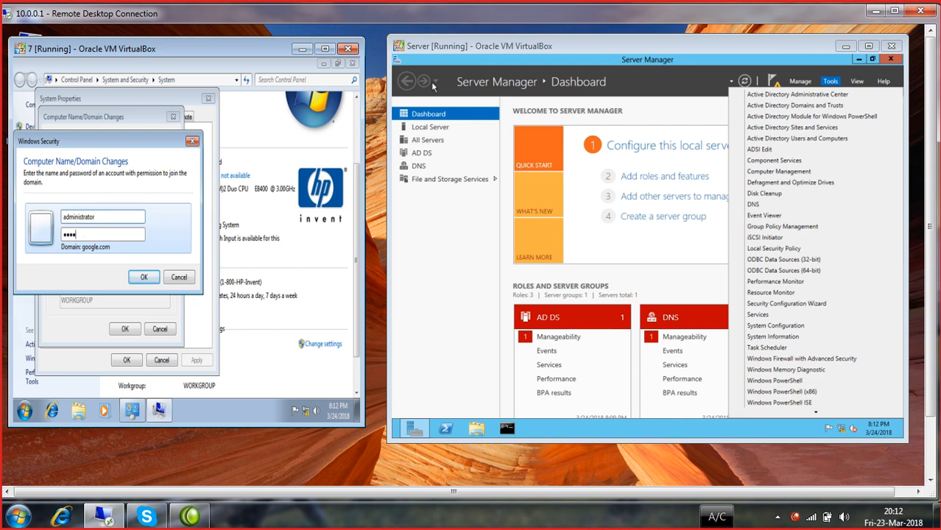
{"action": "type", "text": "****"}
{"action": "left_click", "coordinate": [135, 279]}
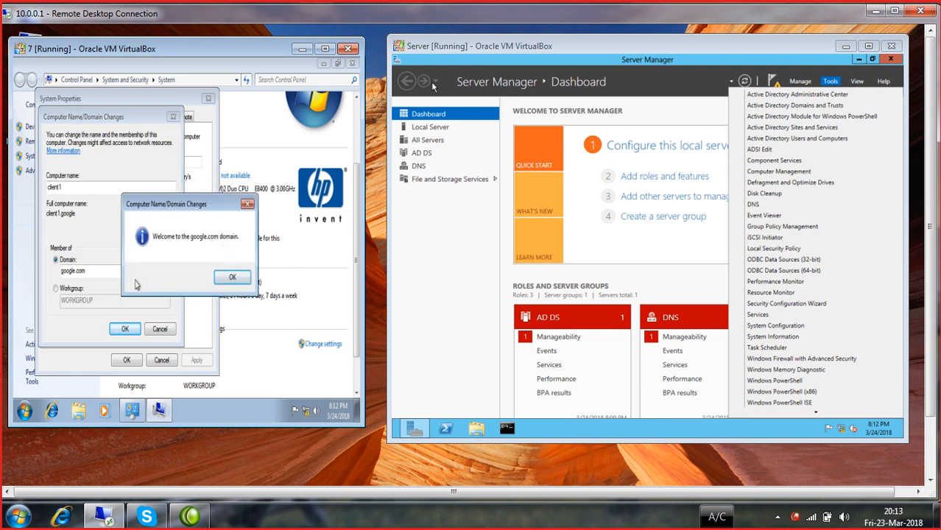
- Acknowledge the welcome and restart messages, restart the Windows 7 client, and reopen the server's Tools list
{"action": "left_click", "coordinate": [233, 277]}
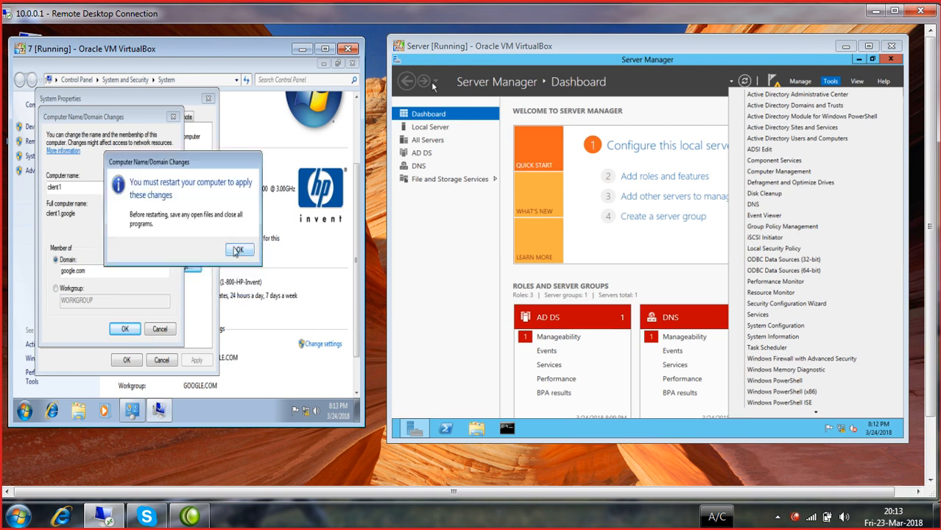
{"action": "left_click", "coordinate": [234, 254]}
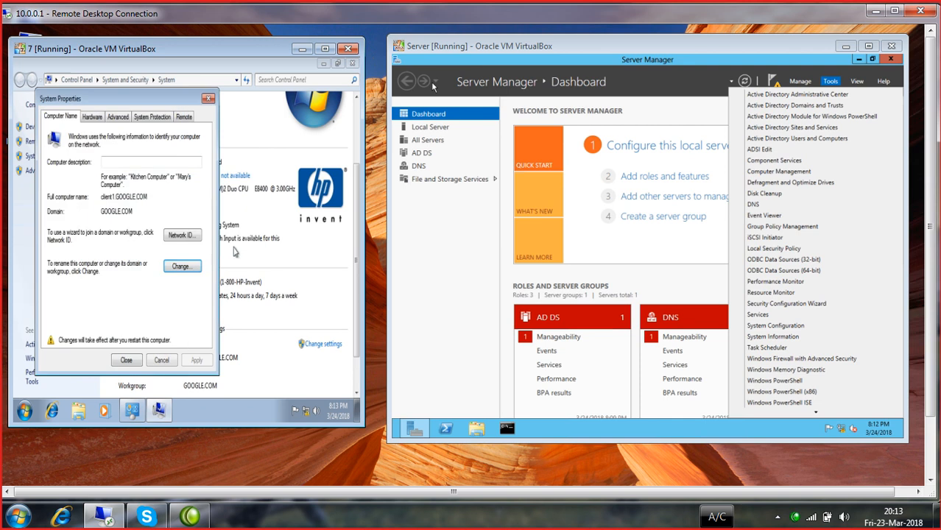
{"action": "left_click", "coordinate": [137, 361]}
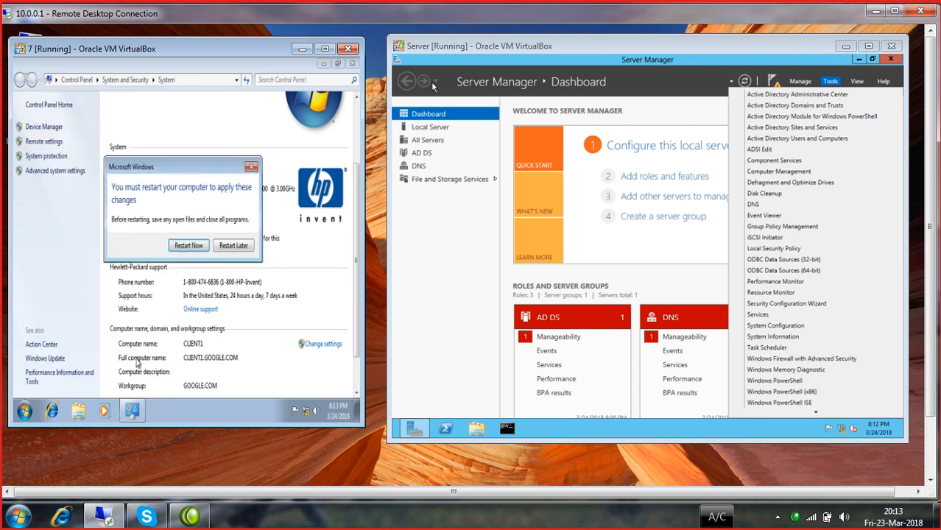
{"action": "left_click", "coordinate": [189, 246]}
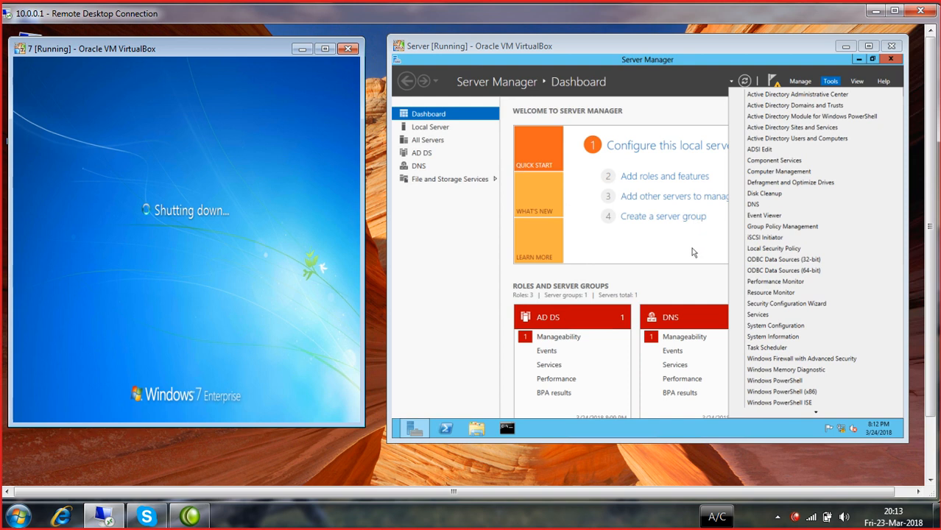
{"action": "left_click", "coordinate": [696, 254]}
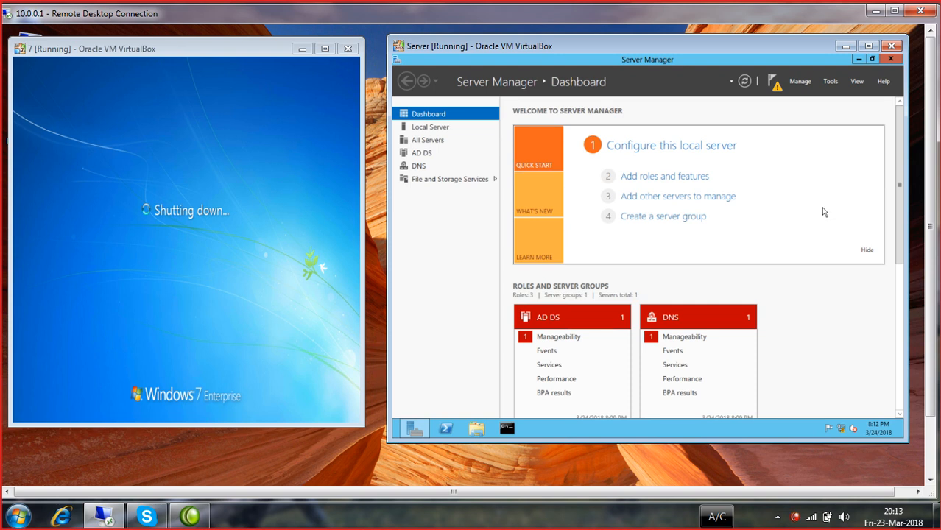
{"action": "left_click", "coordinate": [833, 83]}
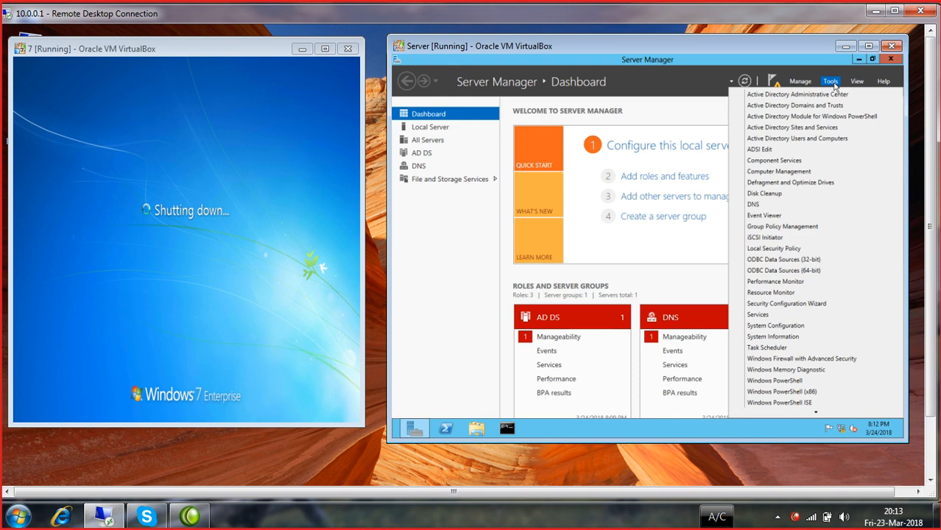
- Launch Active Directory Users and Computers and expand the GOOGLE.COM domain tree
{"action": "left_click", "coordinate": [792, 140]}
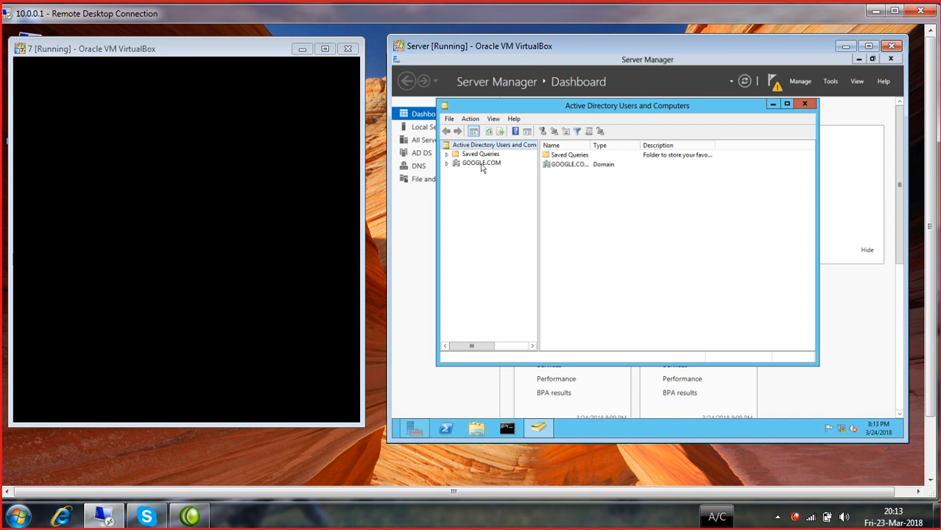
{"action": "left_click", "coordinate": [479, 163]}
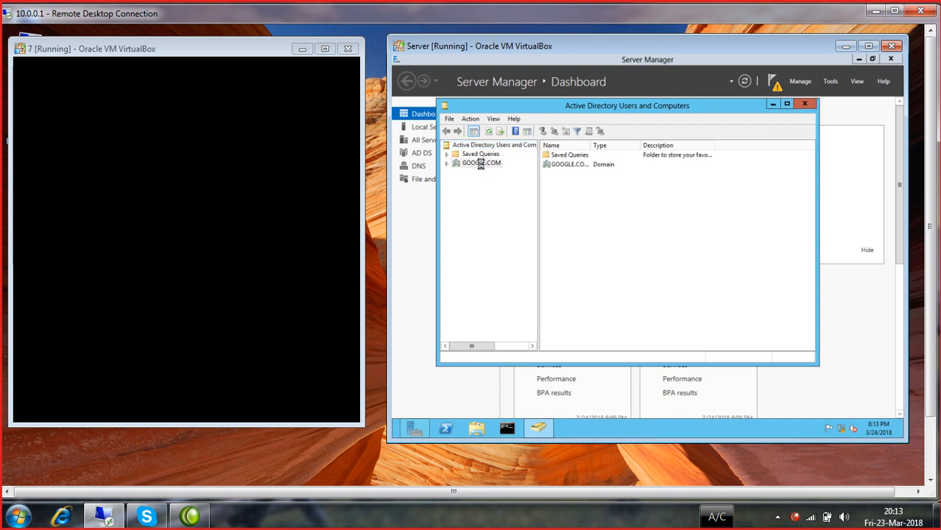
{"action": "double_click", "coordinate": [480, 164]}
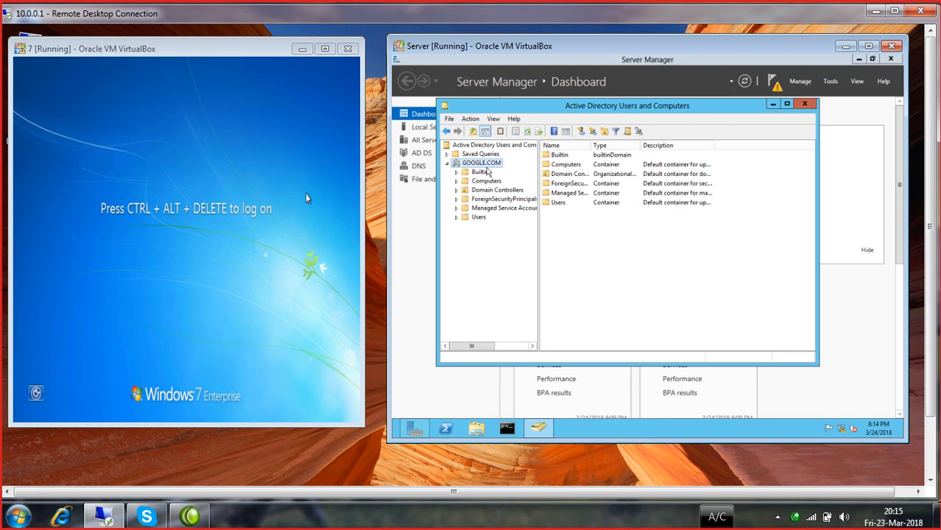
{"action": "left_click", "coordinate": [448, 163]}
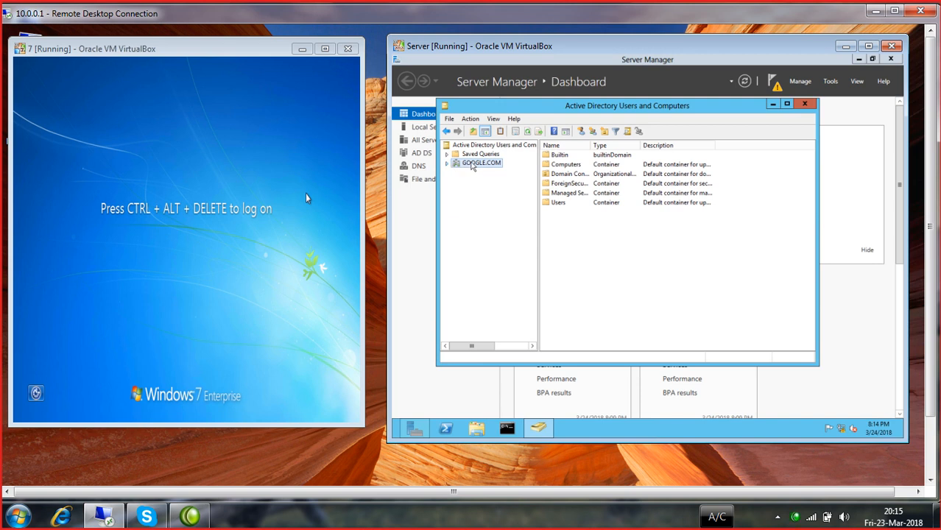
{"action": "double_click", "coordinate": [475, 164]}
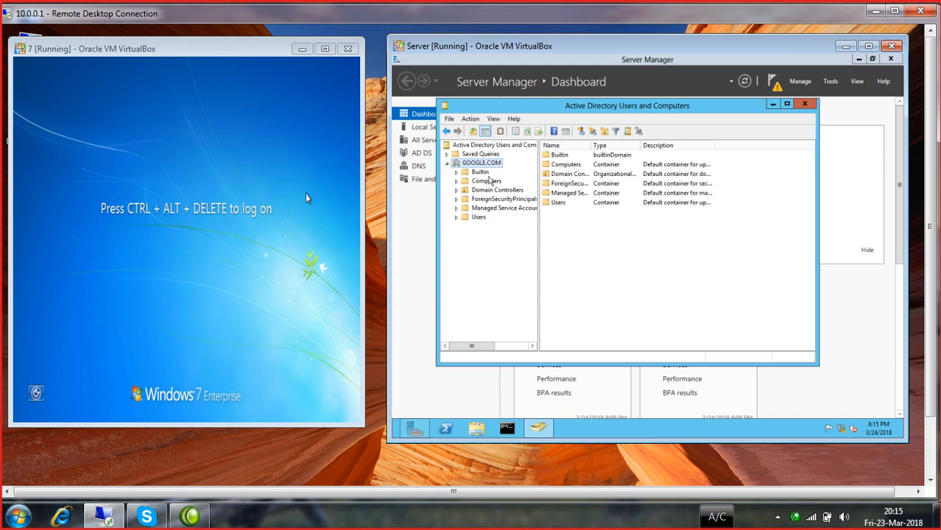
- Show the Builtin container's groups in a maximized server window with a widened Name column
{"action": "left_click", "coordinate": [480, 172]}
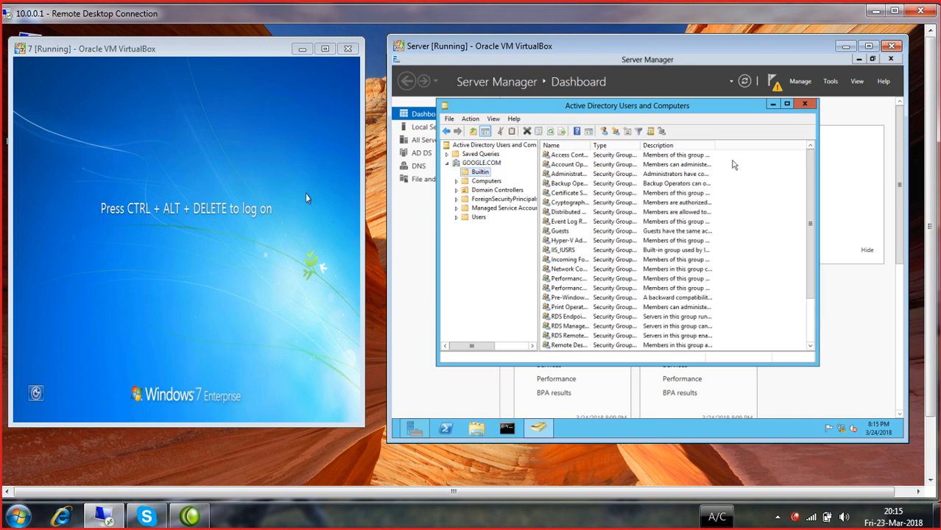
{"action": "left_click", "coordinate": [869, 46]}
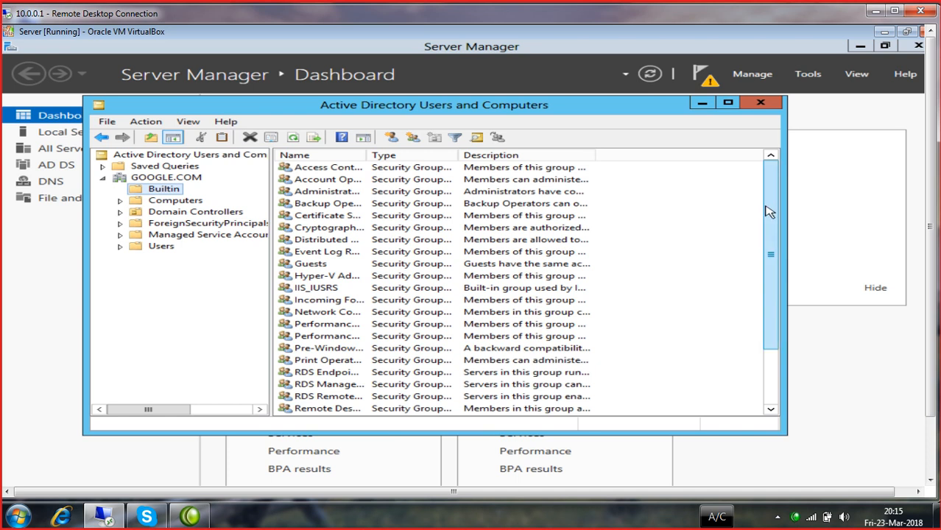
{"action": "left_click_drag", "start_coordinate": [767, 207], "coordinate": [757, 341]}
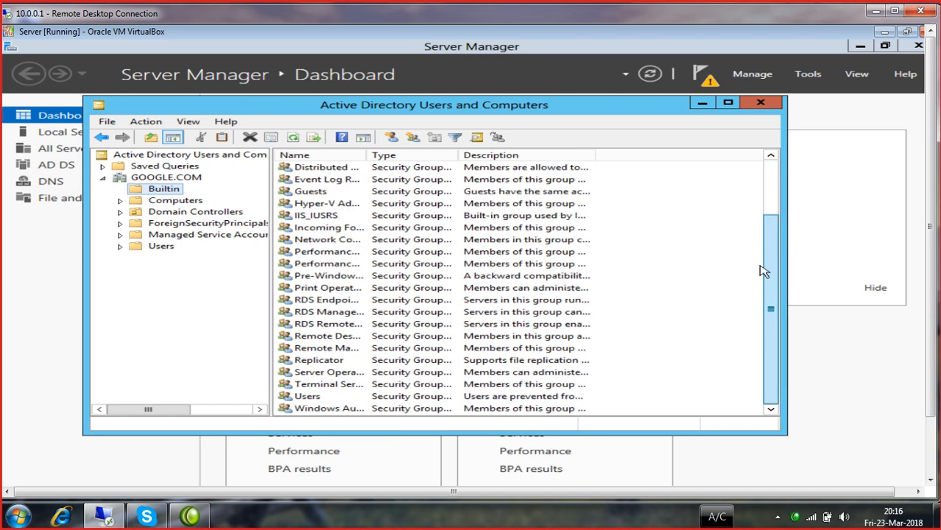
{"action": "left_click_drag", "start_coordinate": [762, 266], "coordinate": [770, 165]}
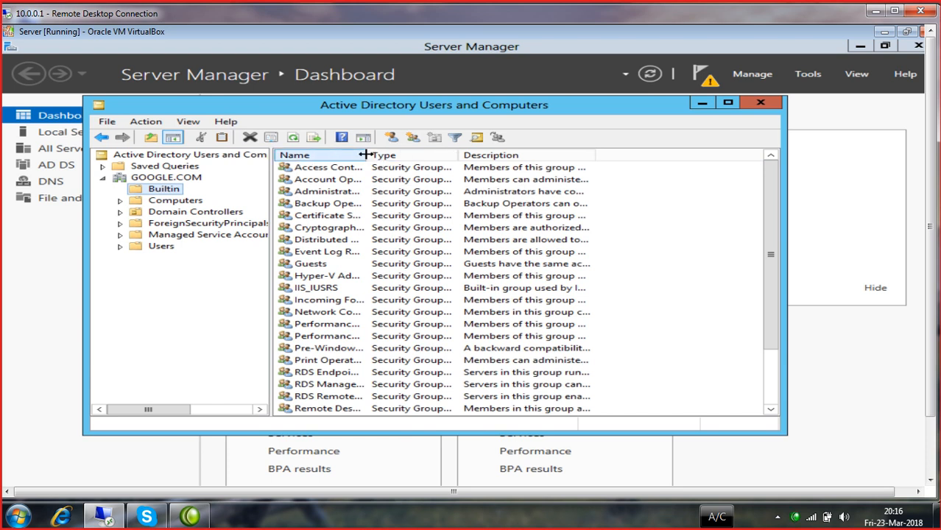
{"action": "left_click_drag", "start_coordinate": [365, 153], "coordinate": [456, 154]}
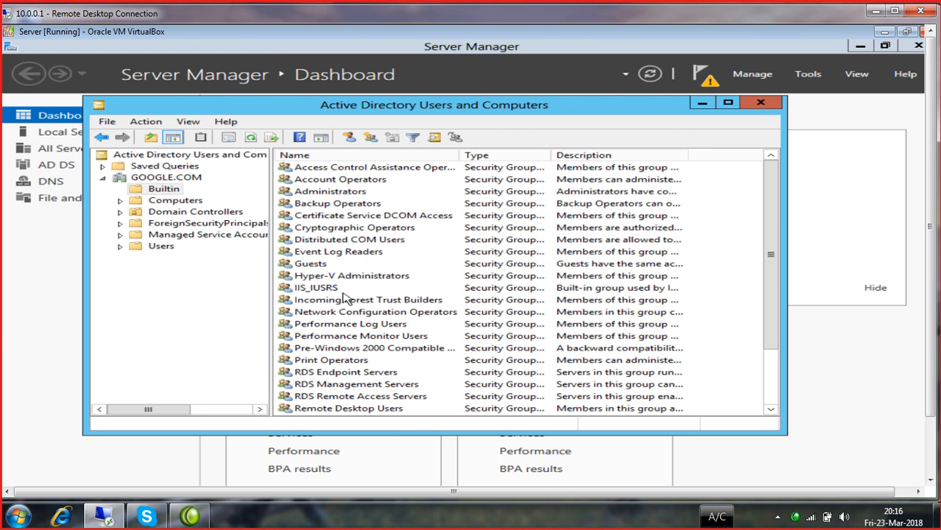
{"action": "scroll", "coordinate": [344, 295], "scroll_direction": "down", "scroll_amount": 1}
{"action": "scroll", "coordinate": [345, 296], "scroll_direction": "down", "scroll_amount": 1}
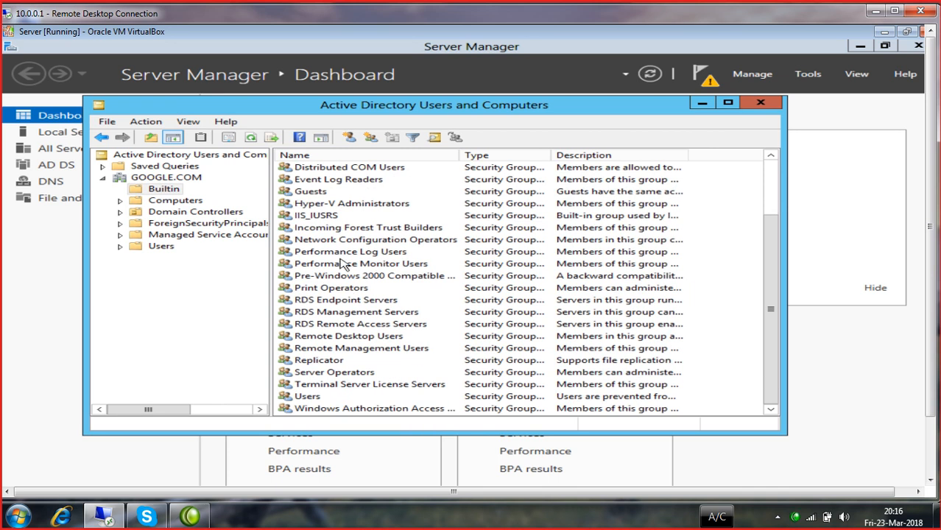
- Review the Performance Log Users group's Members, Member Of and Managed By tabs
{"action": "double_click", "coordinate": [339, 255]}
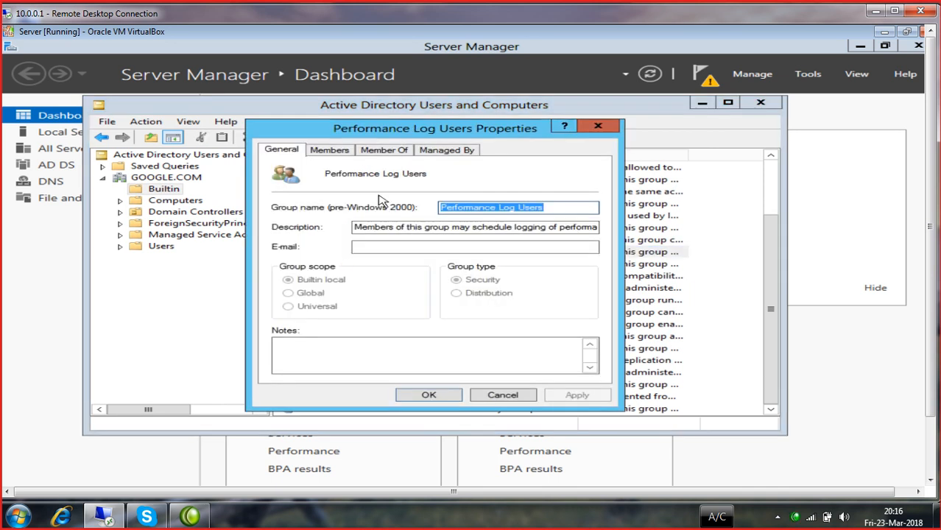
{"action": "left_click", "coordinate": [331, 150]}
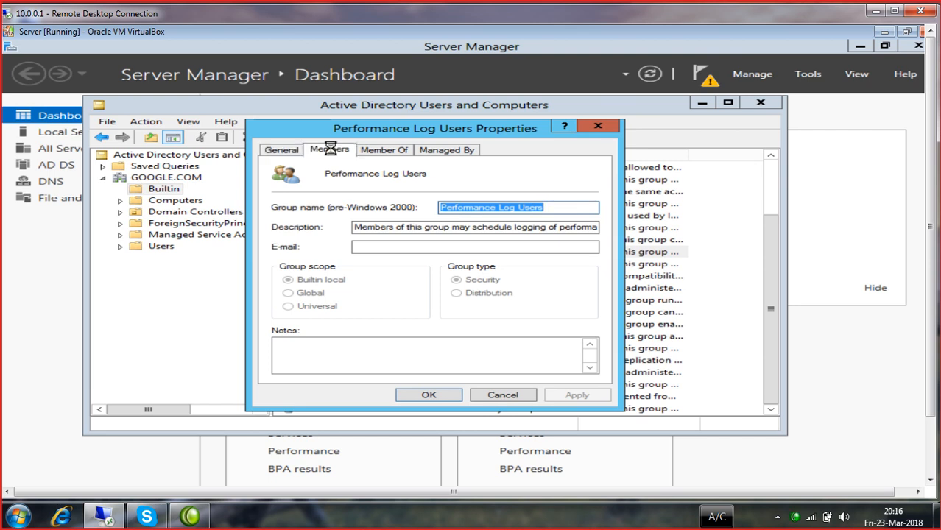
{"action": "left_click", "coordinate": [383, 155]}
{"action": "left_click", "coordinate": [444, 153]}
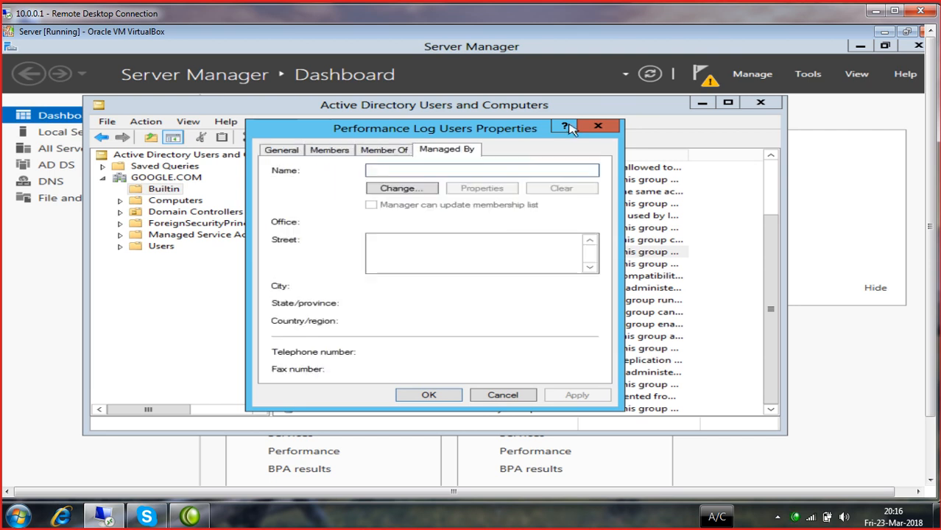
{"action": "left_click", "coordinate": [596, 127]}
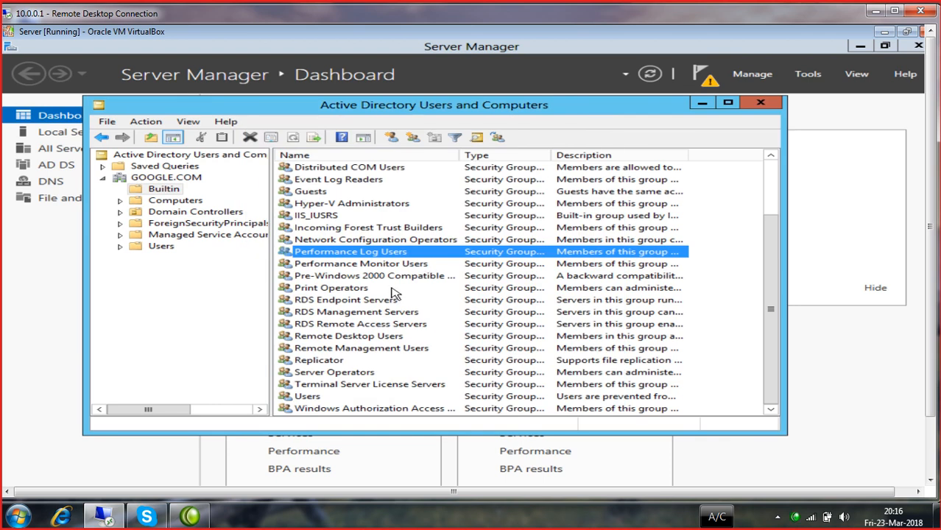
- Check that CLIENT1 appears under Computers, then restore the server window and switch to Windows 7
{"action": "left_click", "coordinate": [161, 203]}
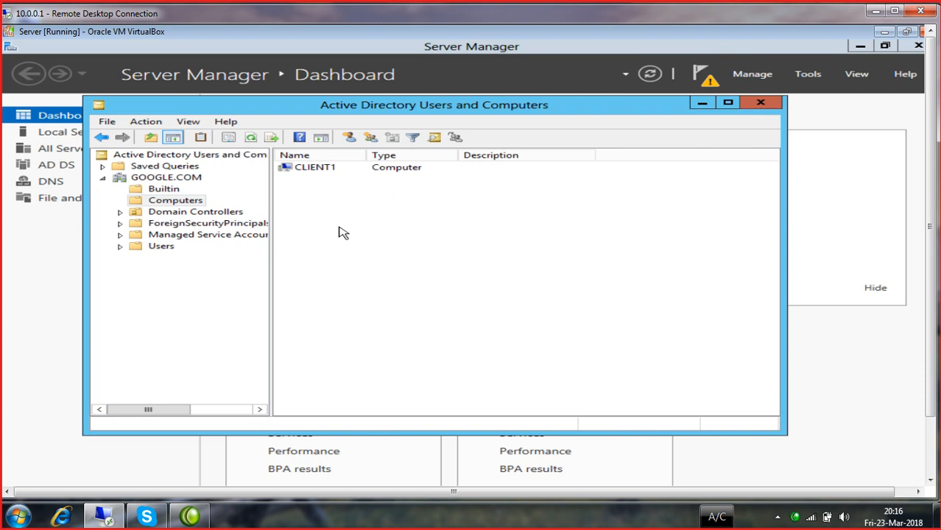
{"action": "key", "text": "alt"}
{"action": "key", "text": "alt"}
{"action": "left_click", "coordinate": [906, 31]}
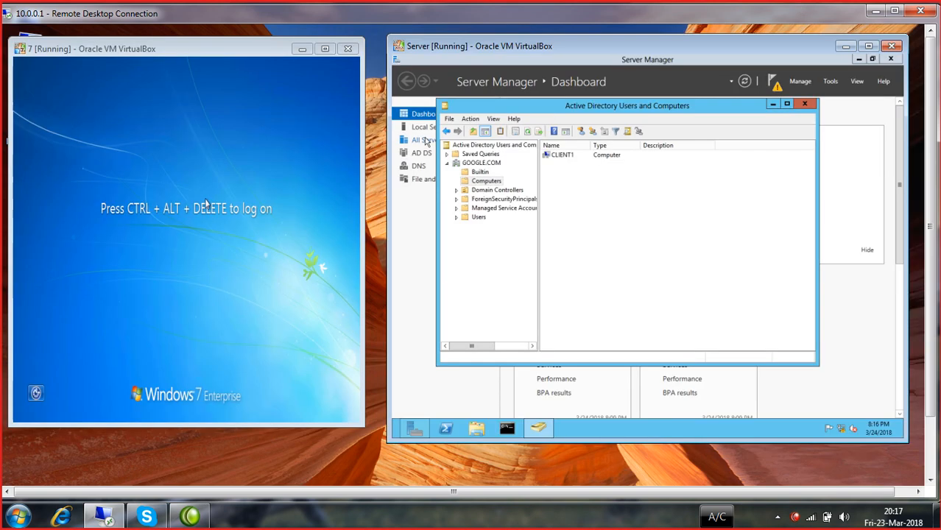
{"action": "left_click", "coordinate": [203, 204]}
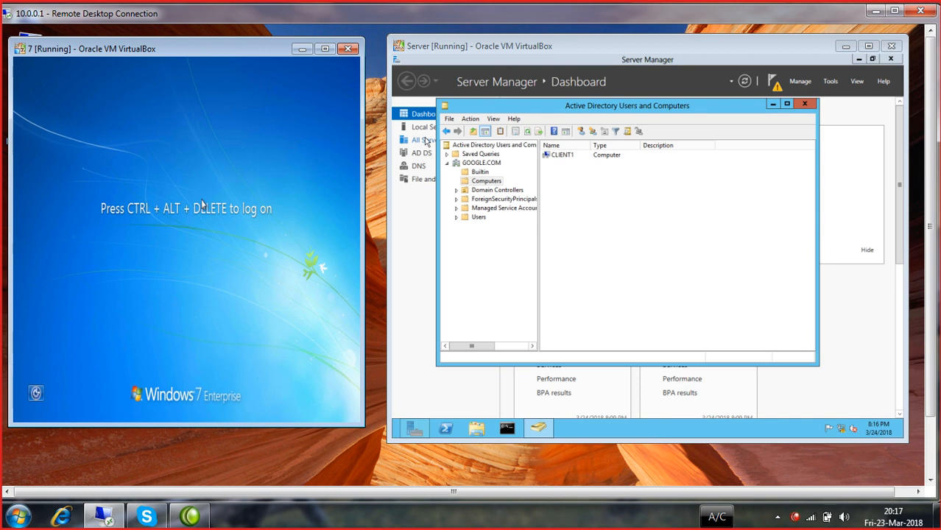
- Sign in to the Windows 7 client with the local account password, retrying after the error
{"action": "key", "text": "ctrl+Delete"}
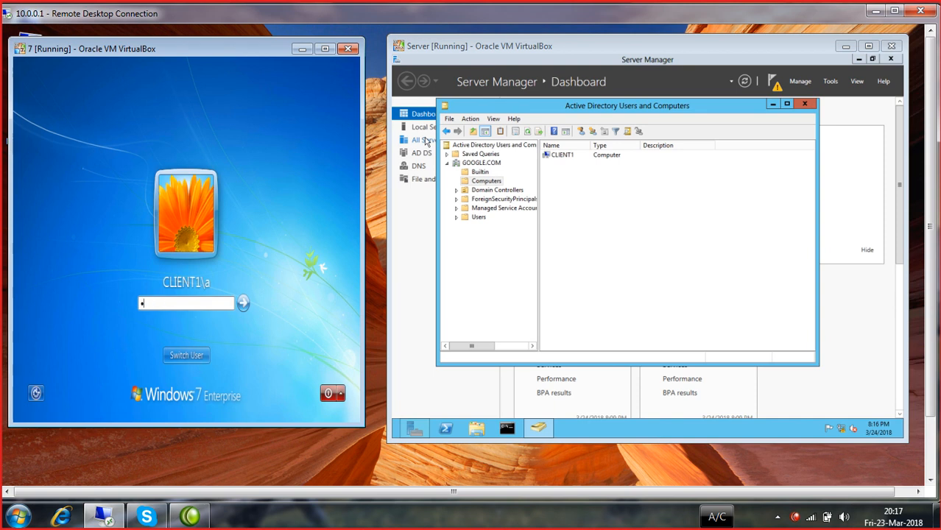
{"action": "key", "text": "Return"}
{"action": "key", "text": "Return"}
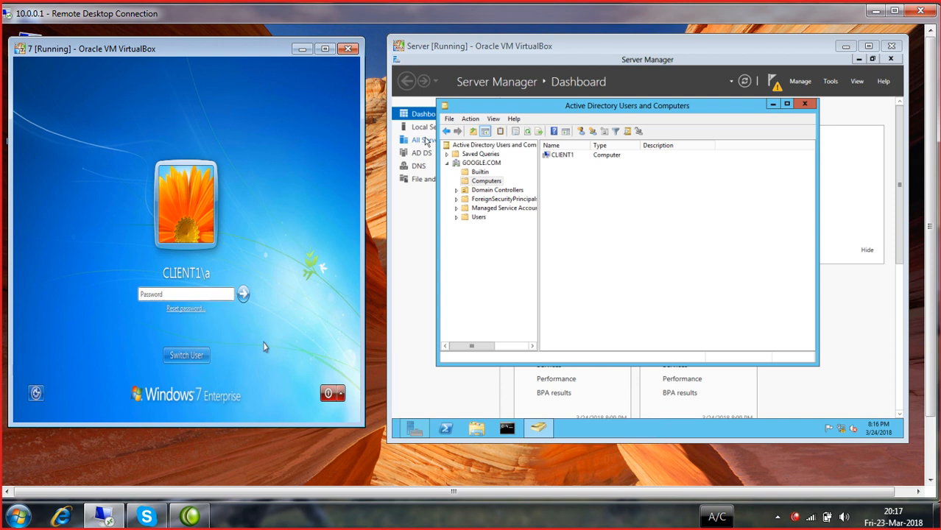
{"action": "left_click", "coordinate": [243, 293]}
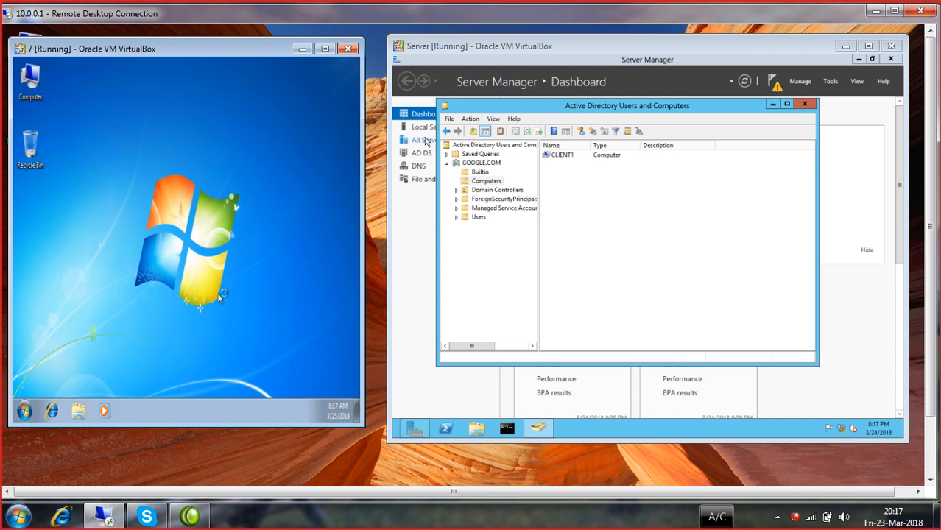
{"action": "right_click", "coordinate": [147, 130]}
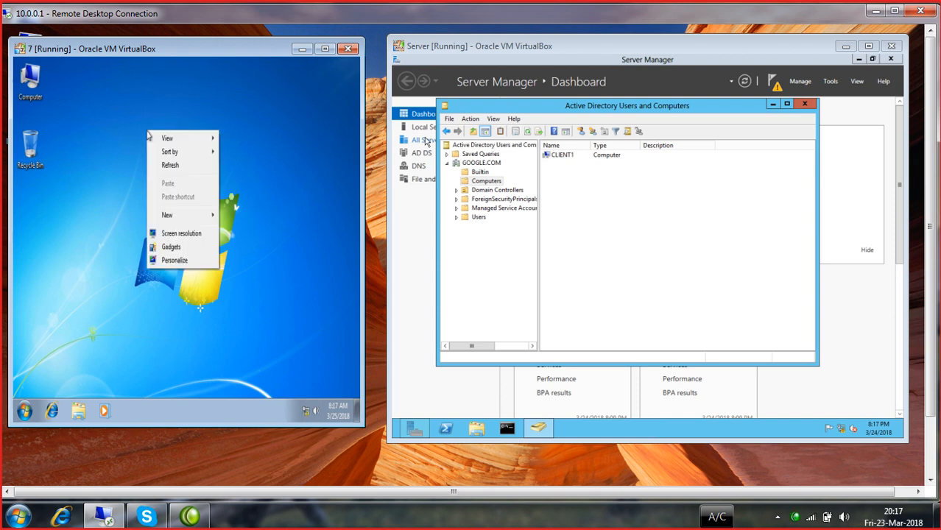
{"action": "left_click", "coordinate": [175, 260]}
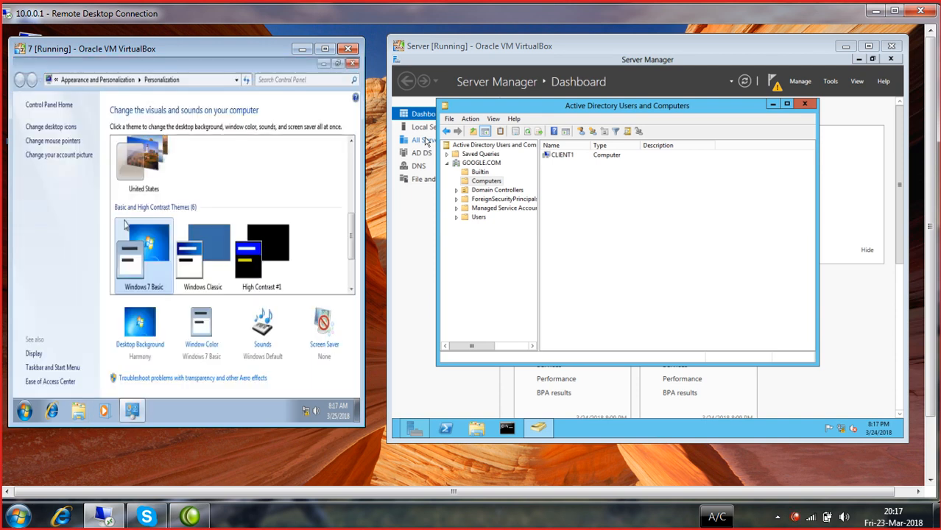
{"action": "left_click", "coordinate": [62, 129]}
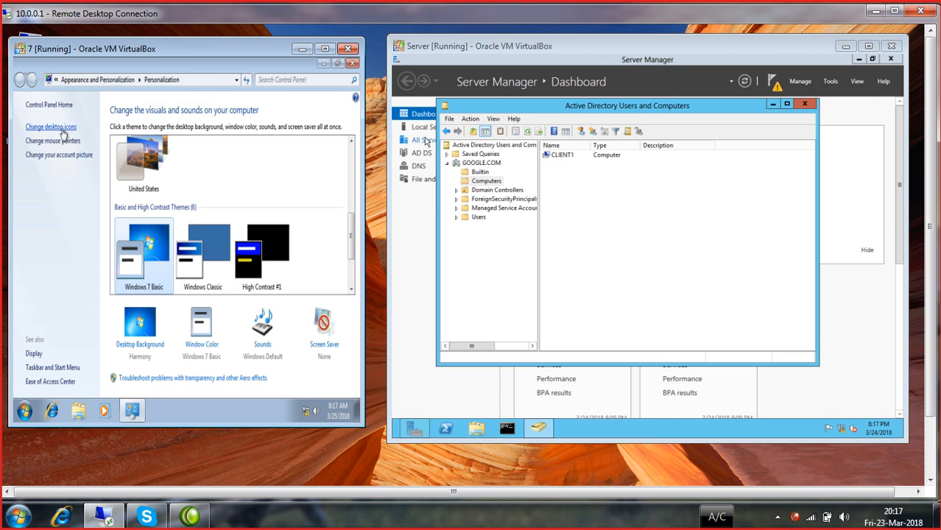
{"action": "left_click", "coordinate": [57, 157]}
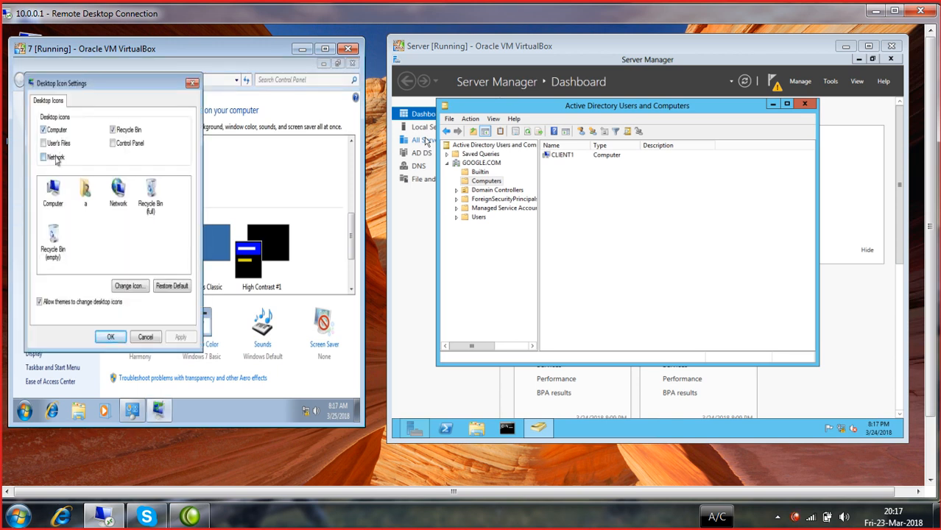
{"action": "left_click", "coordinate": [190, 339]}
{"action": "left_click", "coordinate": [107, 338]}
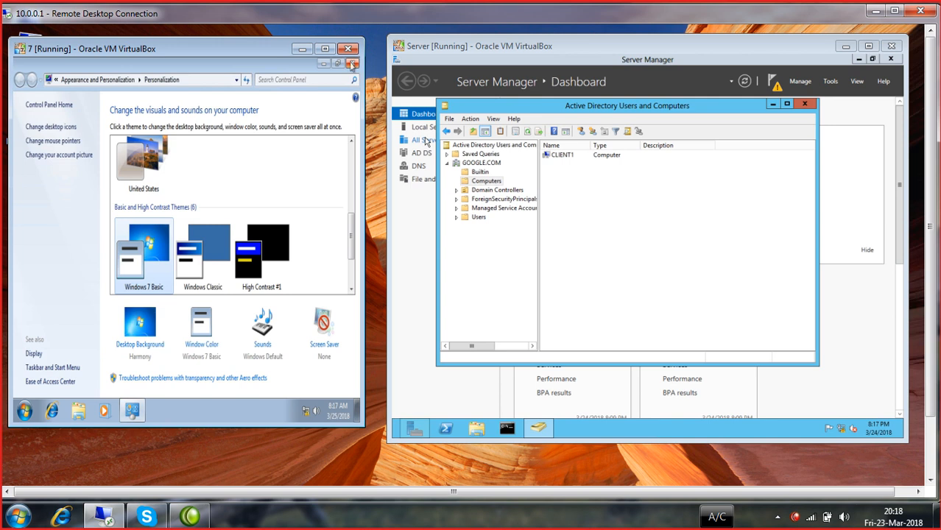
{"action": "left_click", "coordinate": [350, 64]}
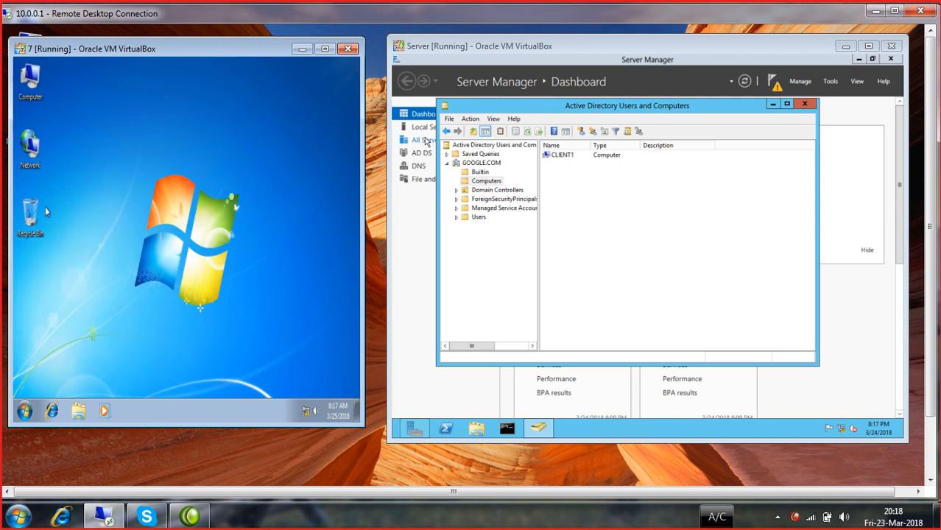
- From the Network window, turn on network discovery and file sharing, check CLIENT1, then close it
{"action": "double_click", "coordinate": [32, 156]}
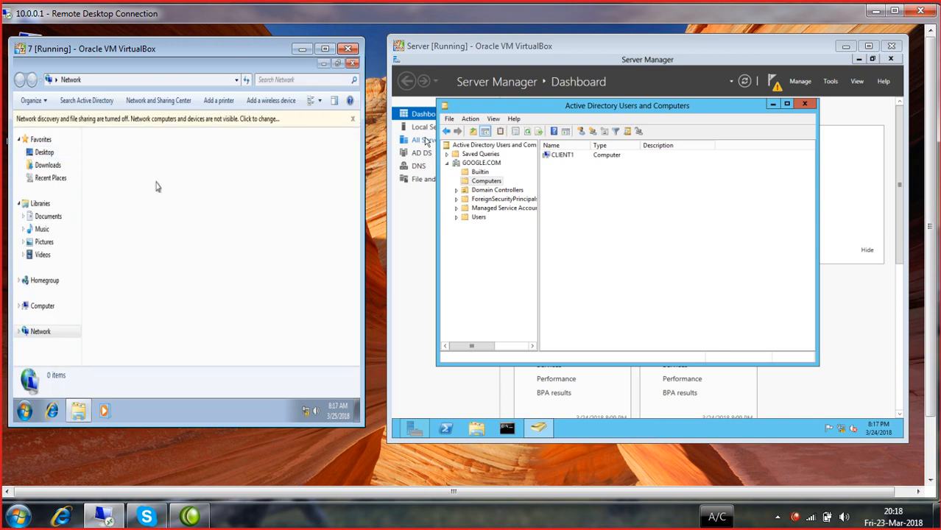
{"action": "left_click", "coordinate": [129, 119]}
{"action": "left_click", "coordinate": [150, 125]}
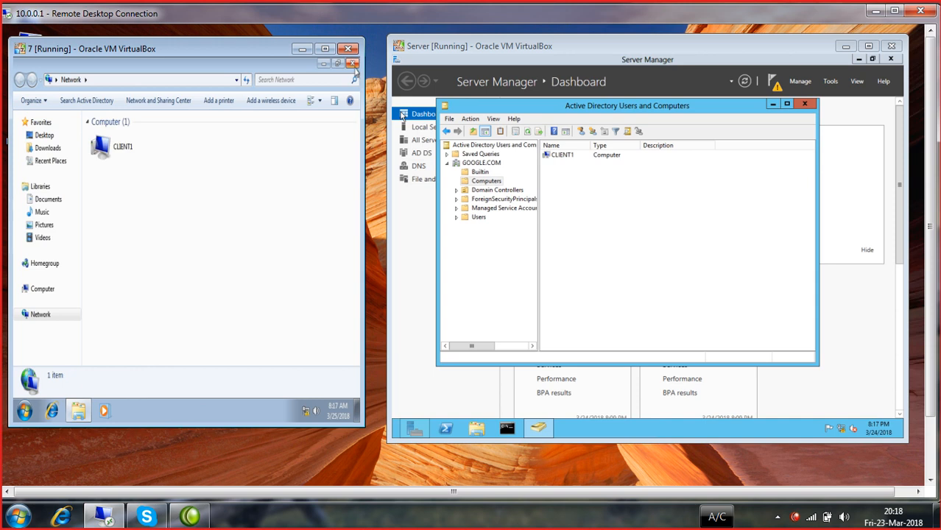
{"action": "left_click", "coordinate": [126, 147]}
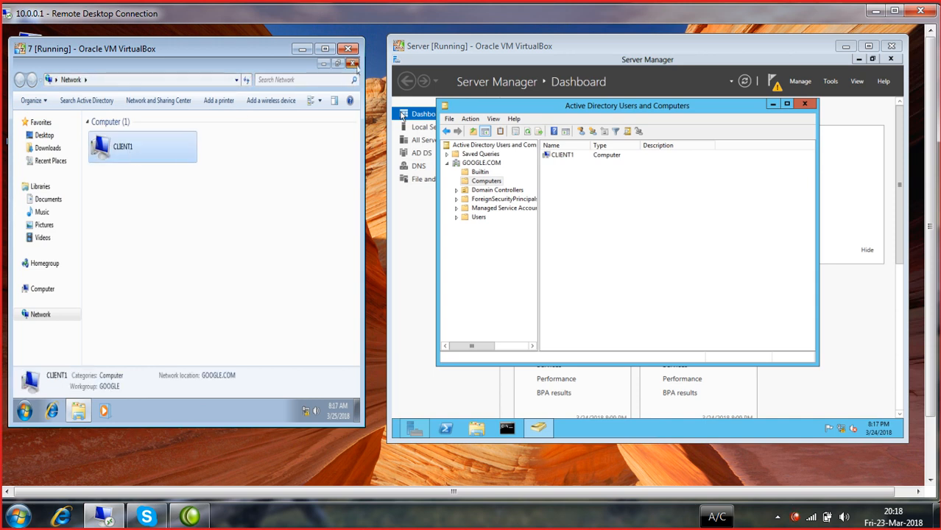
{"action": "left_click", "coordinate": [353, 64]}
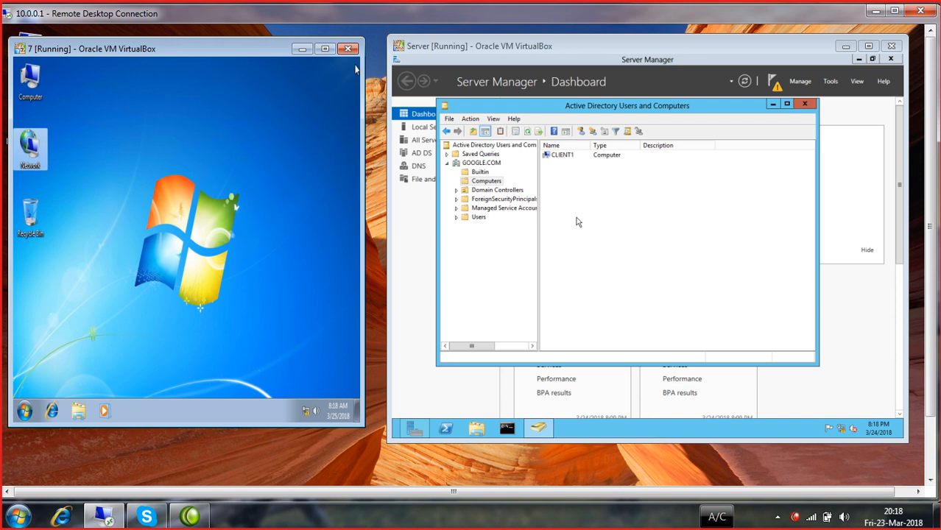
- Expand GOOGLE.COM and view Computers and Domain Controllers, widening the Site column
{"action": "left_click", "coordinate": [447, 164]}
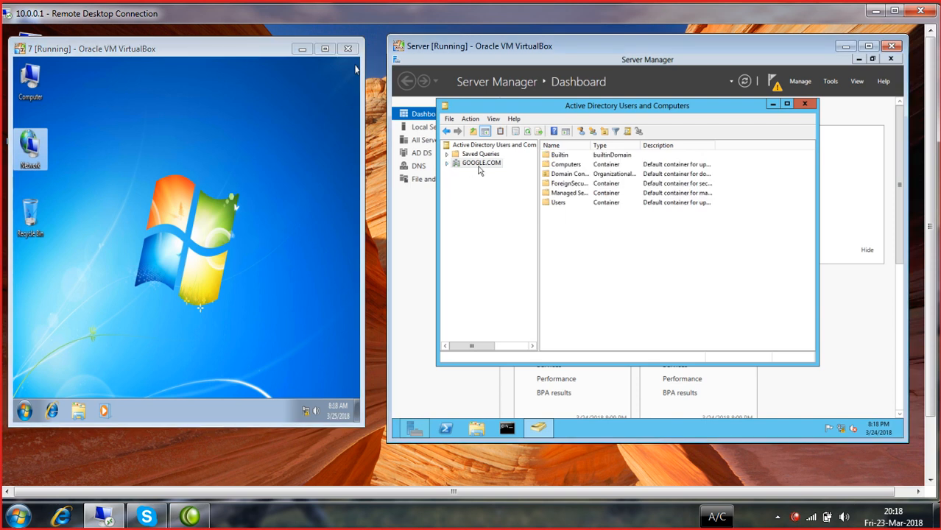
{"action": "double_click", "coordinate": [481, 164]}
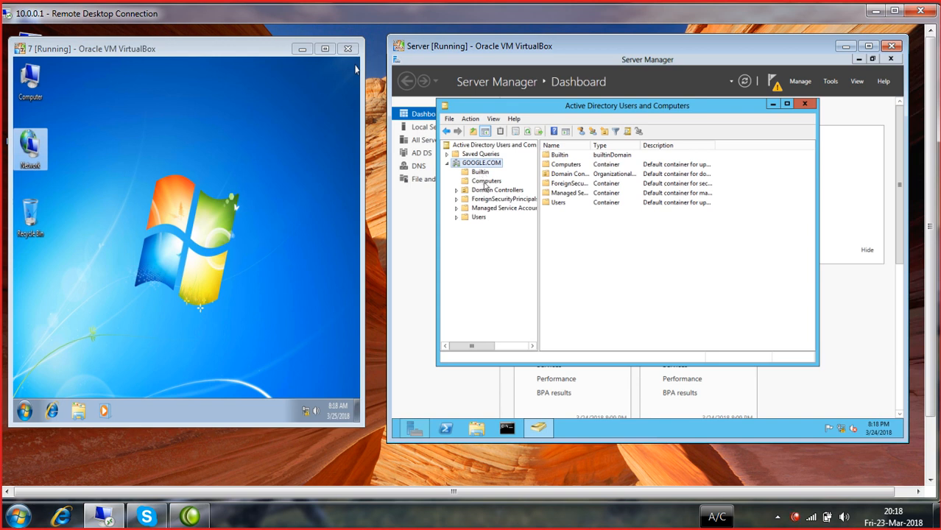
{"action": "left_click", "coordinate": [485, 184]}
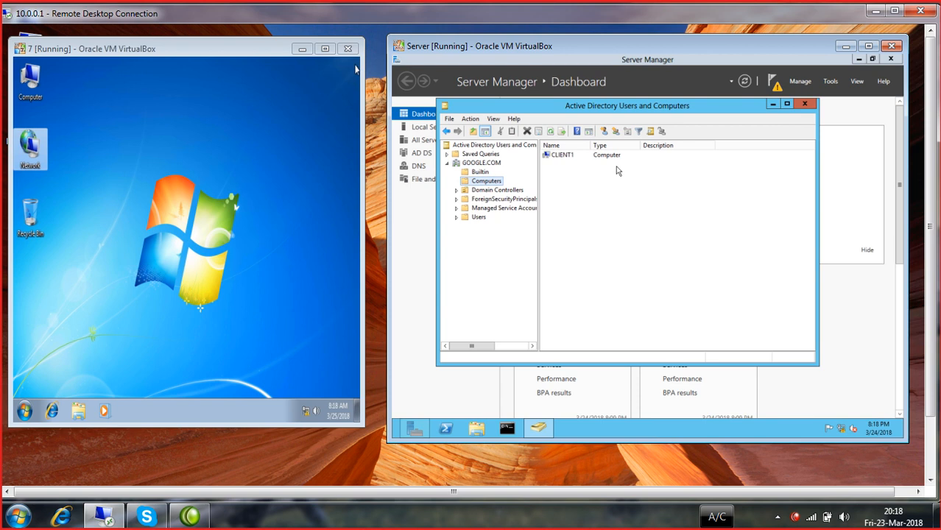
{"action": "left_click", "coordinate": [491, 191]}
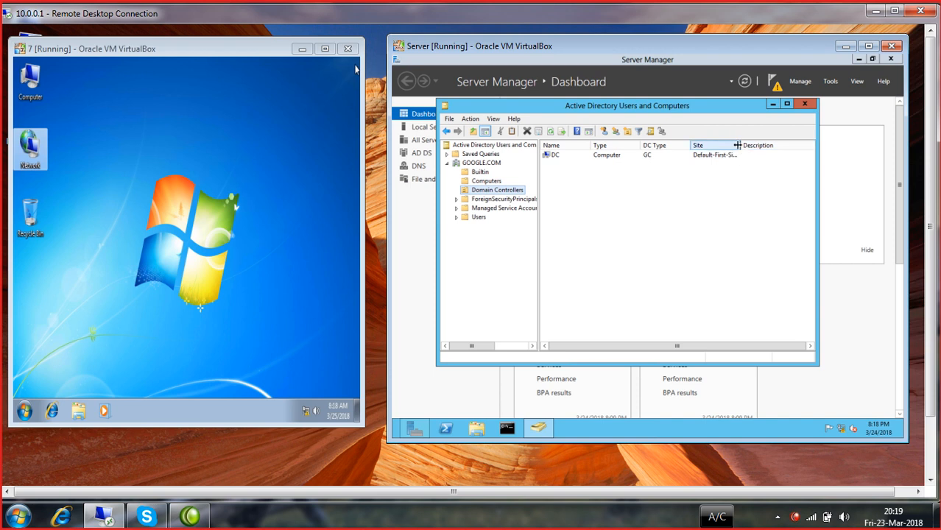
{"action": "left_click_drag", "start_coordinate": [739, 145], "coordinate": [744, 145]}
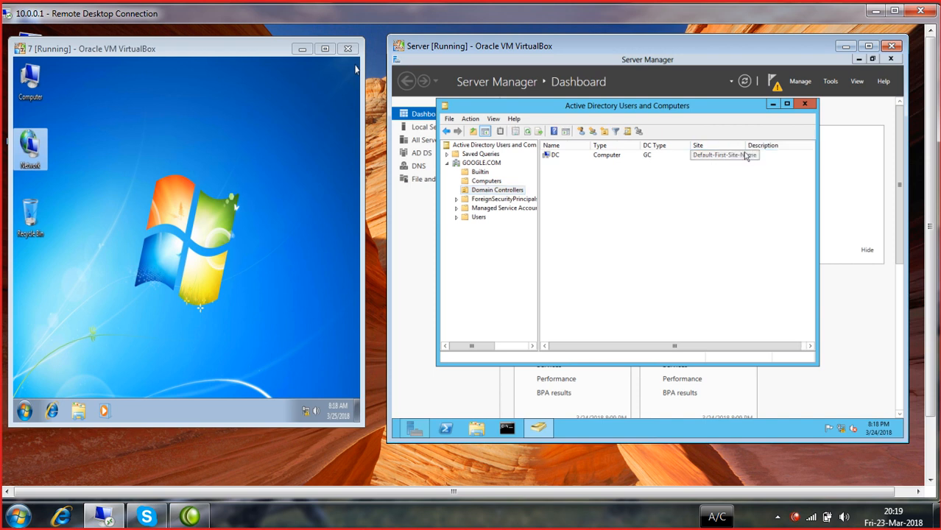
{"action": "left_click_drag", "start_coordinate": [745, 145], "coordinate": [771, 146]}
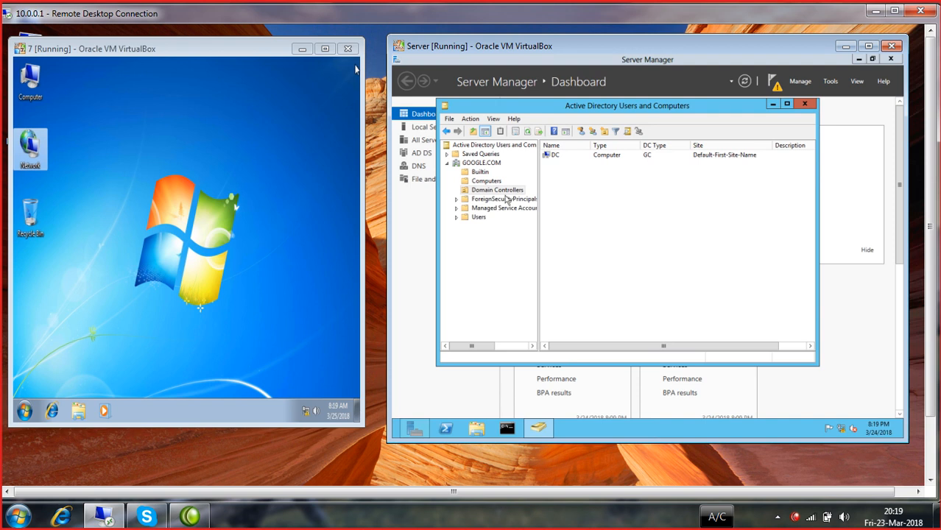
- Browse ForeignSecurityPrincipals and Managed Service Accounts, then open the Users container
{"action": "left_click", "coordinate": [502, 200]}
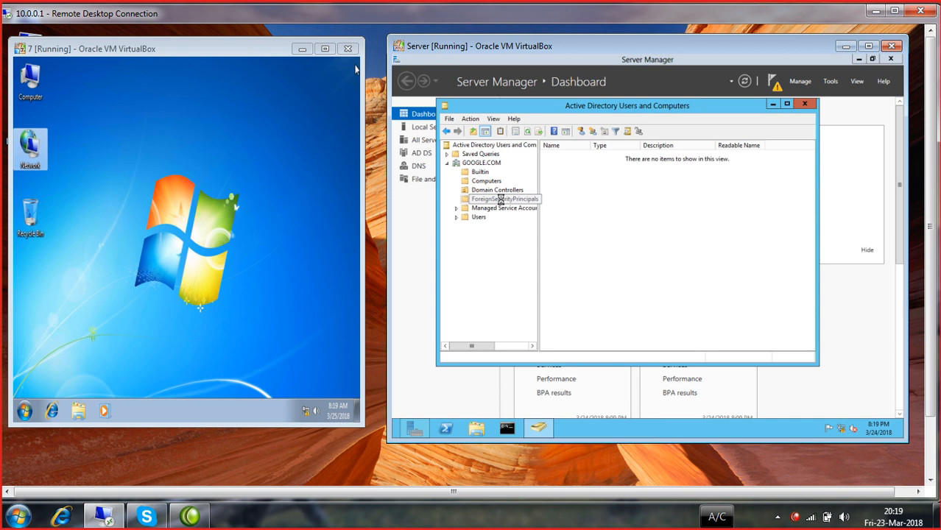
{"action": "right_click", "coordinate": [500, 200]}
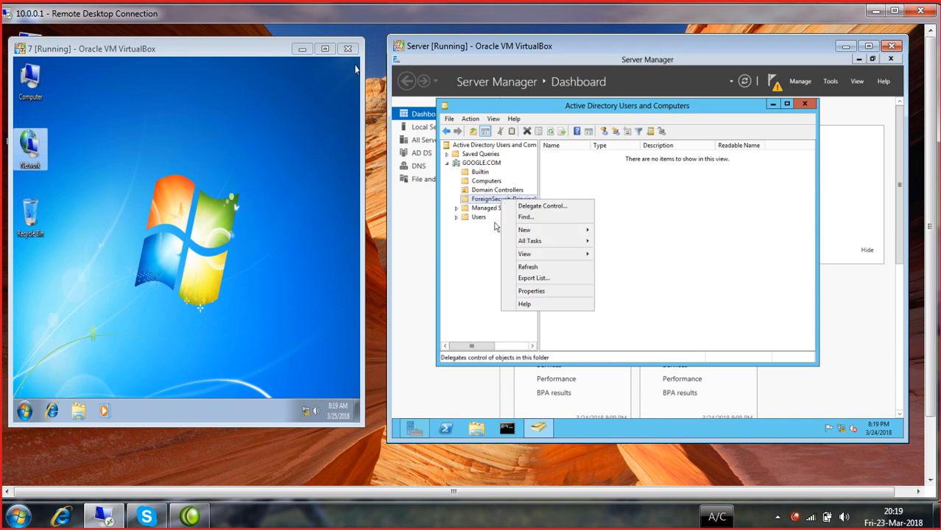
{"action": "left_click", "coordinate": [489, 232]}
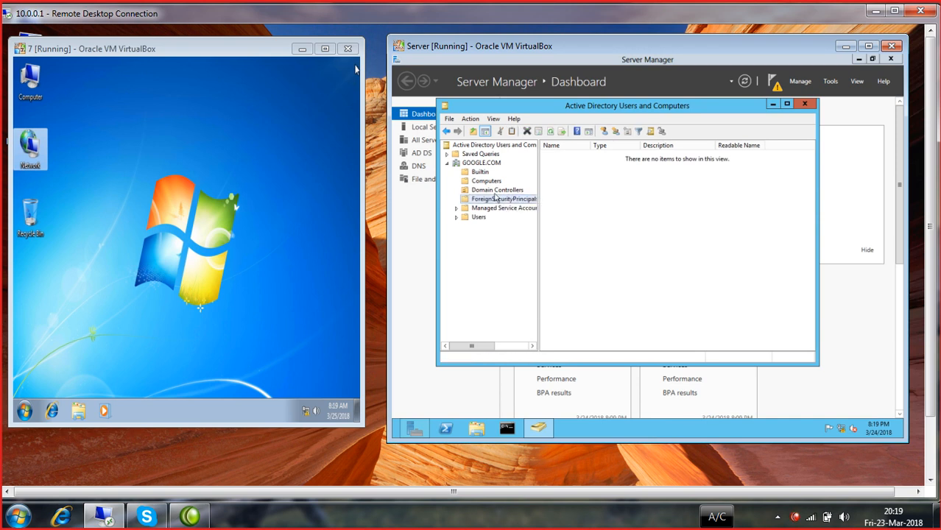
{"action": "left_click", "coordinate": [491, 209]}
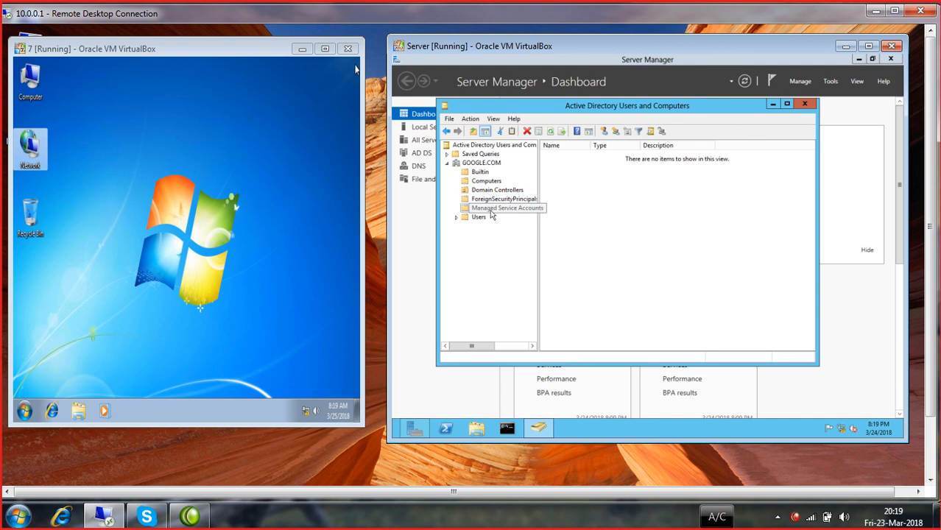
{"action": "left_click", "coordinate": [492, 199]}
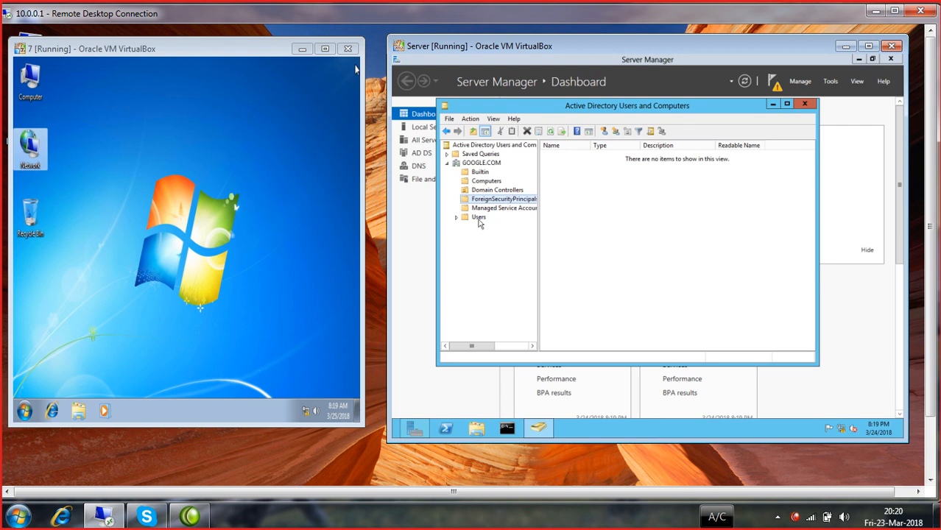
{"action": "left_click", "coordinate": [478, 221]}
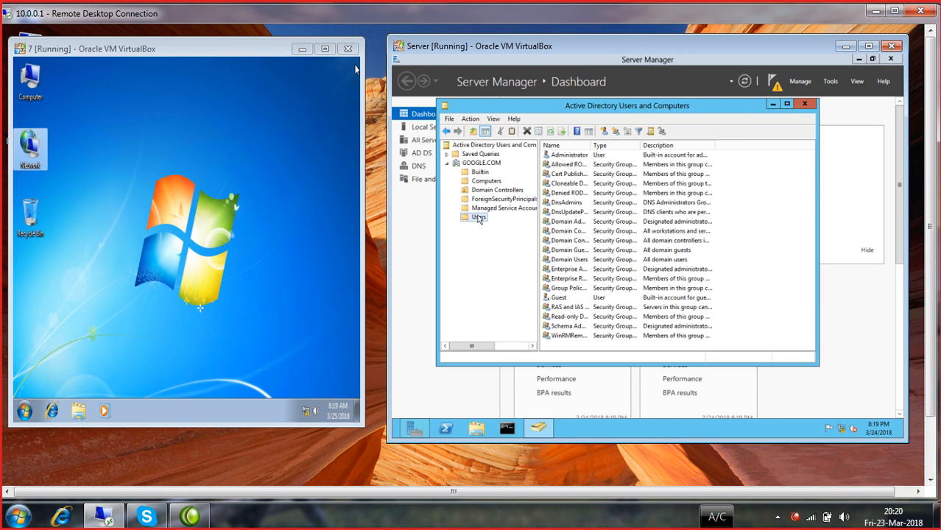
- Create a new user in Users, entering its first name and logon name, and continue to the password page
{"action": "right_click", "coordinate": [477, 219]}
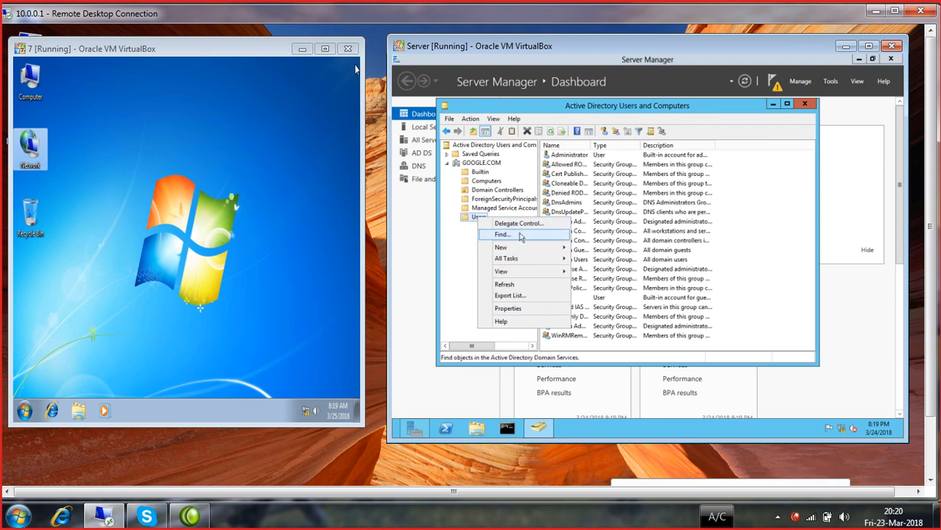
{"action": "mouse_move", "coordinate": [513, 248]}
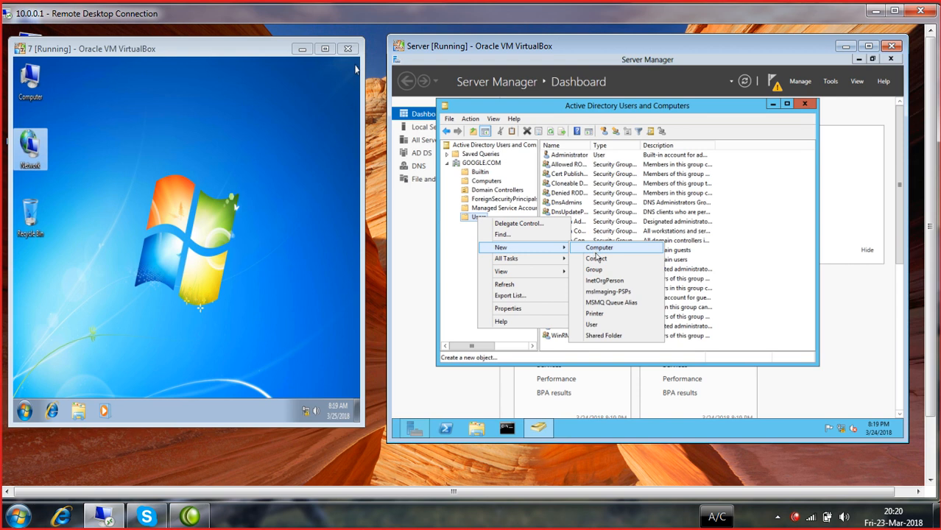
{"action": "left_click", "coordinate": [594, 327]}
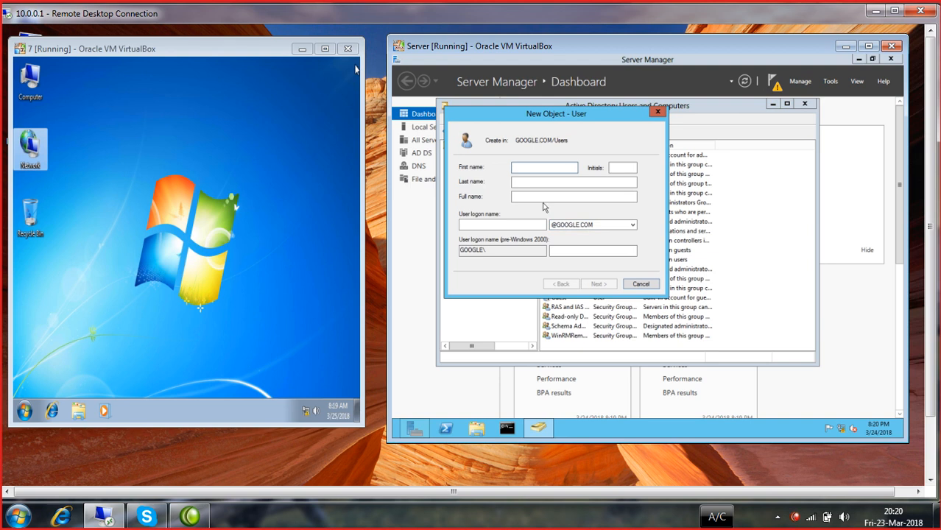
{"action": "type", "text": "usman"}
{"action": "key", "text": "Tab"}
{"action": "key", "text": "Tab"}
{"action": "key", "text": "Tab"}
{"action": "key", "text": "Tab"}
{"action": "type", "text": "us"}
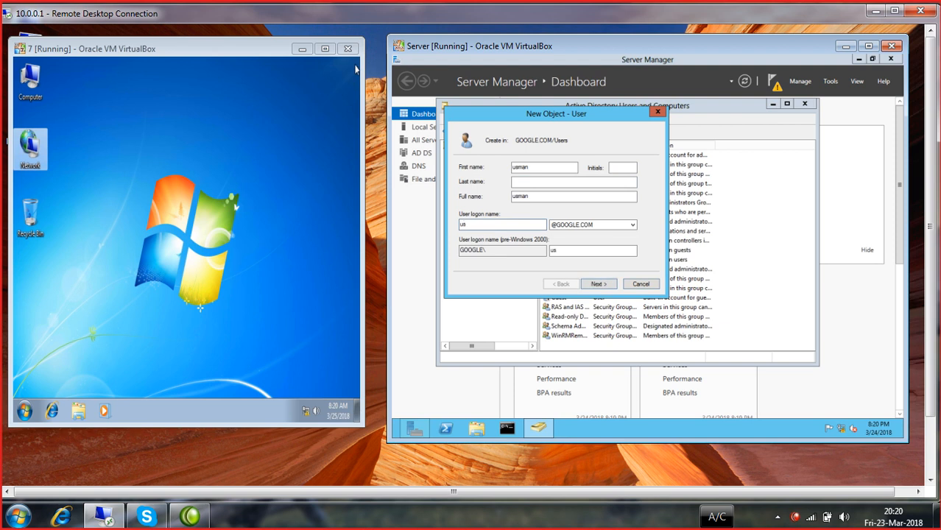
{"action": "type", "text": "man"}
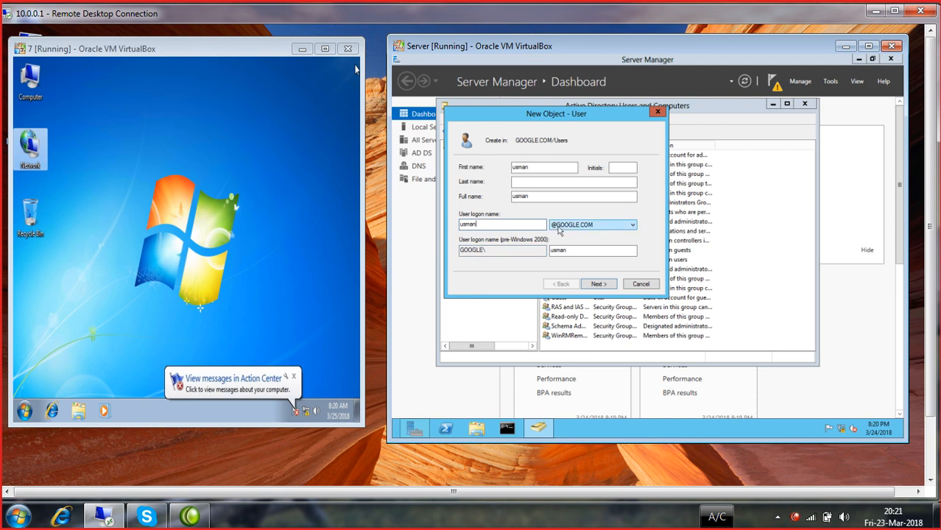
{"action": "left_click", "coordinate": [595, 285]}
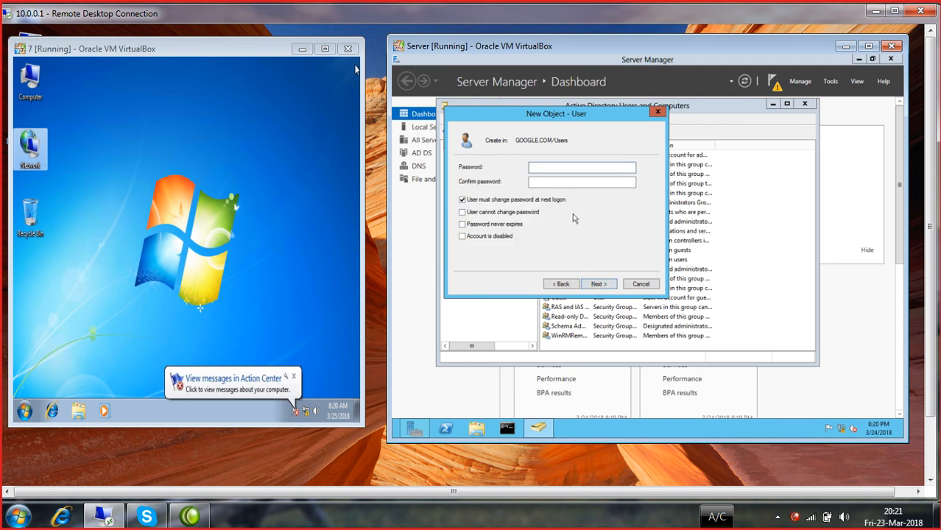
- Set and confirm the new user's password, keep change-at-next-logon required, and finish
{"action": "type", "text": "********"}
{"action": "key", "text": "Tab"}
{"action": "type", "text": "********"}
{"action": "left_click", "coordinate": [597, 283]}
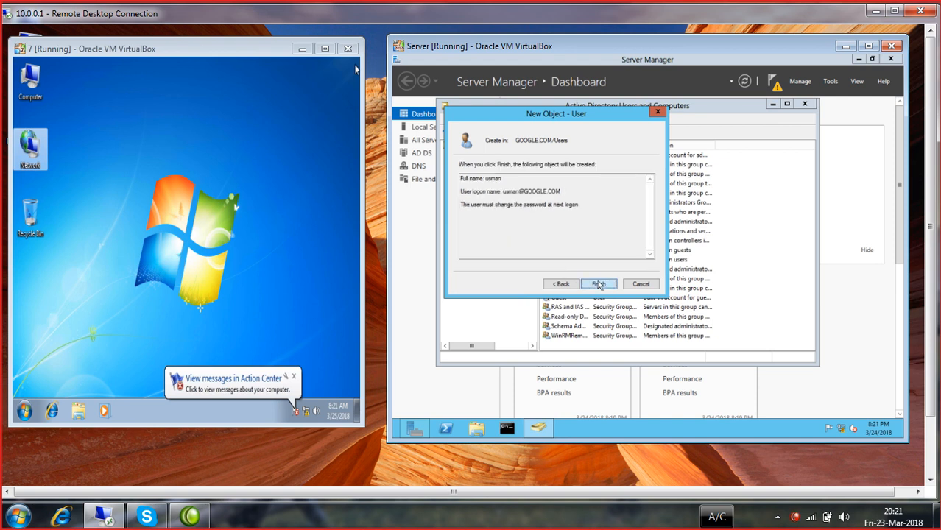
{"action": "left_click", "coordinate": [598, 283]}
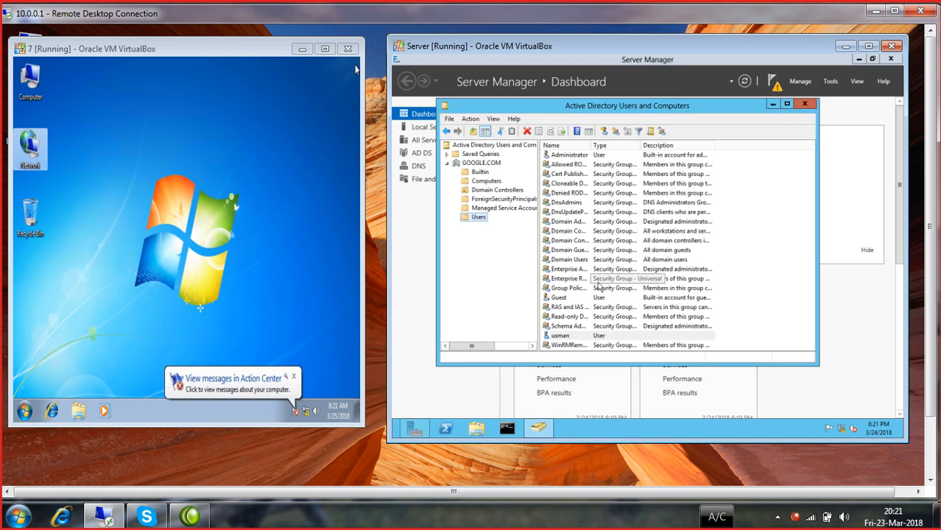
- Lock the Windows 7 session using the Start menu's Shut down options
{"action": "left_click", "coordinate": [270, 247]}
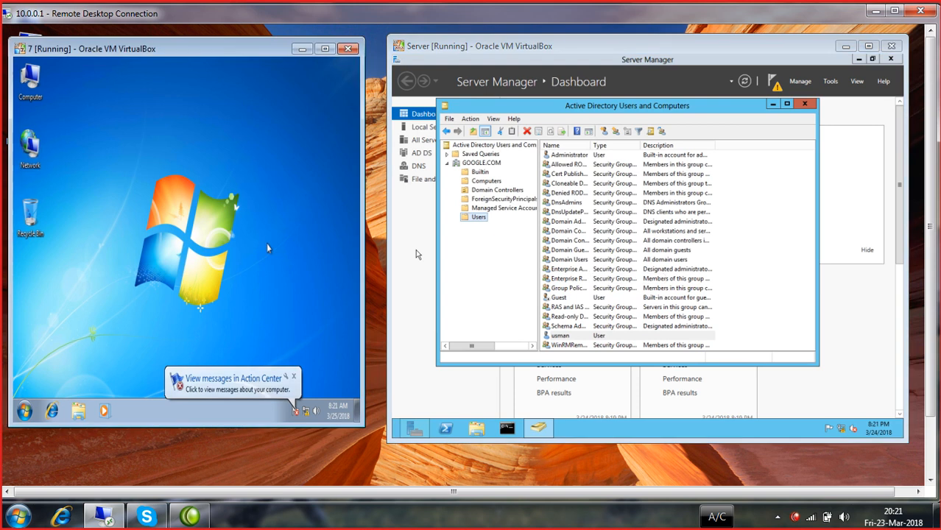
{"action": "left_click", "coordinate": [28, 410]}
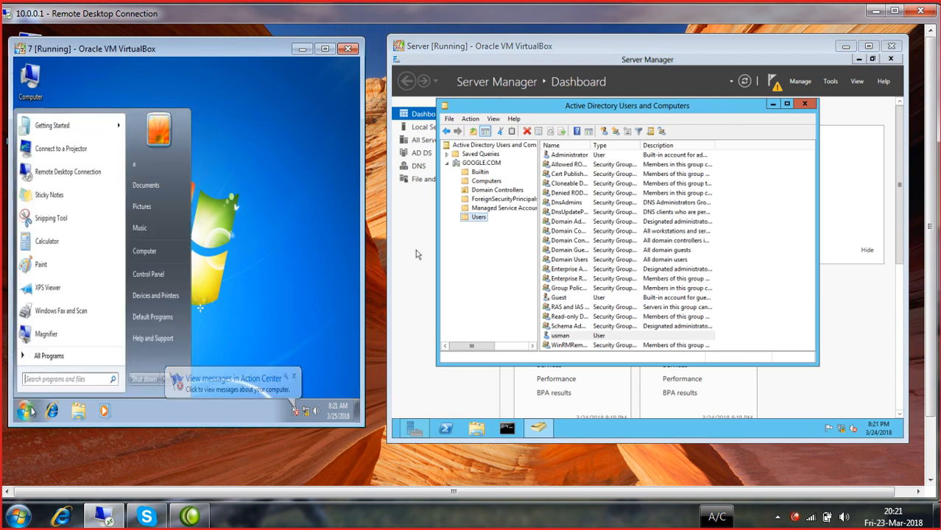
{"action": "left_click", "coordinate": [165, 380]}
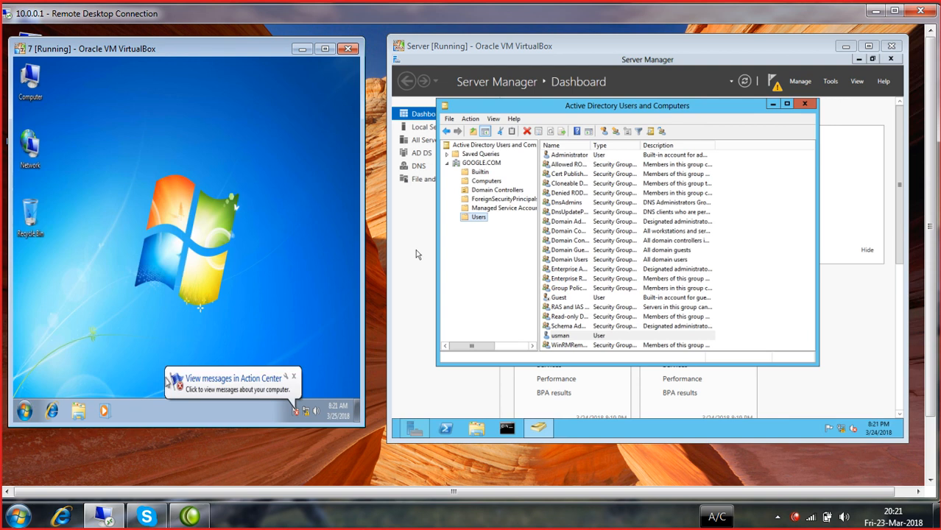
{"action": "left_click", "coordinate": [25, 410]}
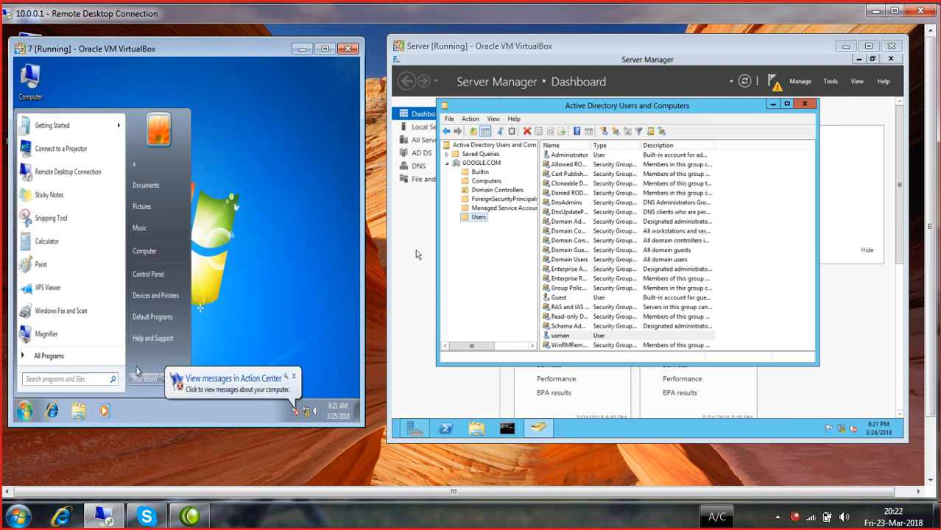
{"action": "left_click", "coordinate": [164, 378]}
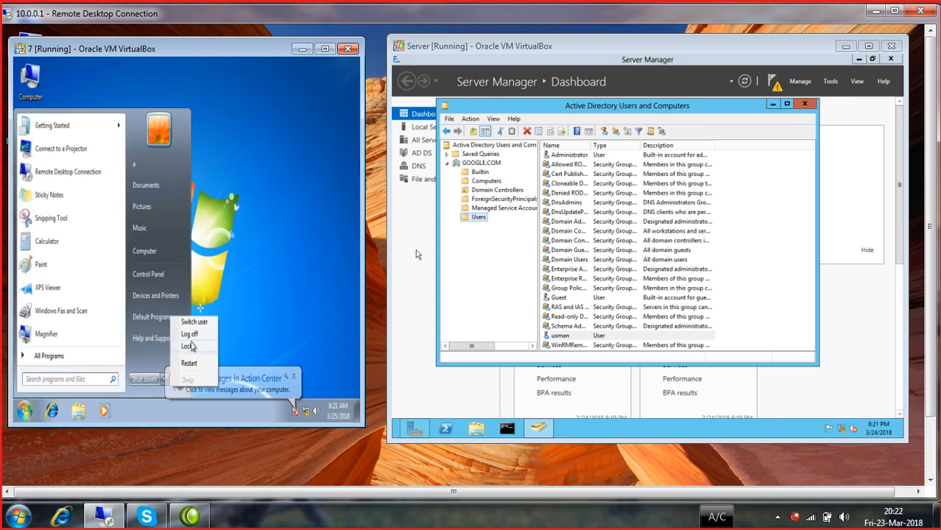
{"action": "left_click", "coordinate": [189, 346]}
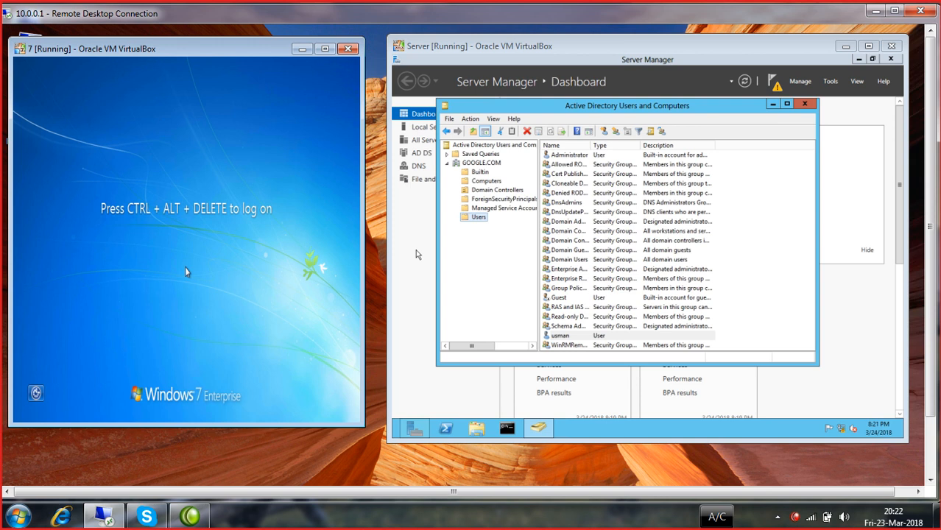
- Try logging on as Other User with the new domain account's name and password
{"action": "key", "text": "ctrl+alt+Delete"}
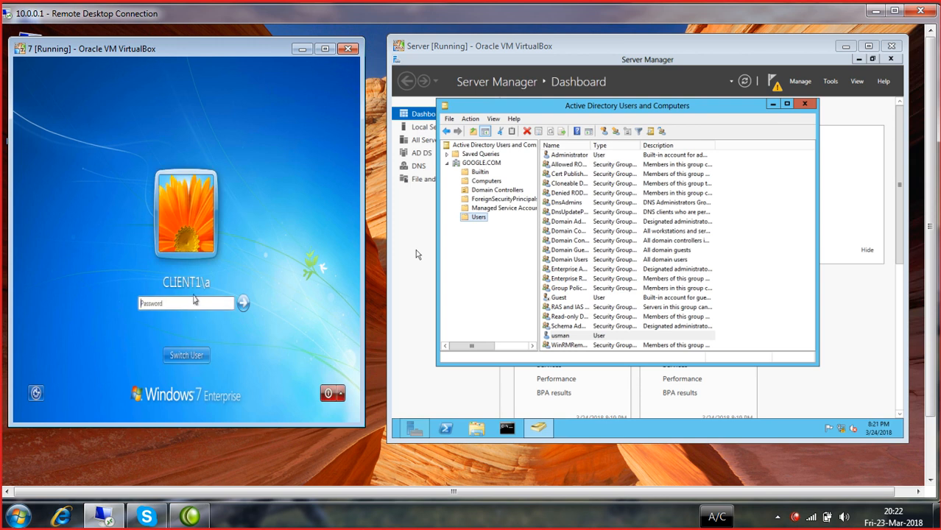
{"action": "left_click", "coordinate": [193, 359]}
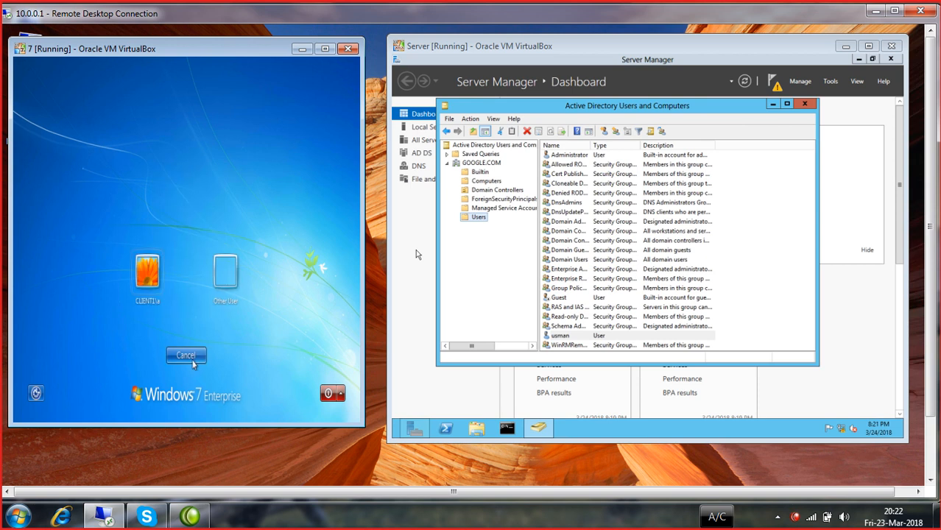
{"action": "left_click", "coordinate": [226, 283]}
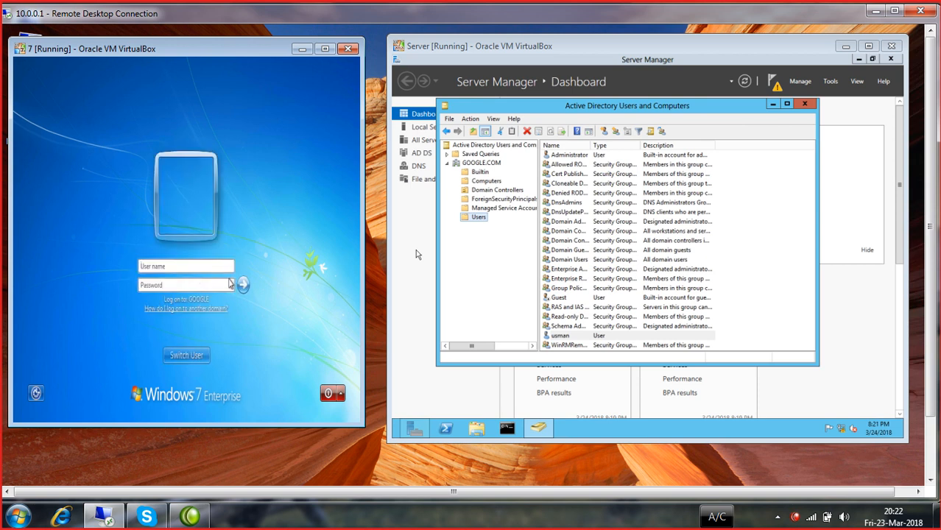
{"action": "left_click", "coordinate": [199, 267]}
{"action": "type", "text": "usman@googl.com"}
{"action": "key", "text": "Tab"}
{"action": "type", "text": "****"}
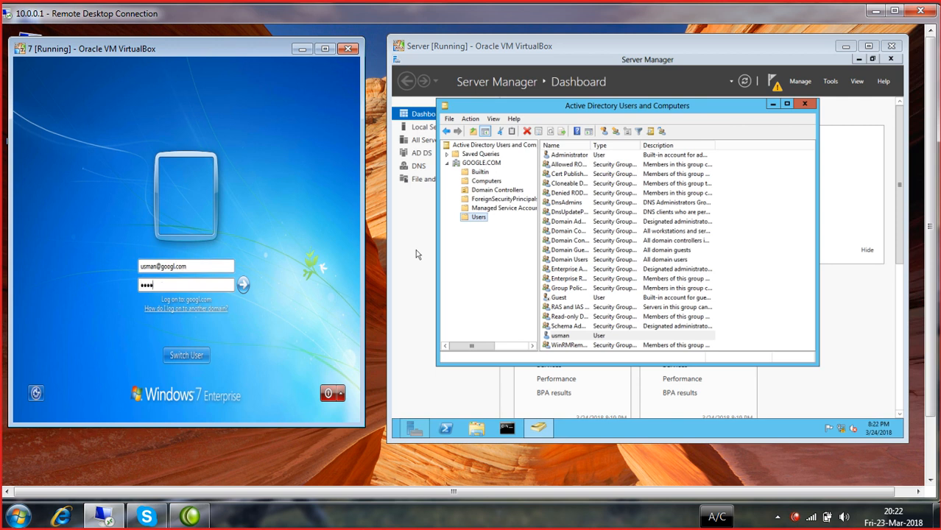
{"action": "type", "text": "****"}
{"action": "key", "text": "Return"}
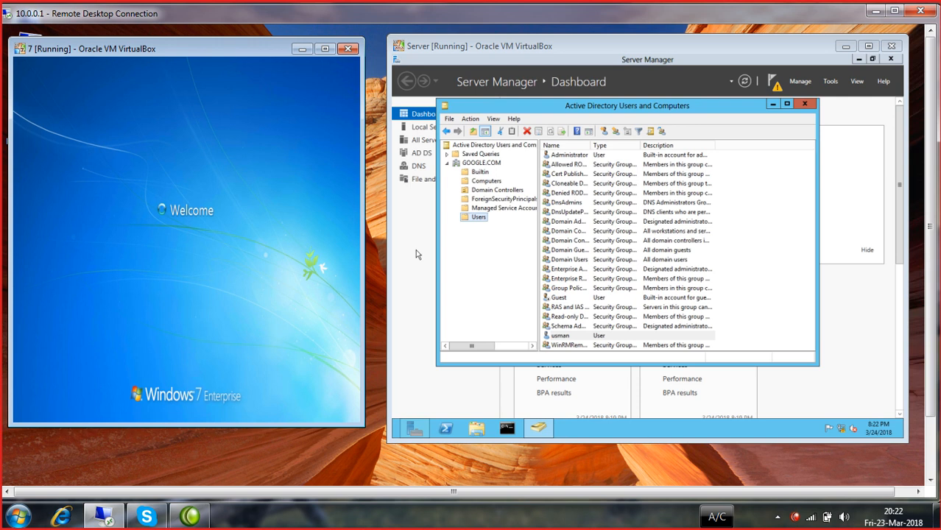
- Correct the mistyped domain in the user name and resubmit the logon
{"action": "key", "text": "Return"}
{"action": "left_click", "coordinate": [199, 267]}
{"action": "key", "text": "BackSpace"}
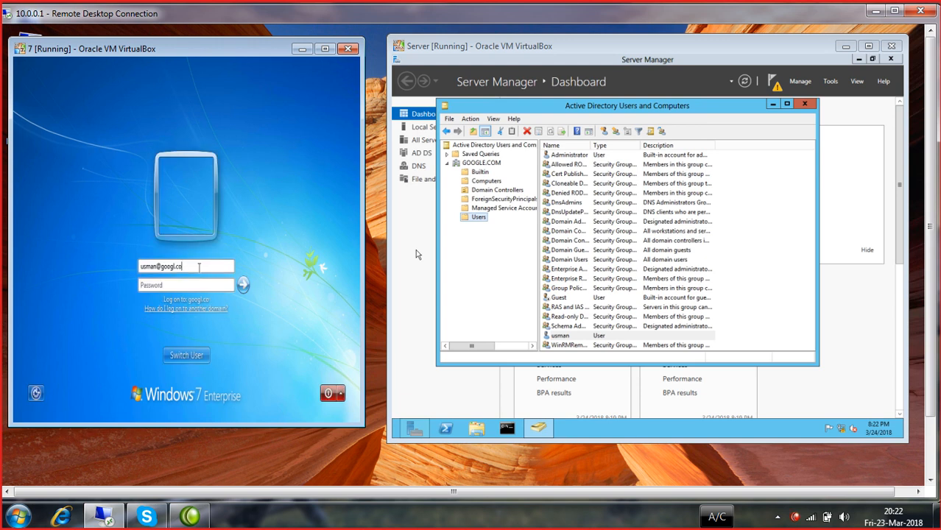
{"action": "key", "text": "BackSpace"}
{"action": "key", "text": "BackSpace"}
{"action": "key", "text": "BackSpace"}
{"action": "key", "text": "BackSpace"}
{"action": "key", "text": "BackSpace"}
{"action": "key", "text": "BackSpace"}
{"action": "key", "text": "BackSpace"}
{"action": "key", "text": "BackSpace"}
{"action": "key", "text": "BackSpace"}
{"action": "key", "text": "BackSpace"}
{"action": "key", "text": "BackSpace"}
{"action": "key", "text": "BackSpace"}
{"action": "key", "text": "BackSpace"}
{"action": "key", "text": "BackSpace"}
{"action": "type", "text": "usman"}
{"action": "key", "text": "Tab"}
{"action": "type", "text": "•••••••••"}
{"action": "key", "text": "Return"}
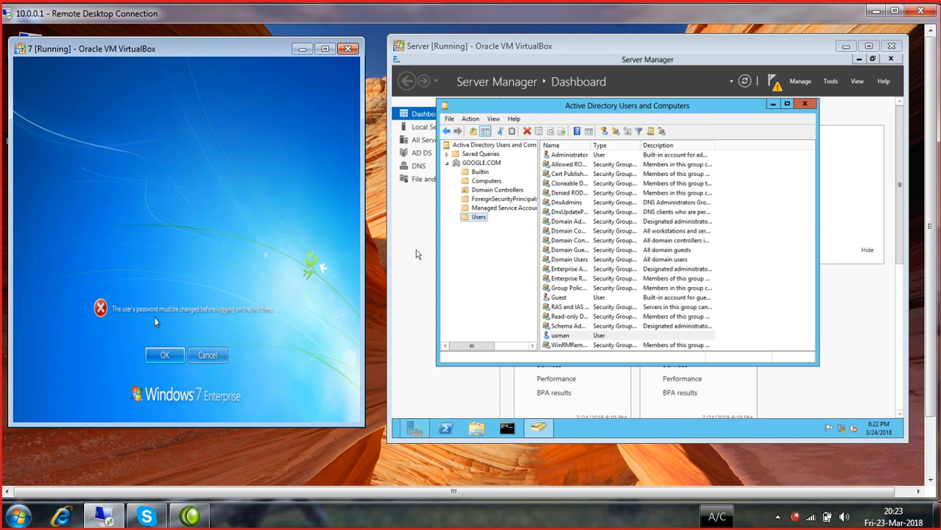
- Agree to change the password and submit a first new-password attempt
{"action": "left_click", "coordinate": [163, 357]}
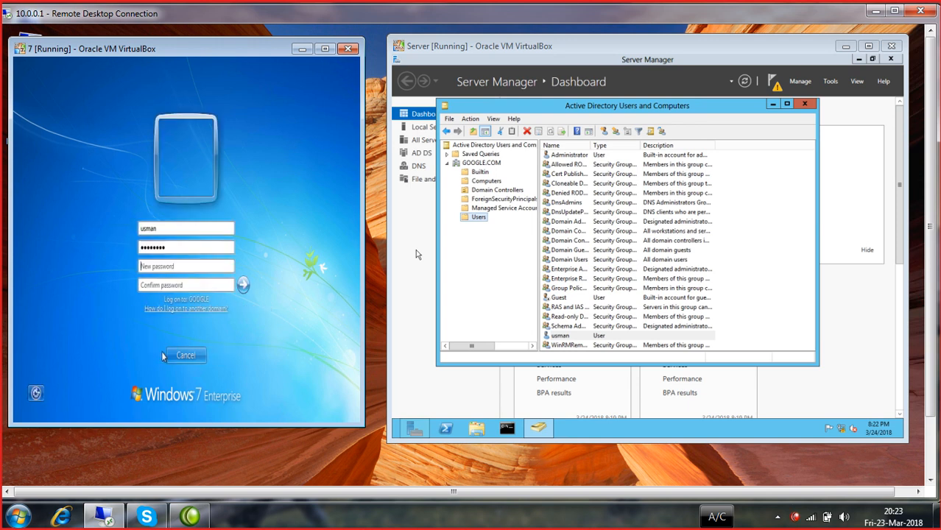
{"action": "type", "text": "12345678"}
{"action": "key", "text": "Tab"}
{"action": "type", "text": "123"}
{"action": "key", "text": "BackSpace"}
{"action": "key", "text": "BackSpace"}
{"action": "key", "text": "BackSpace"}
{"action": "type", "text": "123456"}
{"action": "key", "text": "Return"}
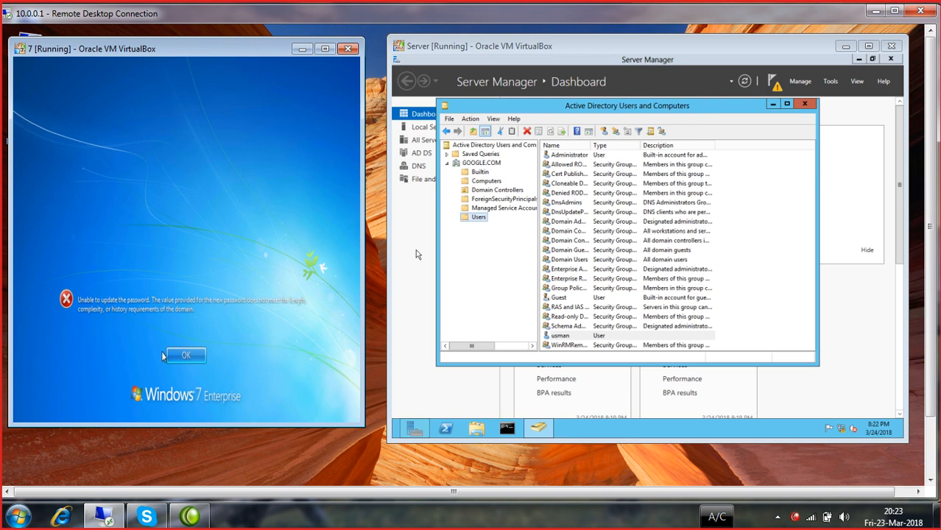
- Retry the password change with an all-numeric new password, which fails the complexity rules
{"action": "key", "text": "Return"}
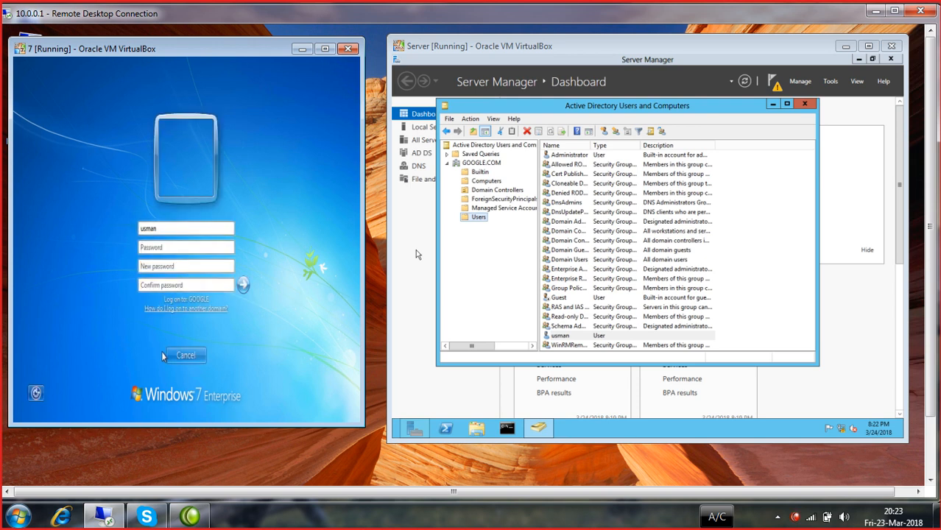
{"action": "type", "text": "1234"}
{"action": "type", "text": "5678"}
{"action": "key", "text": "Tab"}
{"action": "type", "text": "123456789"}
{"action": "key", "text": "Tab"}
{"action": "type", "text": "123456789"}
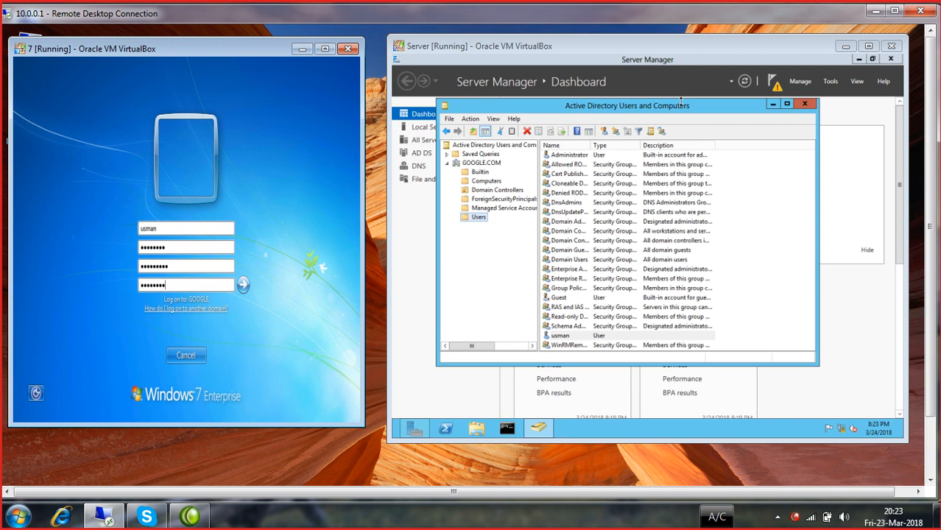
{"action": "key", "text": "Return"}
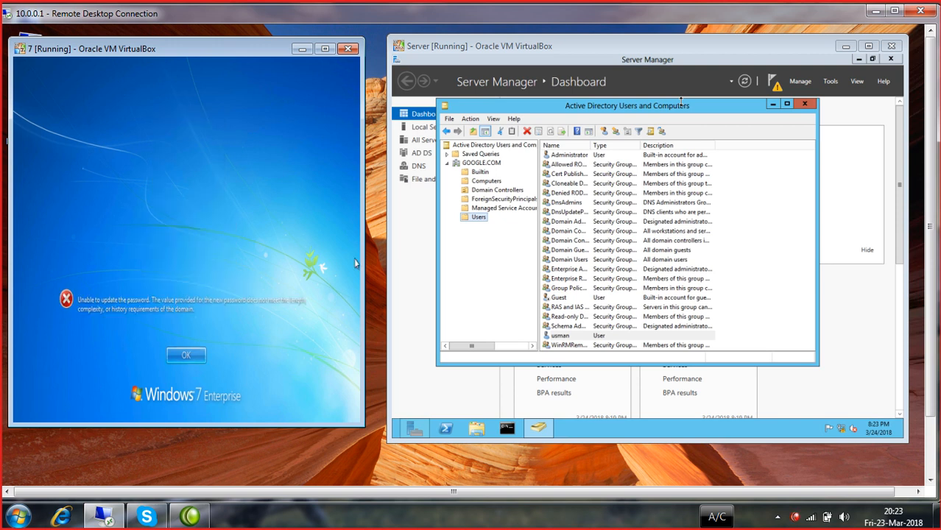
- Re-enter the old and numeric new passwords, which are rejected again
{"action": "key", "text": "Return"}
{"action": "type", "text": "1"}
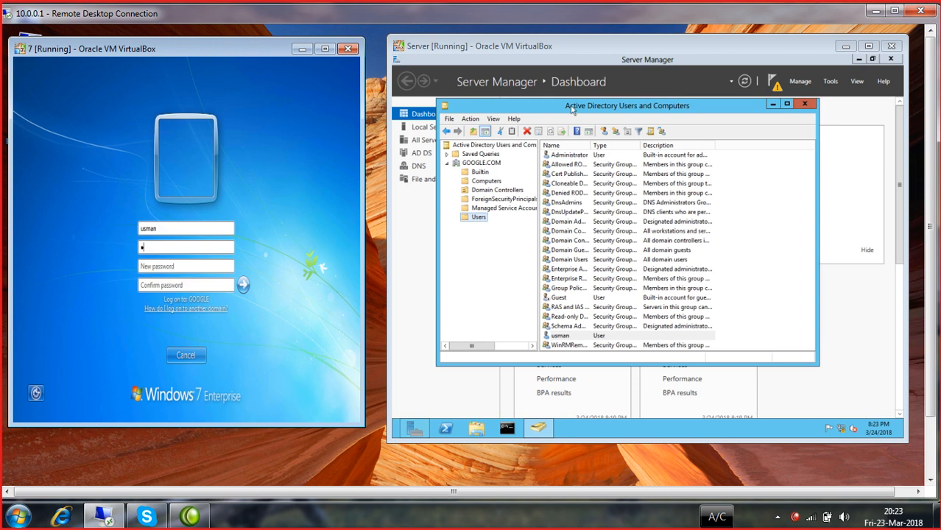
{"action": "key", "text": "BackSpace"}
{"action": "type", "text": "12345678"}
{"action": "key", "text": "Tab"}
{"action": "type", "text": "123456789"}
{"action": "key", "text": "Tab"}
{"action": "type", "text": "123456789"}
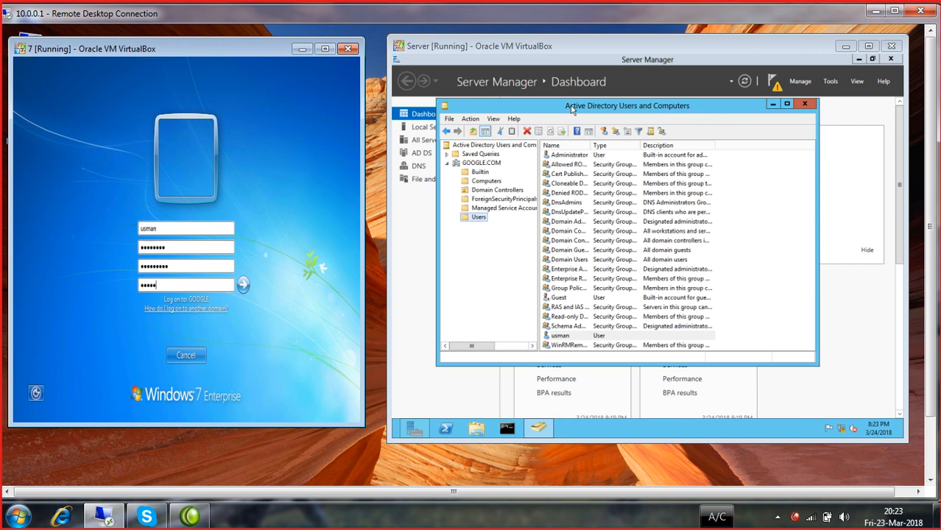
{"action": "key", "text": "Return"}
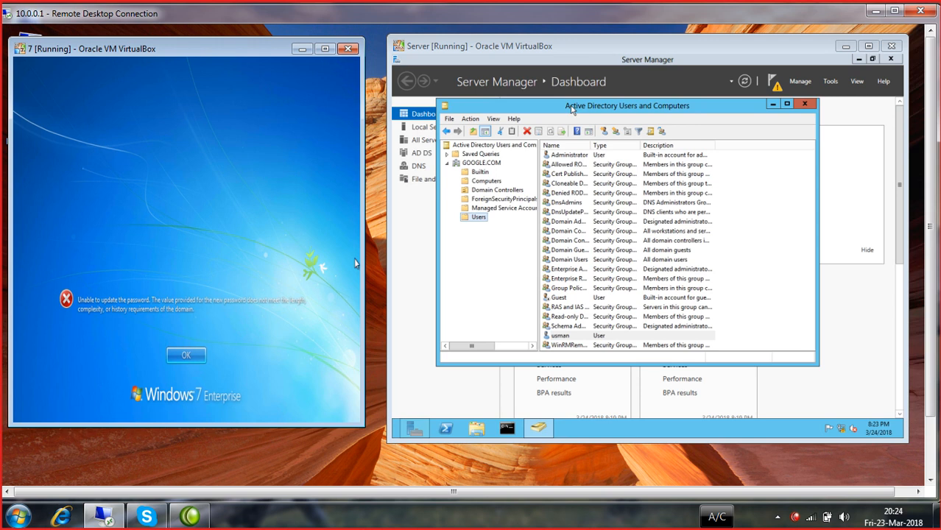
- Change to a complex new password meeting domain rules and continue logging on
{"action": "key", "text": "Return"}
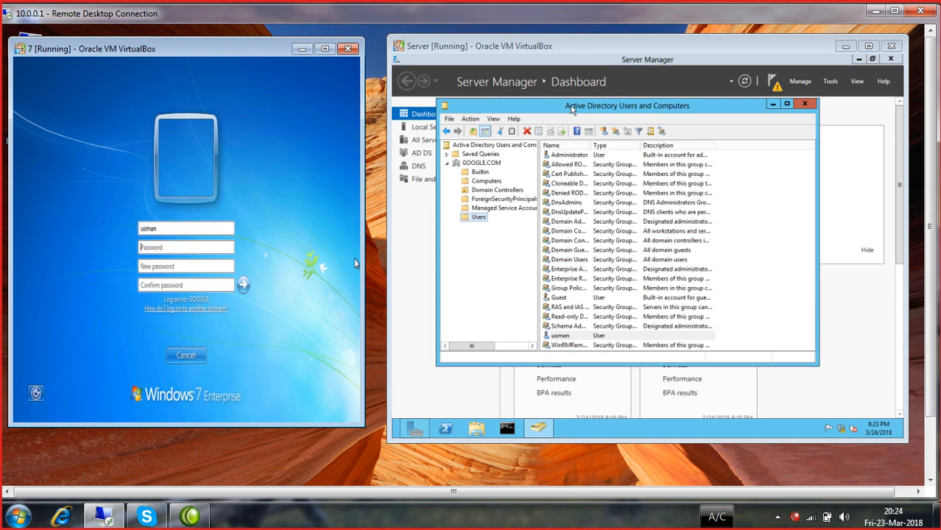
{"action": "type", "text": "P@ssw0rd"}
{"action": "key", "text": "Tab"}
{"action": "type", "text": "P@ssw0rd123"}
{"action": "key", "text": "Tab"}
{"action": "type", "text": "P@ssw0rd123"}
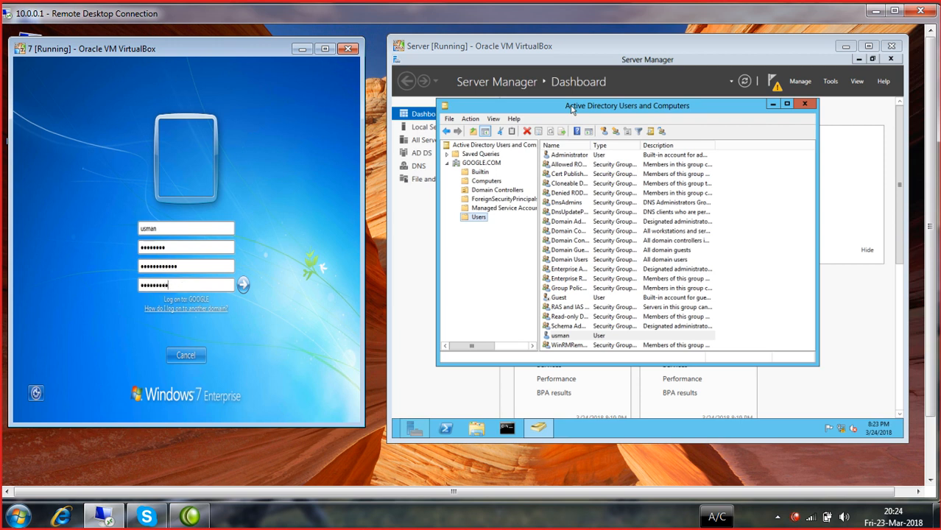
{"action": "key", "text": "Return"}
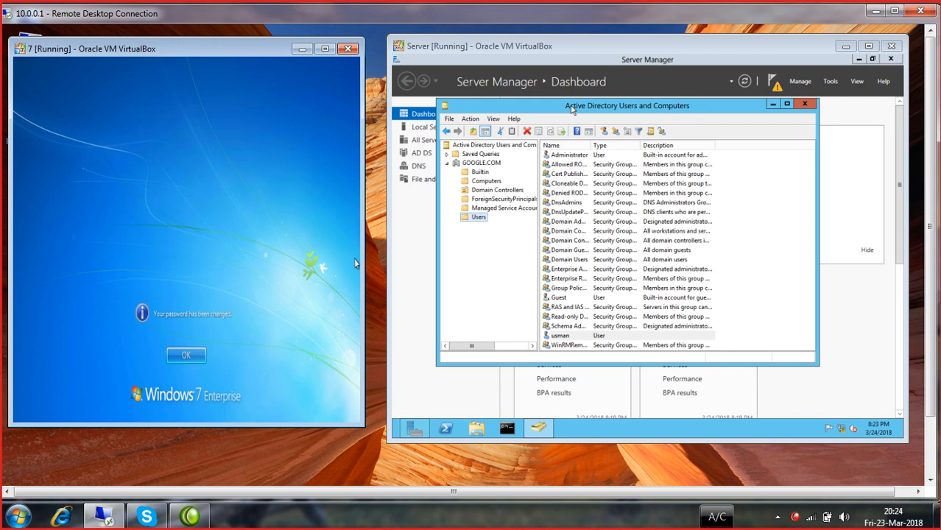
{"action": "key", "text": "Return"}
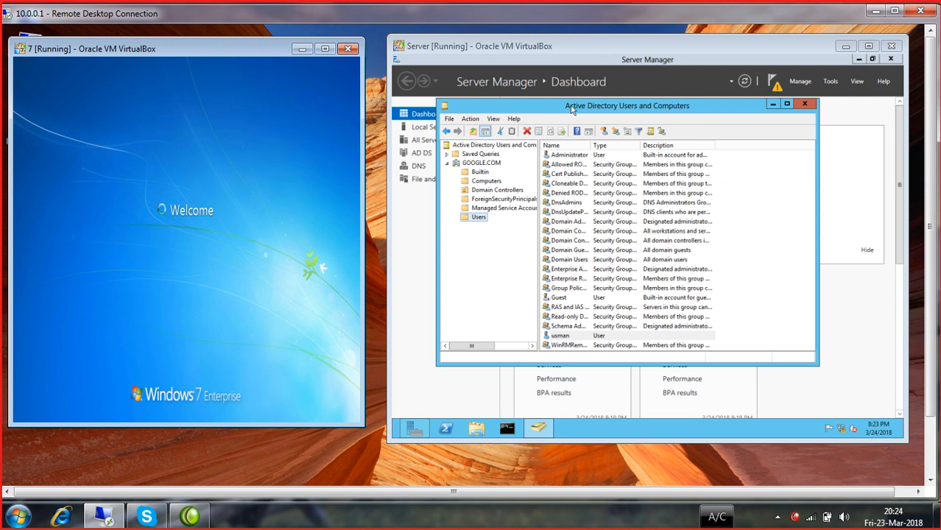